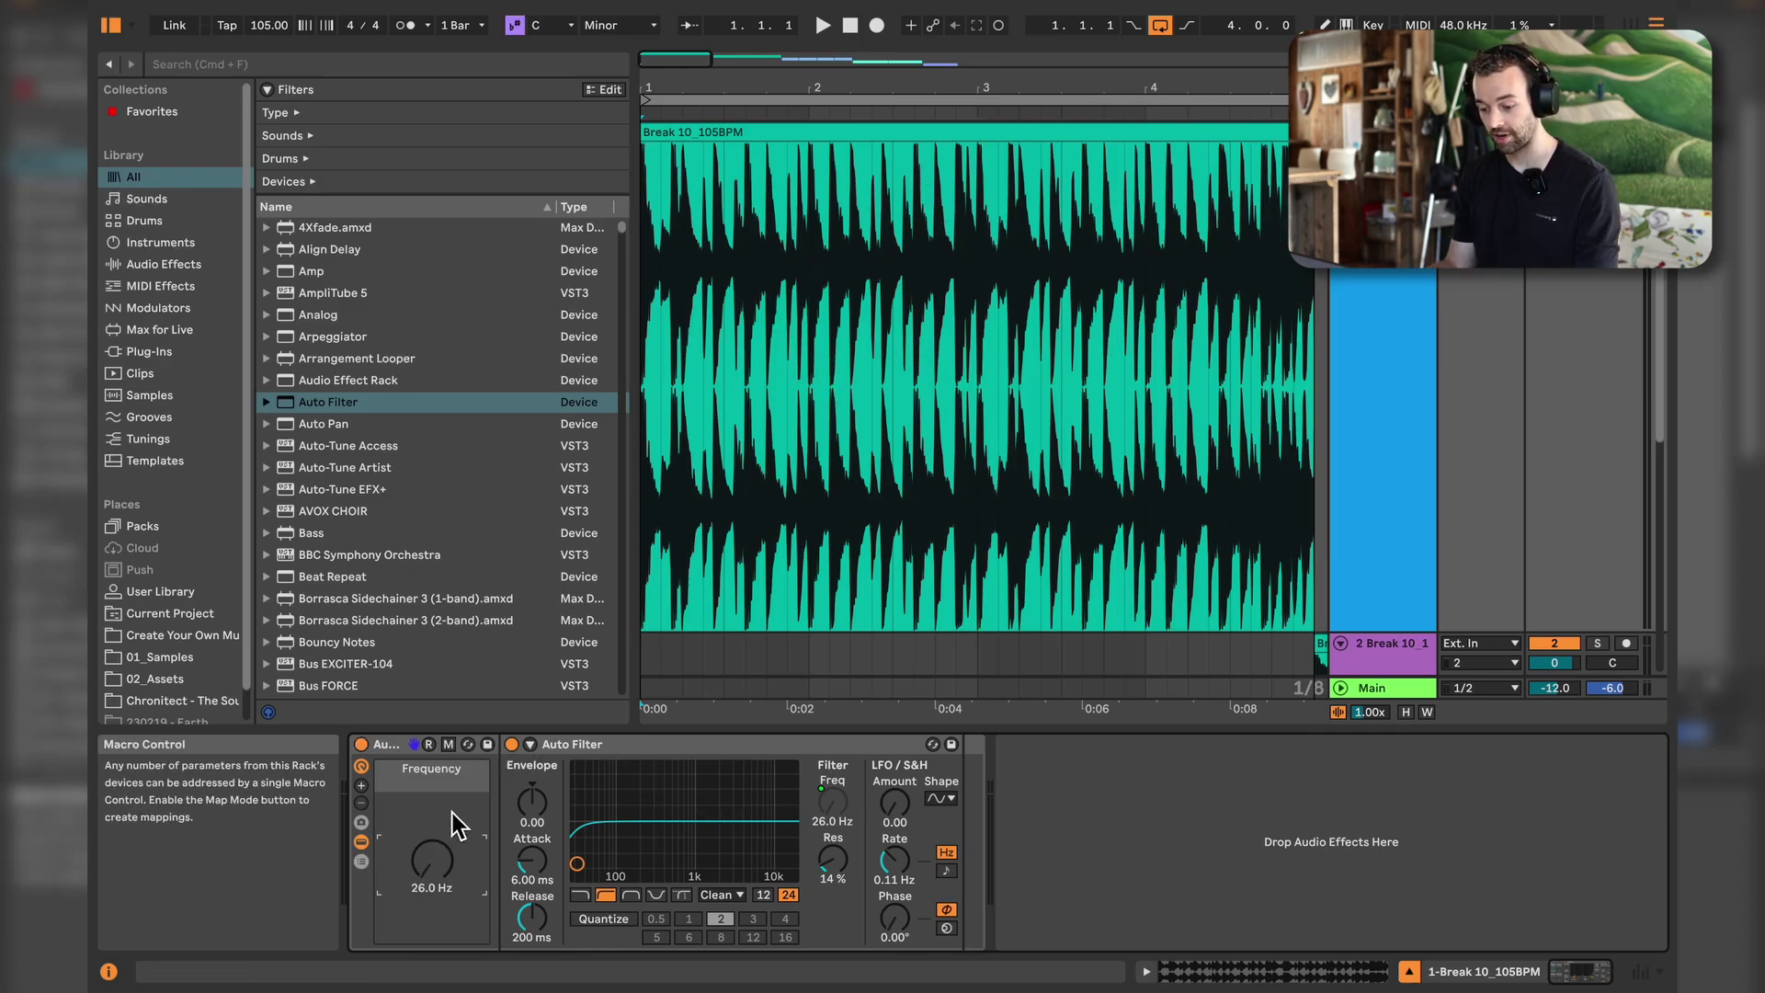
pyautogui.click(605, 743)
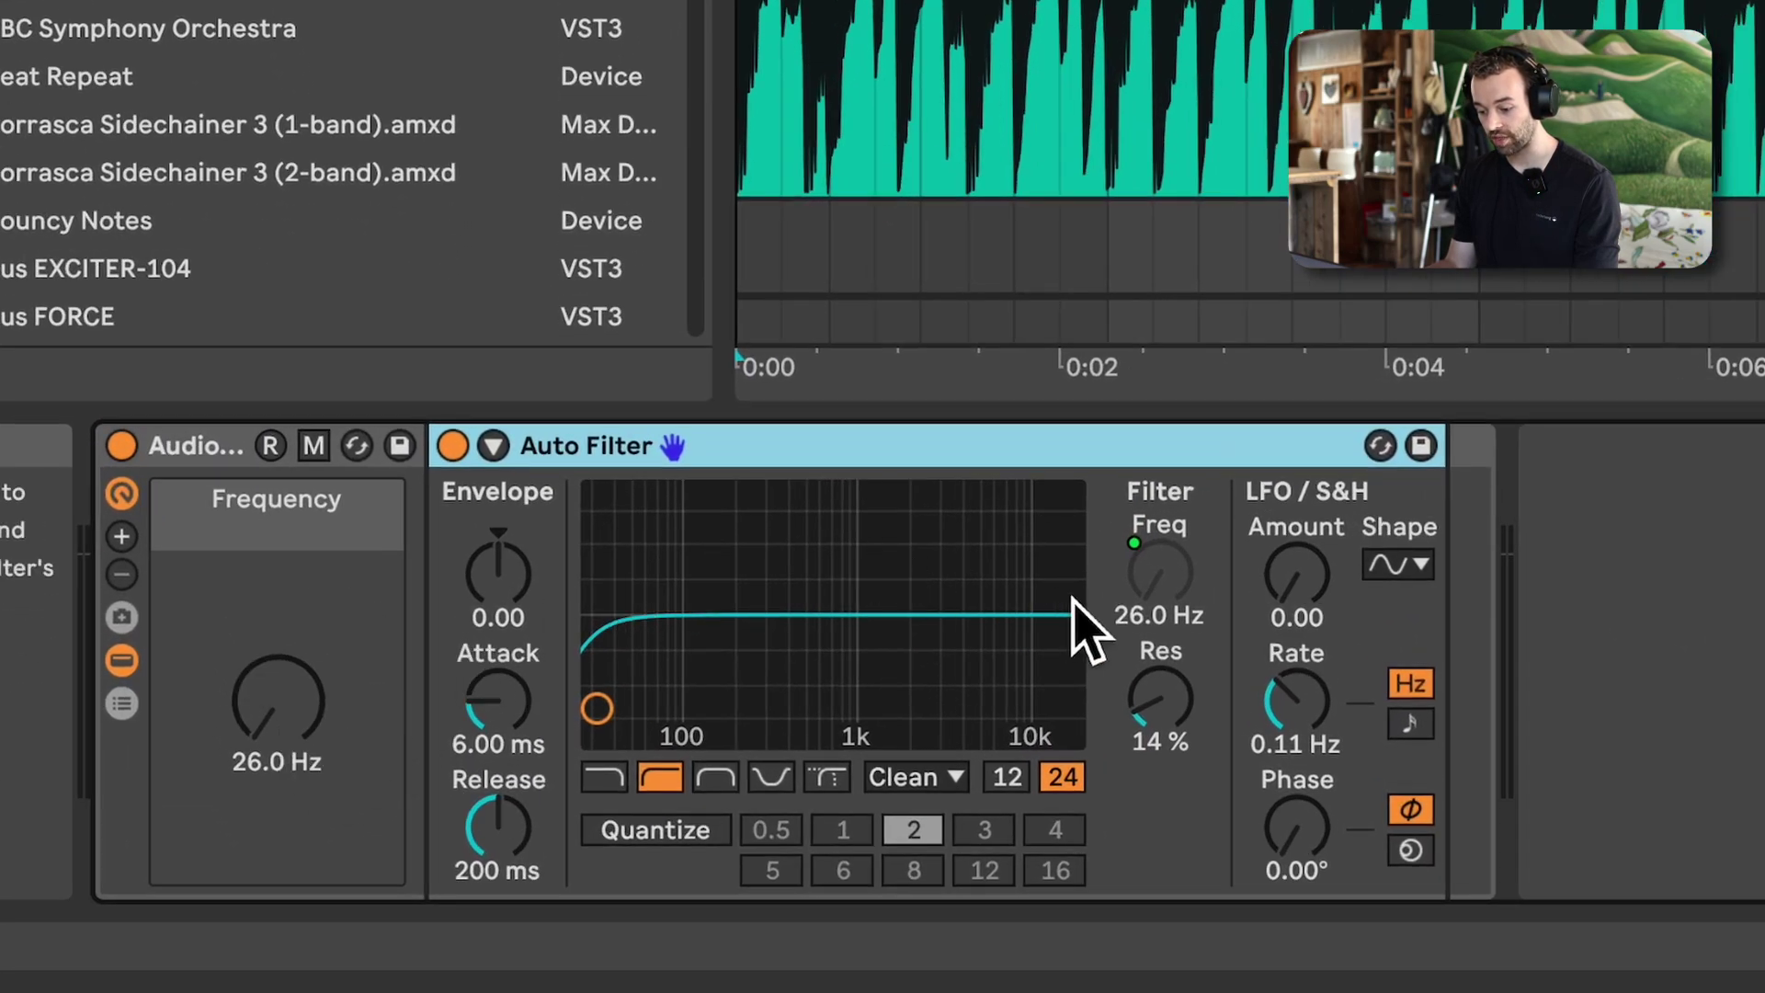
pyautogui.moveTo(315, 749)
pyautogui.mouseDown()
pyautogui.moveTo(315, 589)
pyautogui.moveTo(315, 749)
pyautogui.mouseUp()
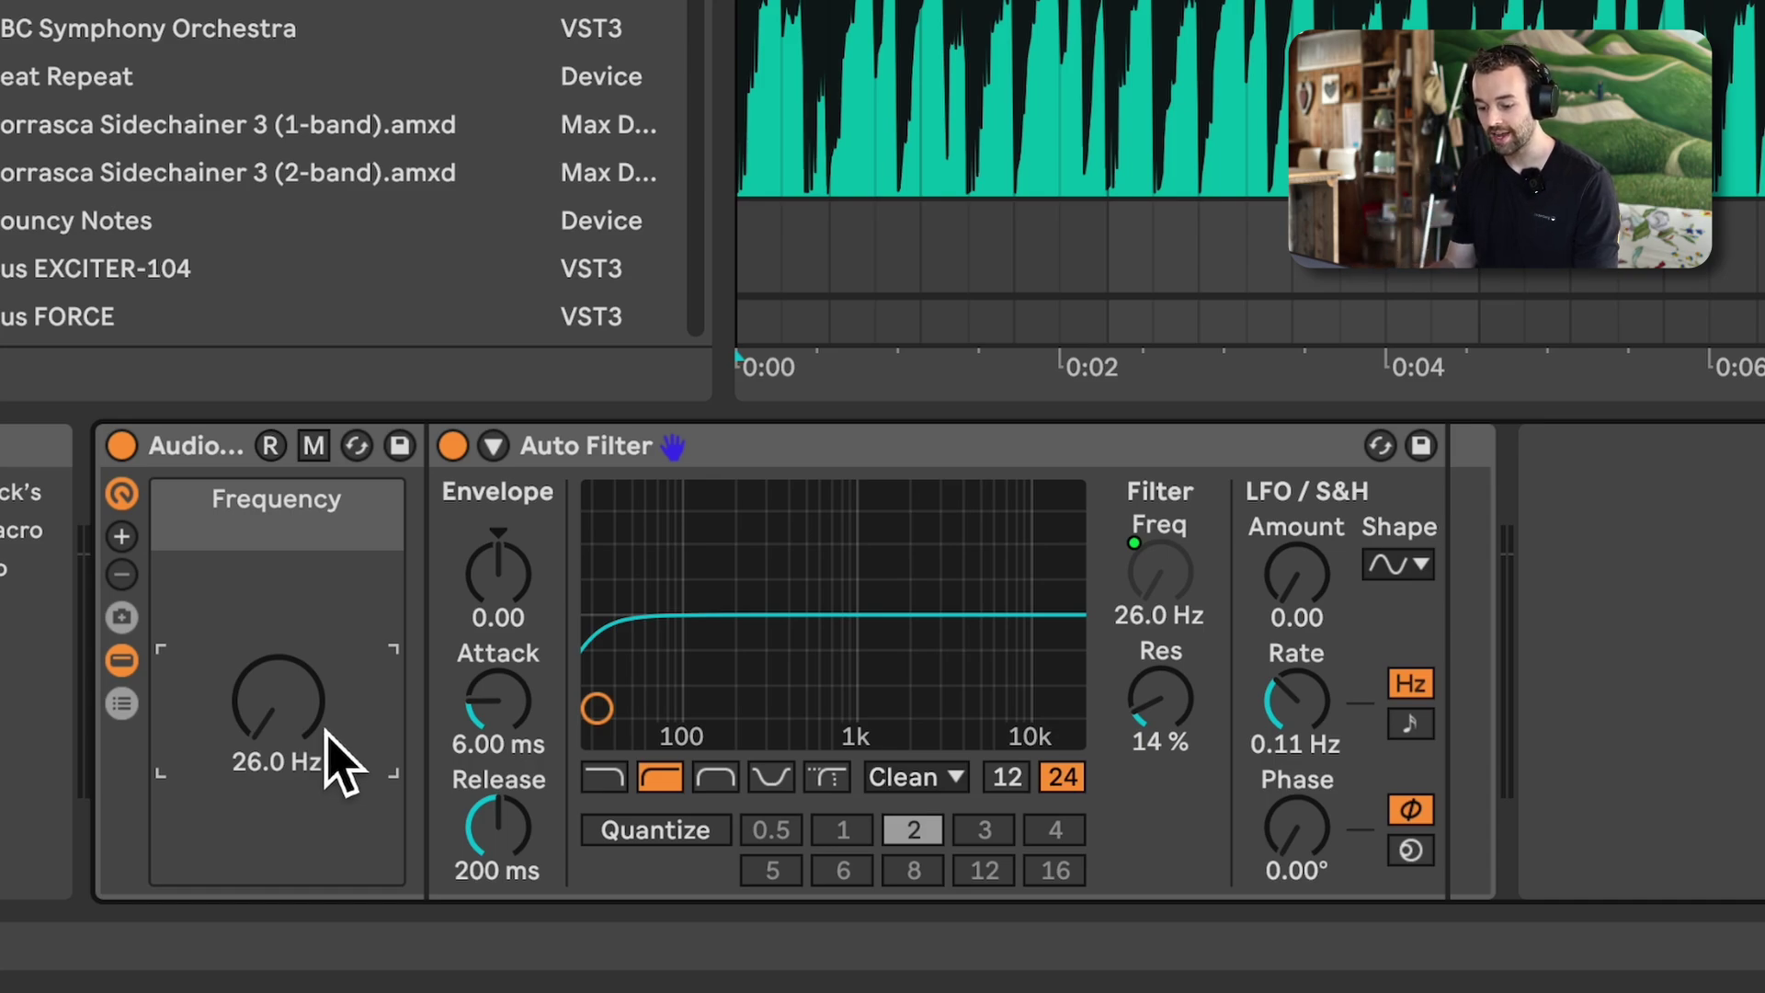
pyautogui.moveTo(277, 702)
pyautogui.mouseDown()
pyautogui.moveTo(277, 644)
pyautogui.moveTo(278, 700)
pyautogui.mouseUp()
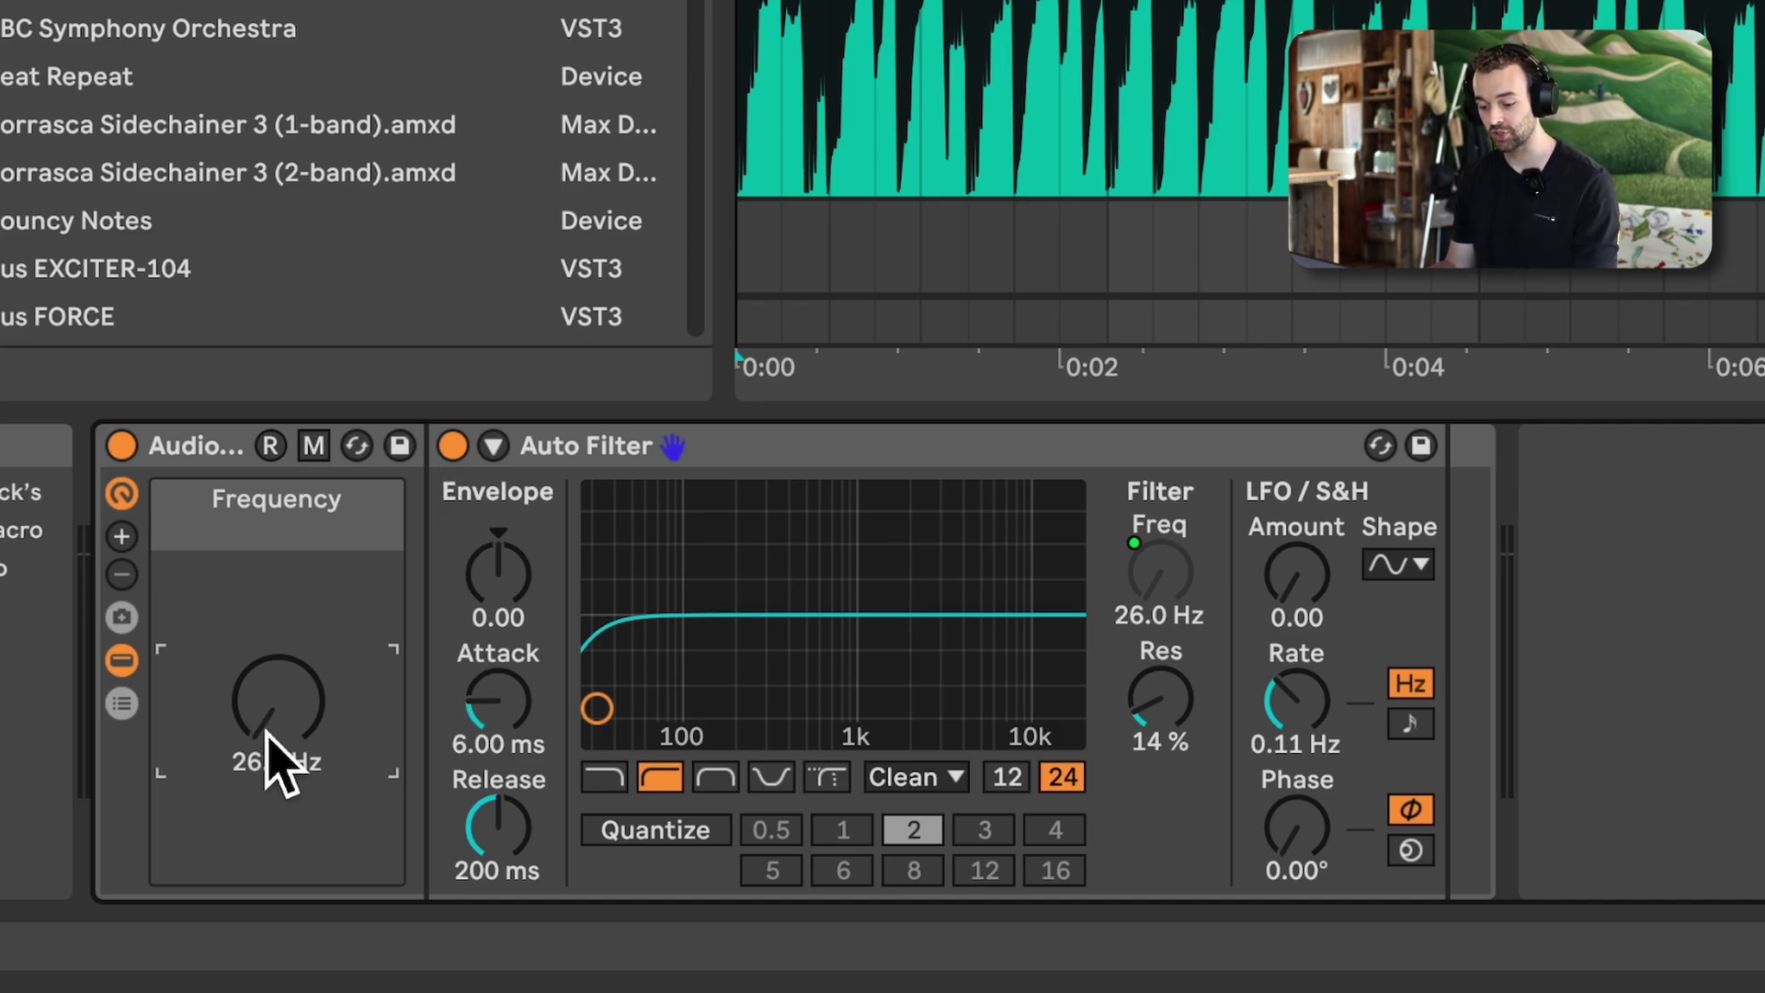
pyautogui.moveTo(278, 701)
pyautogui.mouseDown()
pyautogui.moveTo(278, 625)
pyautogui.moveTo(278, 701)
pyautogui.mouseUp()
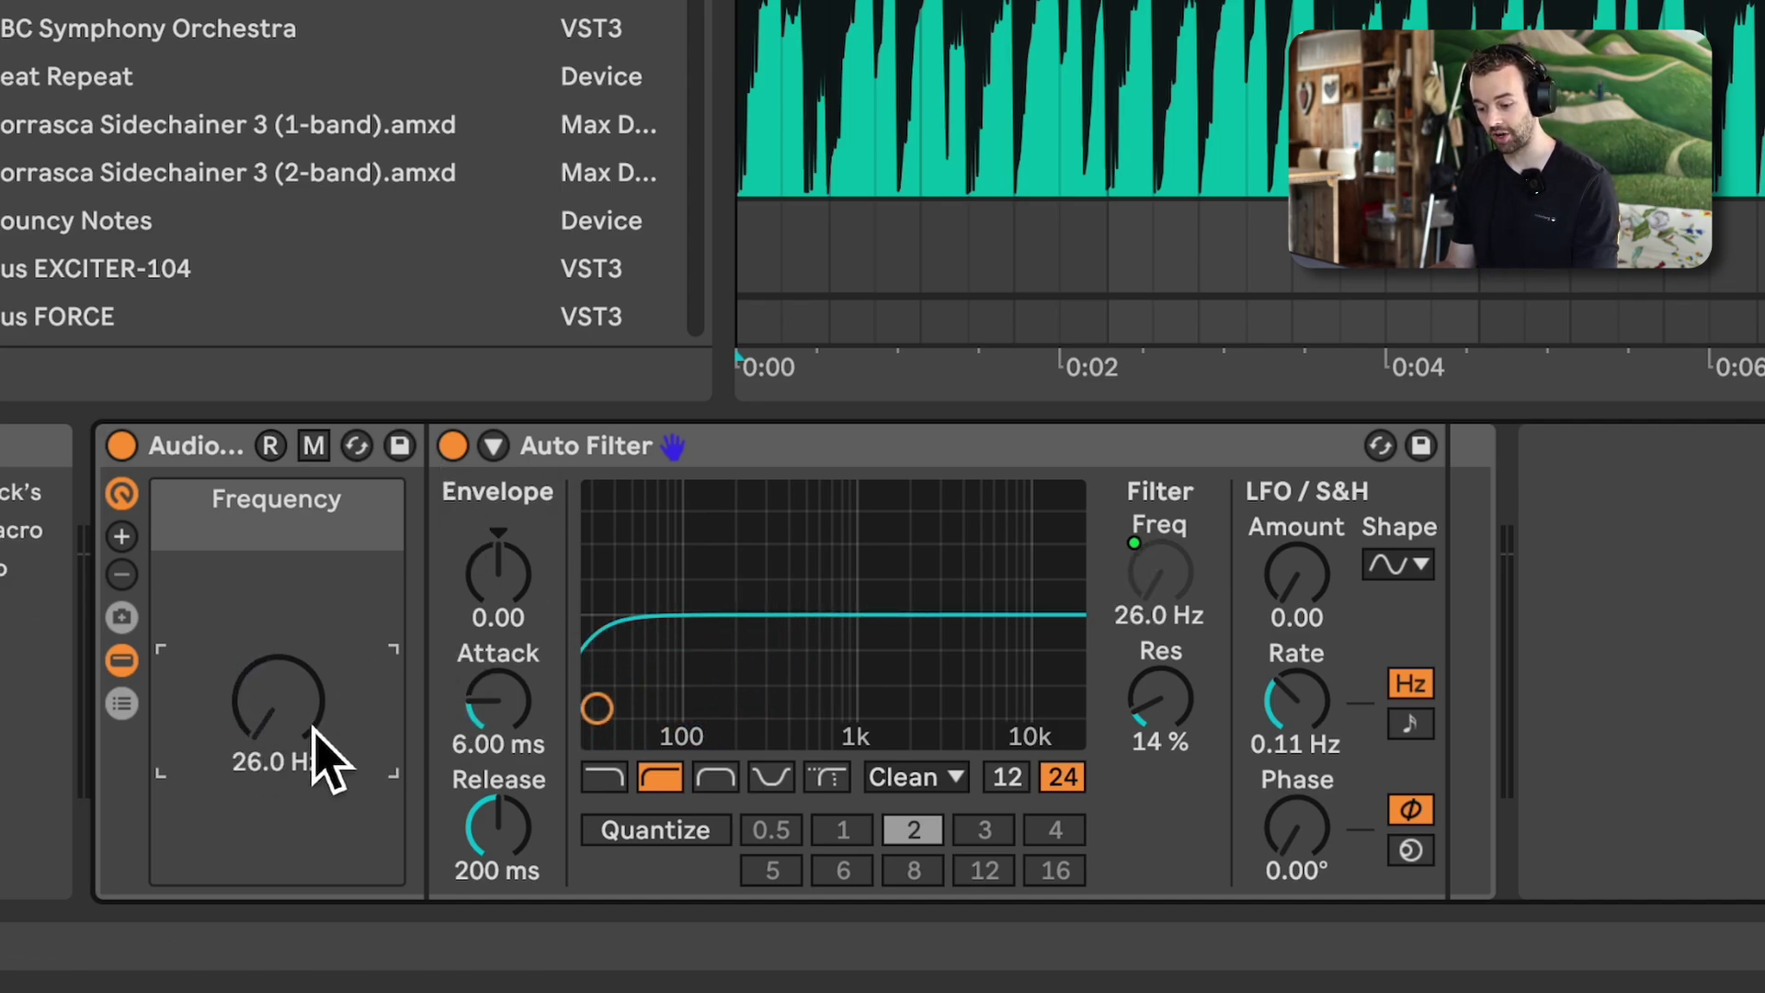
pyautogui.rightClick(464, 465)
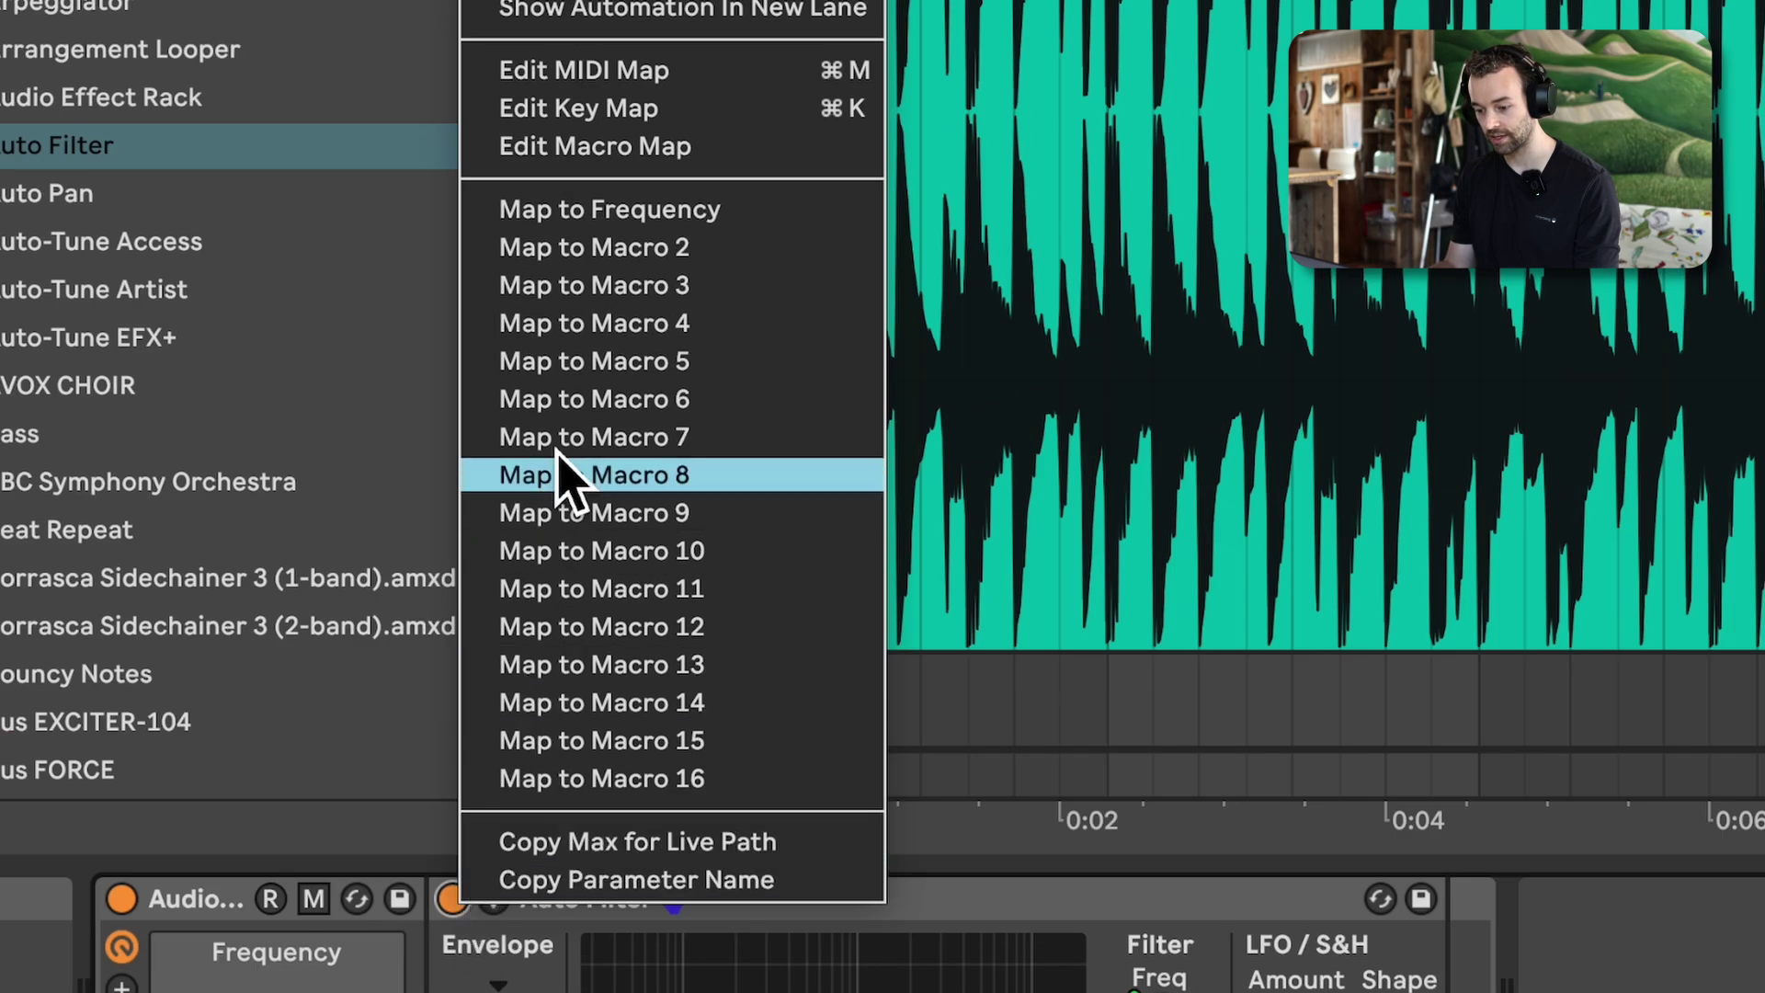
# Map Auto Filter's Device On to the Frequency macro with an inverted range, Min 1 and Max 0
pyautogui.click(586, 221)
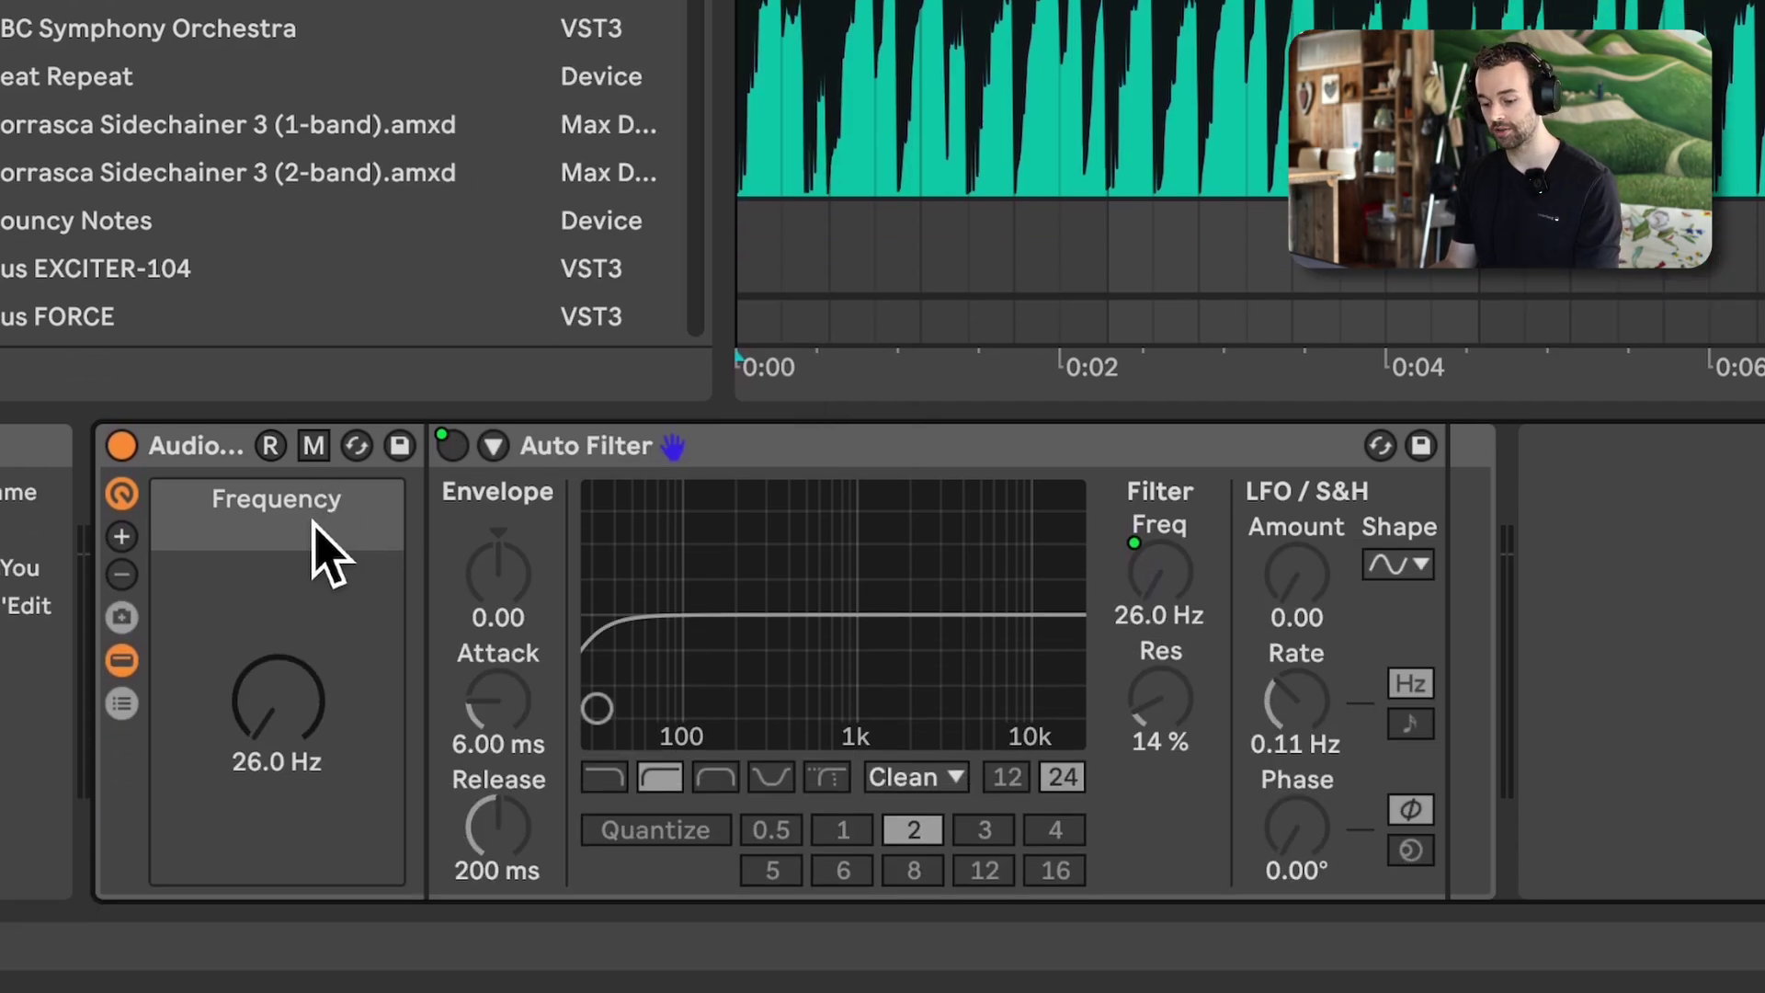
pyautogui.click(314, 446)
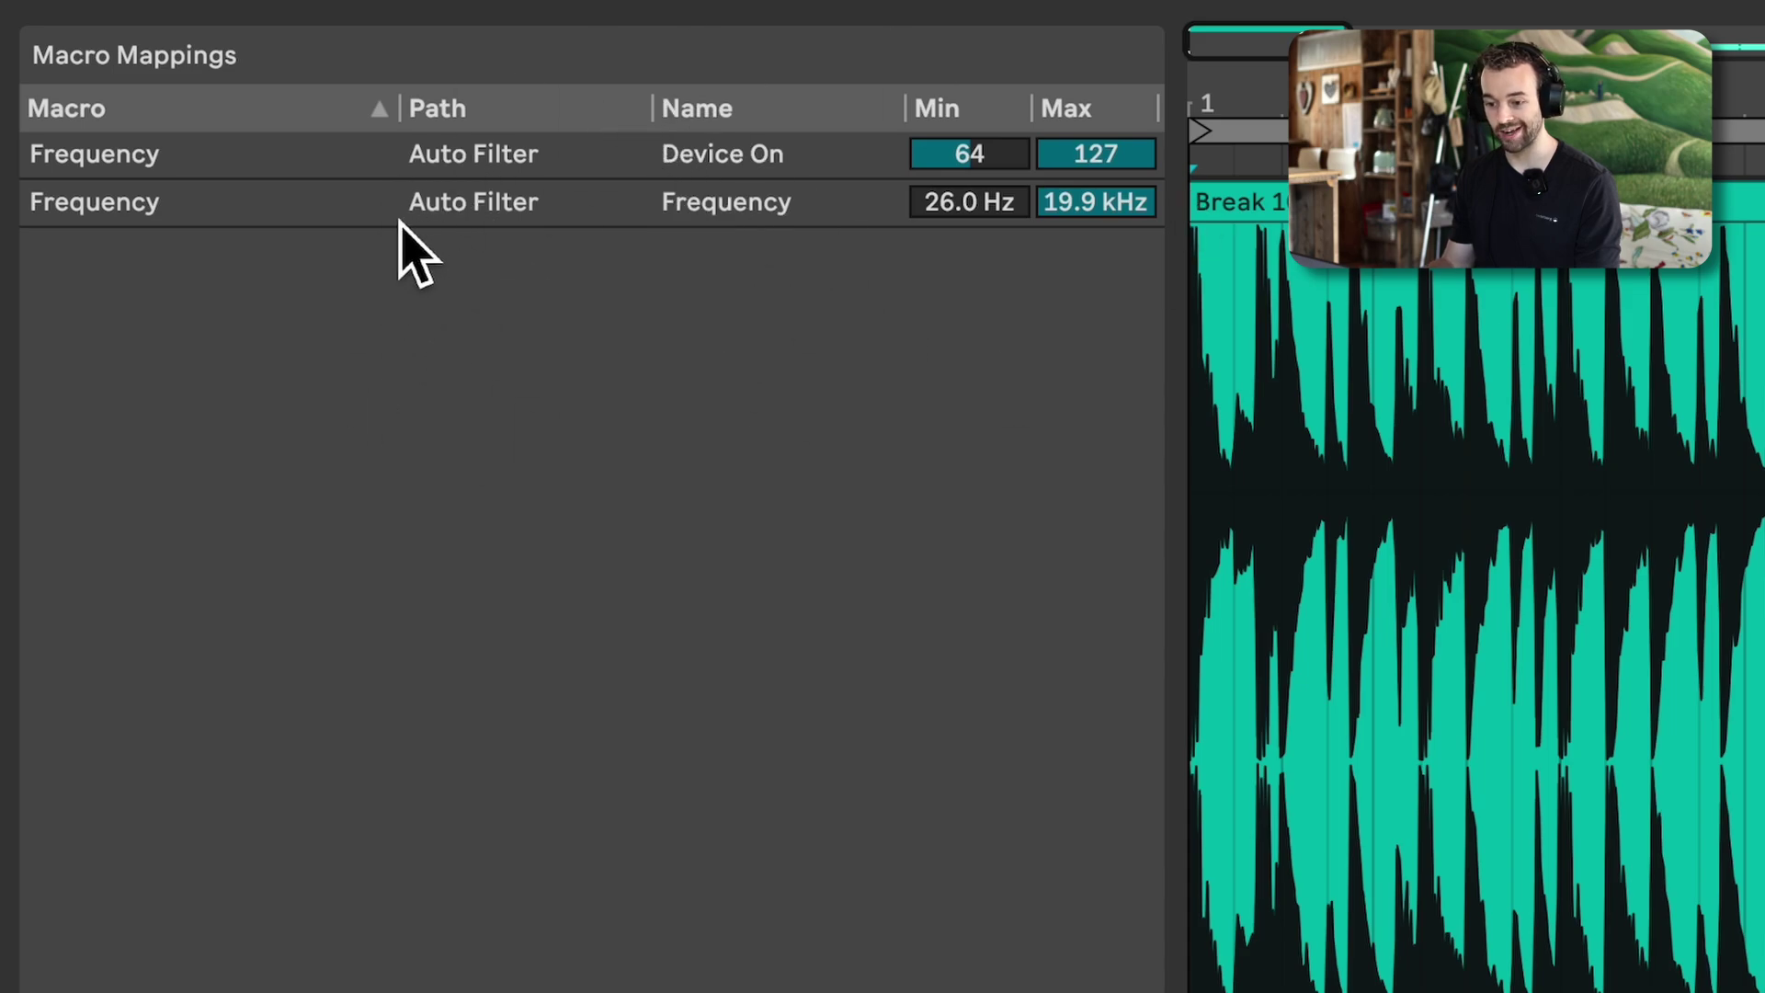
pyautogui.click(988, 166)
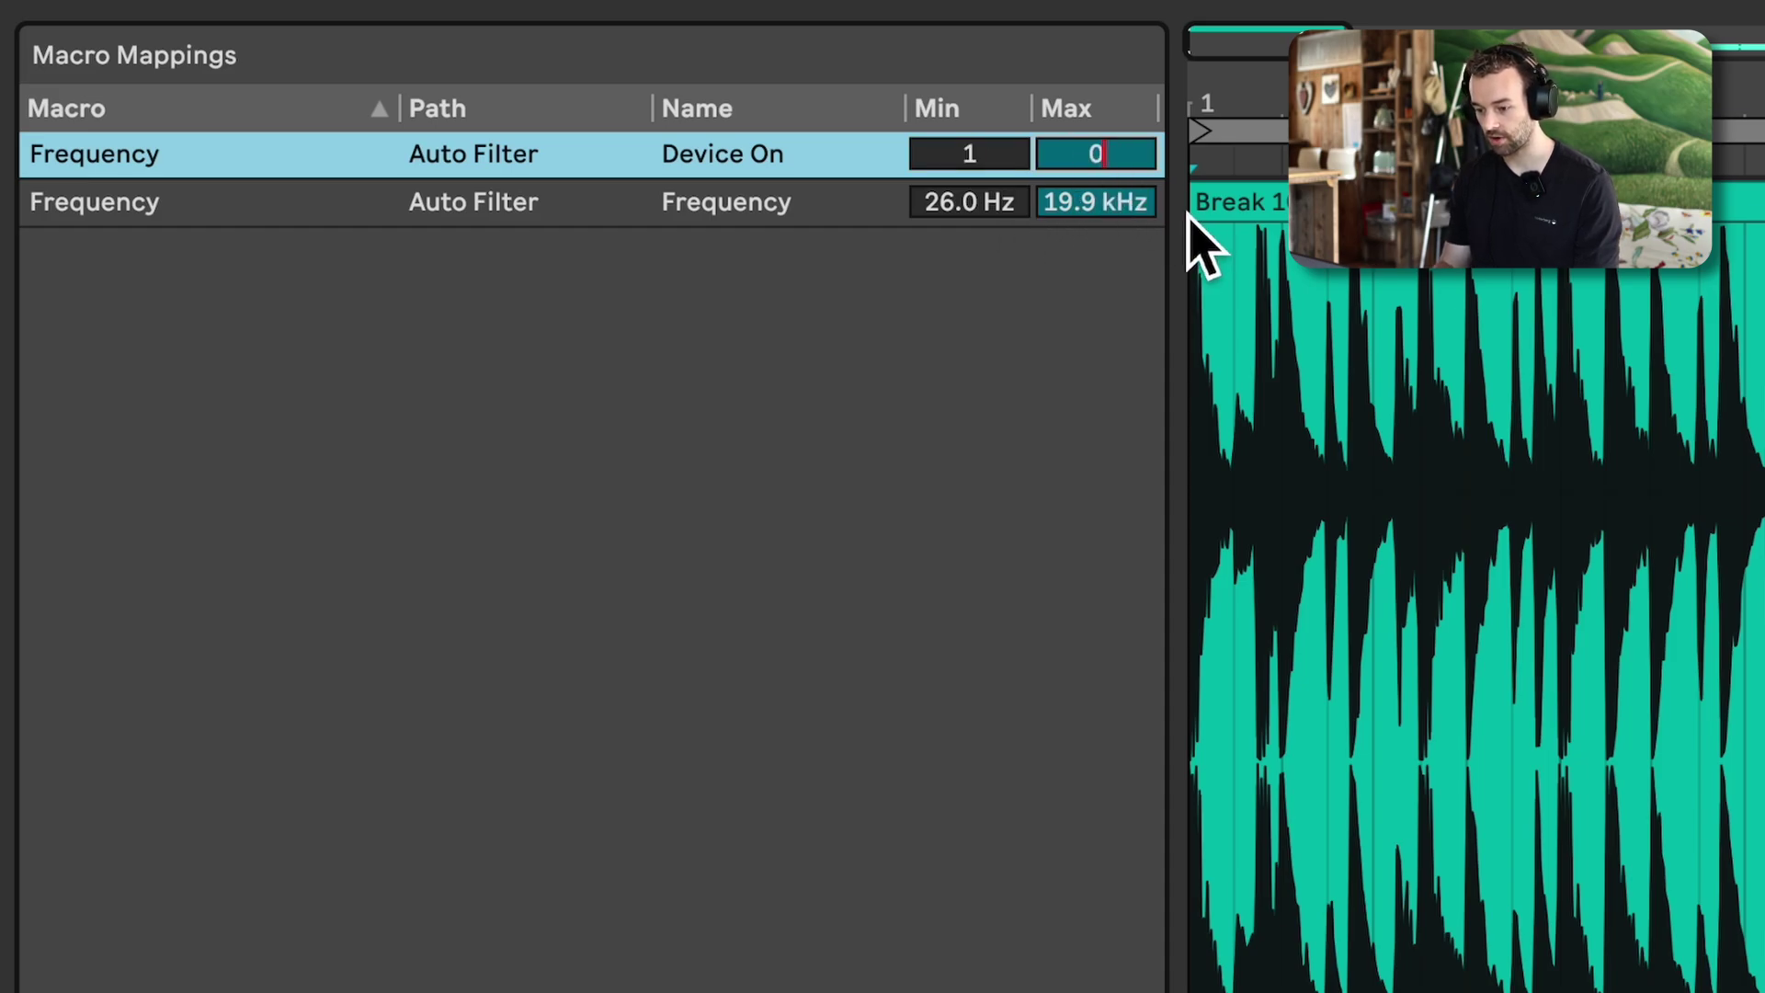
pyautogui.press('Return')
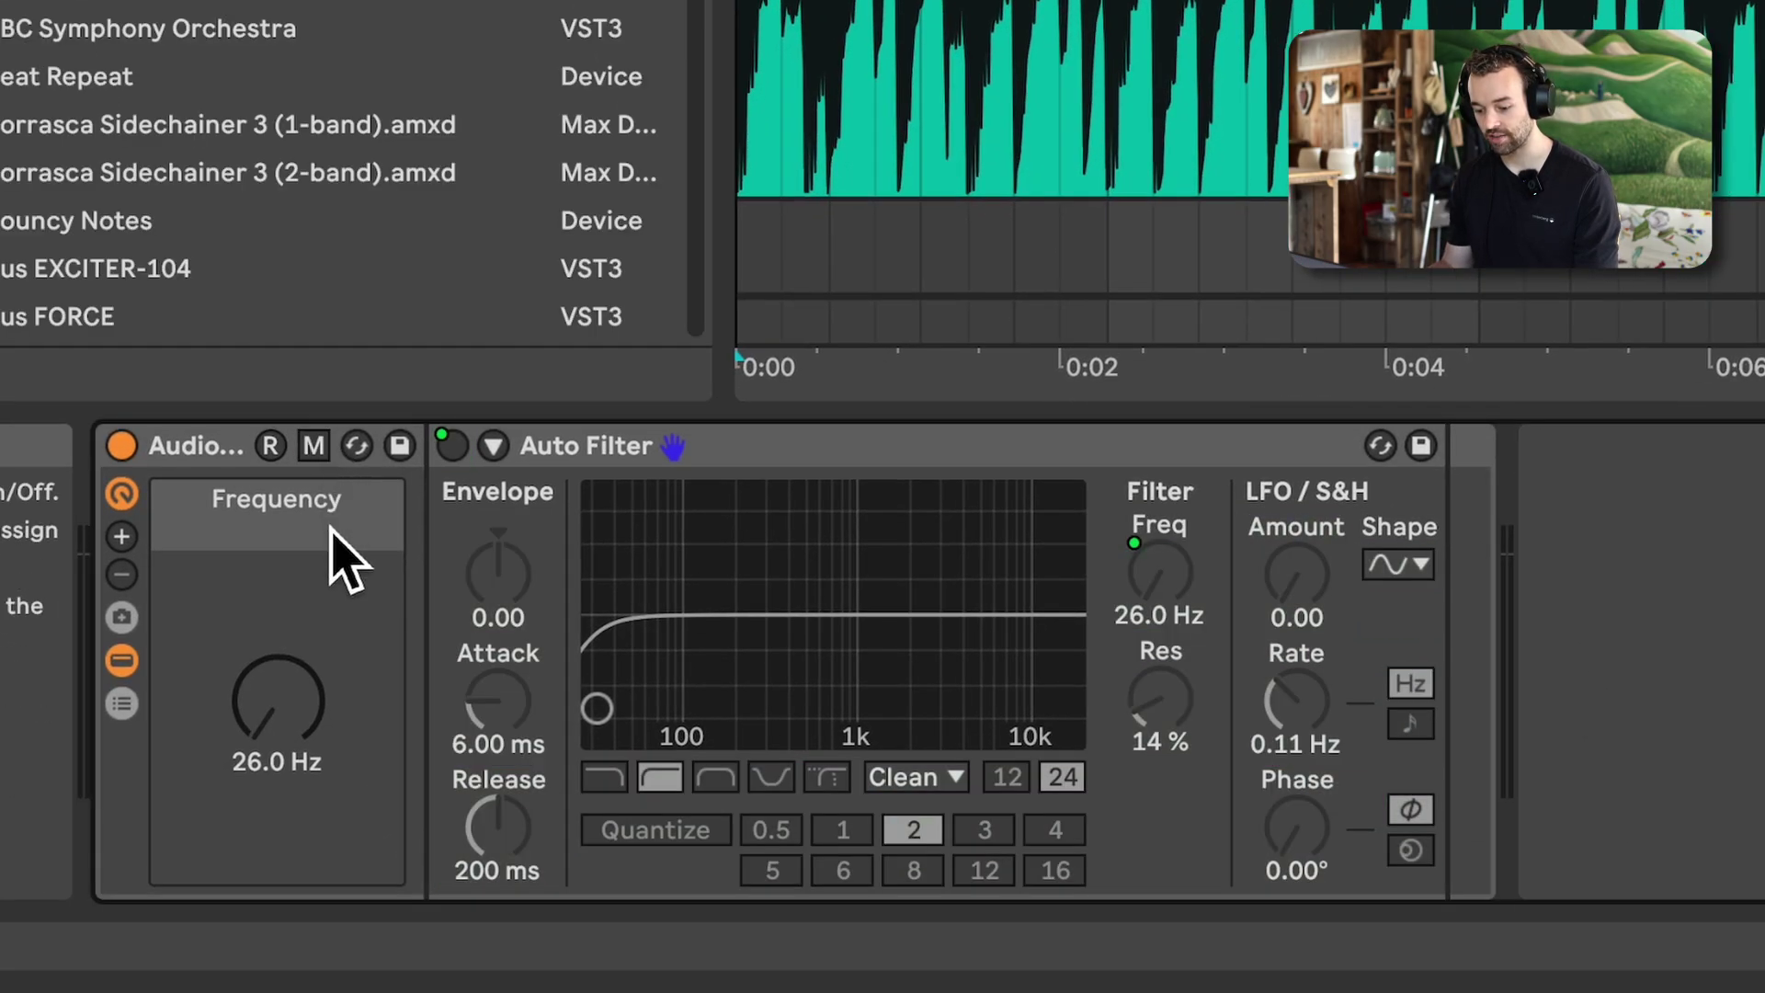
pyautogui.moveTo(277, 700)
pyautogui.mouseDown()
pyautogui.moveTo(277, 602)
pyautogui.moveTo(277, 722)
pyautogui.mouseUp()
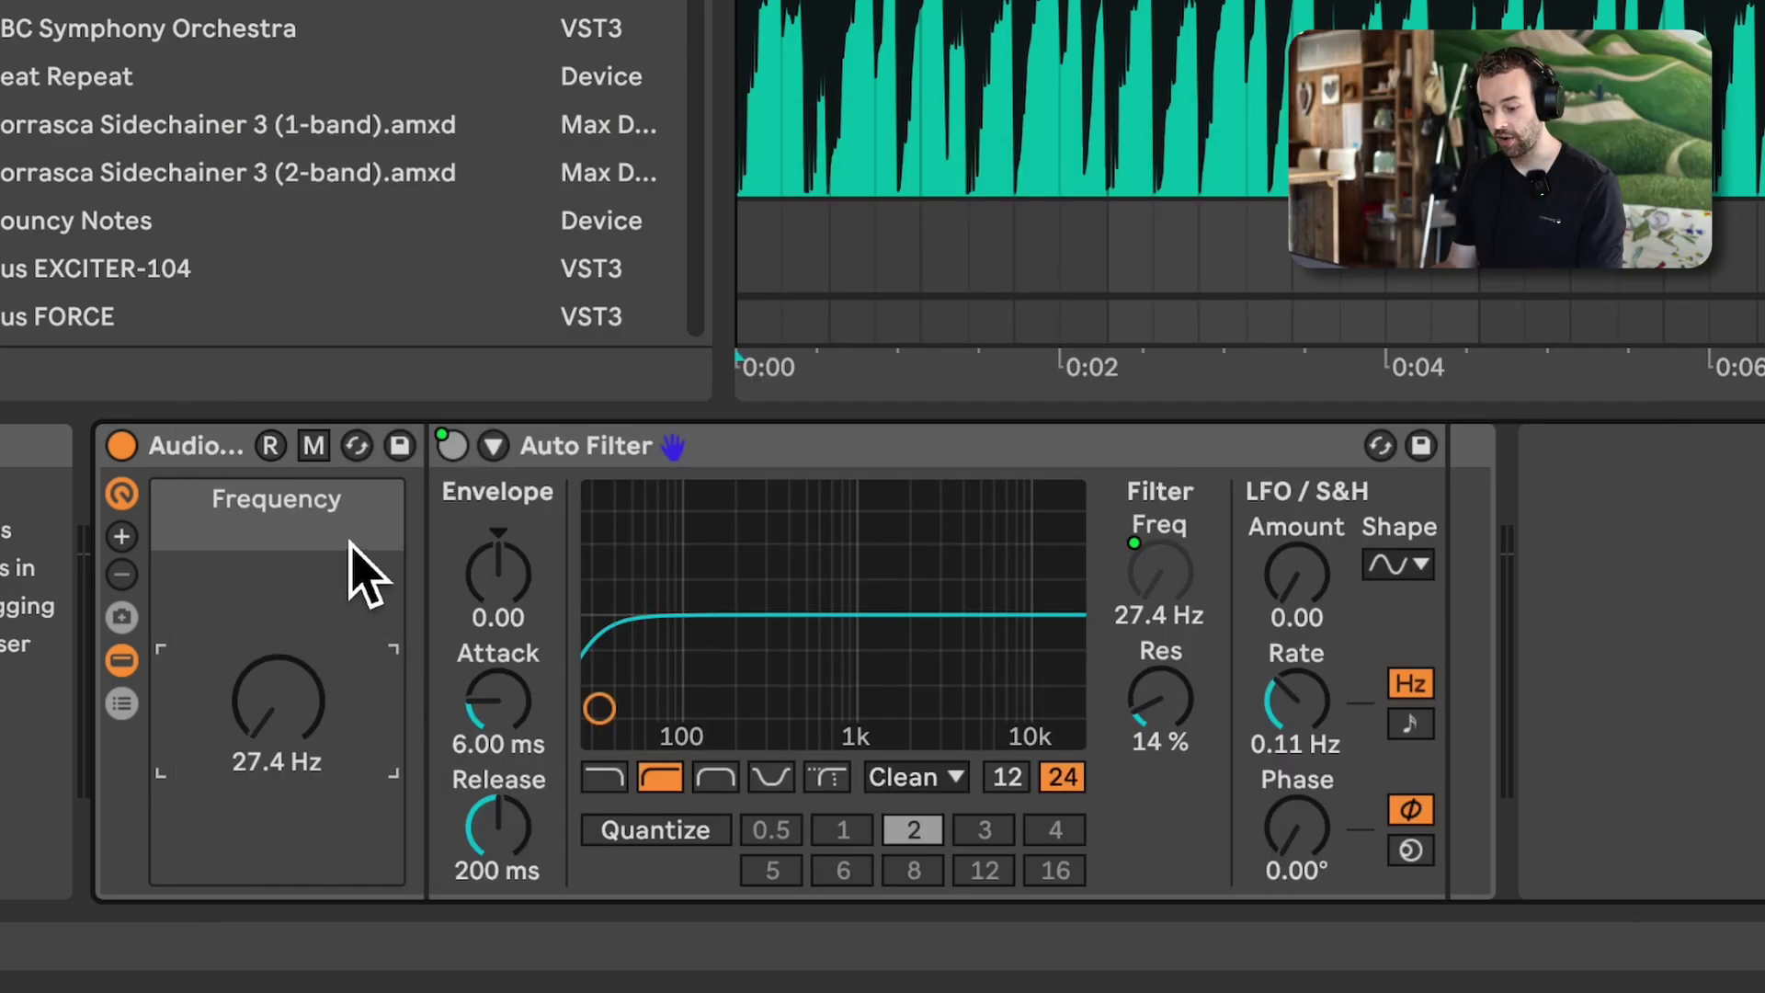
pyautogui.click(316, 448)
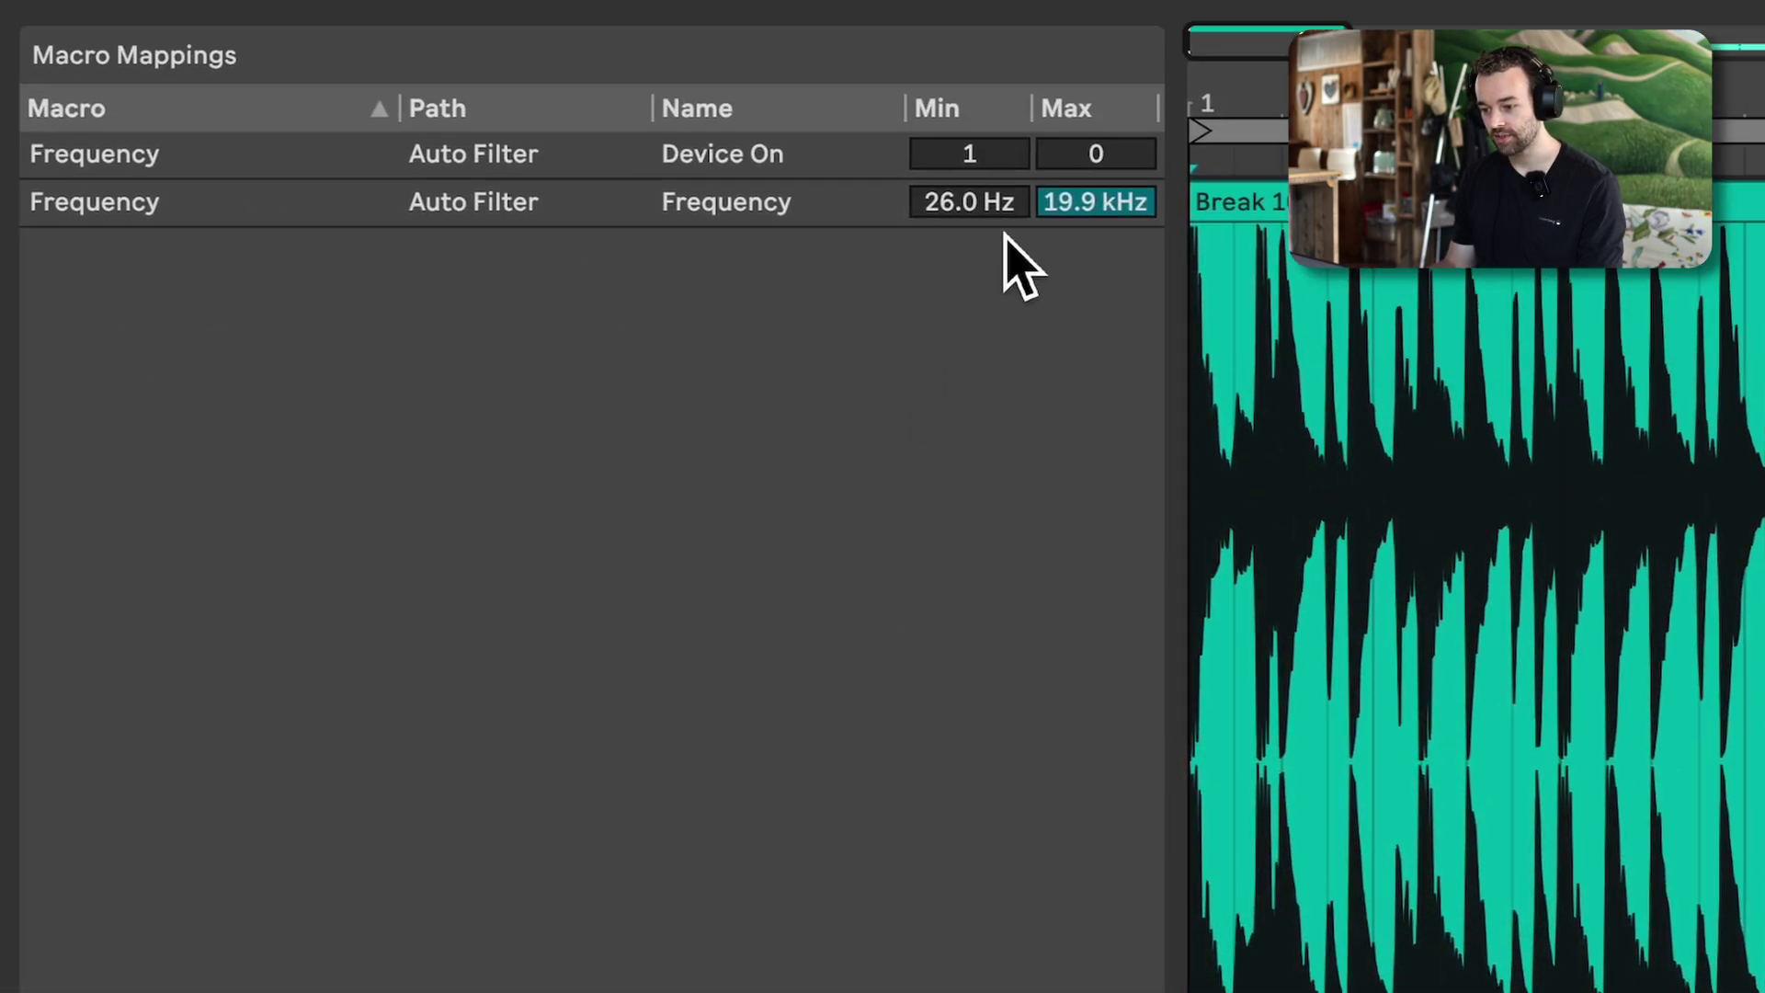
pyautogui.click(984, 159)
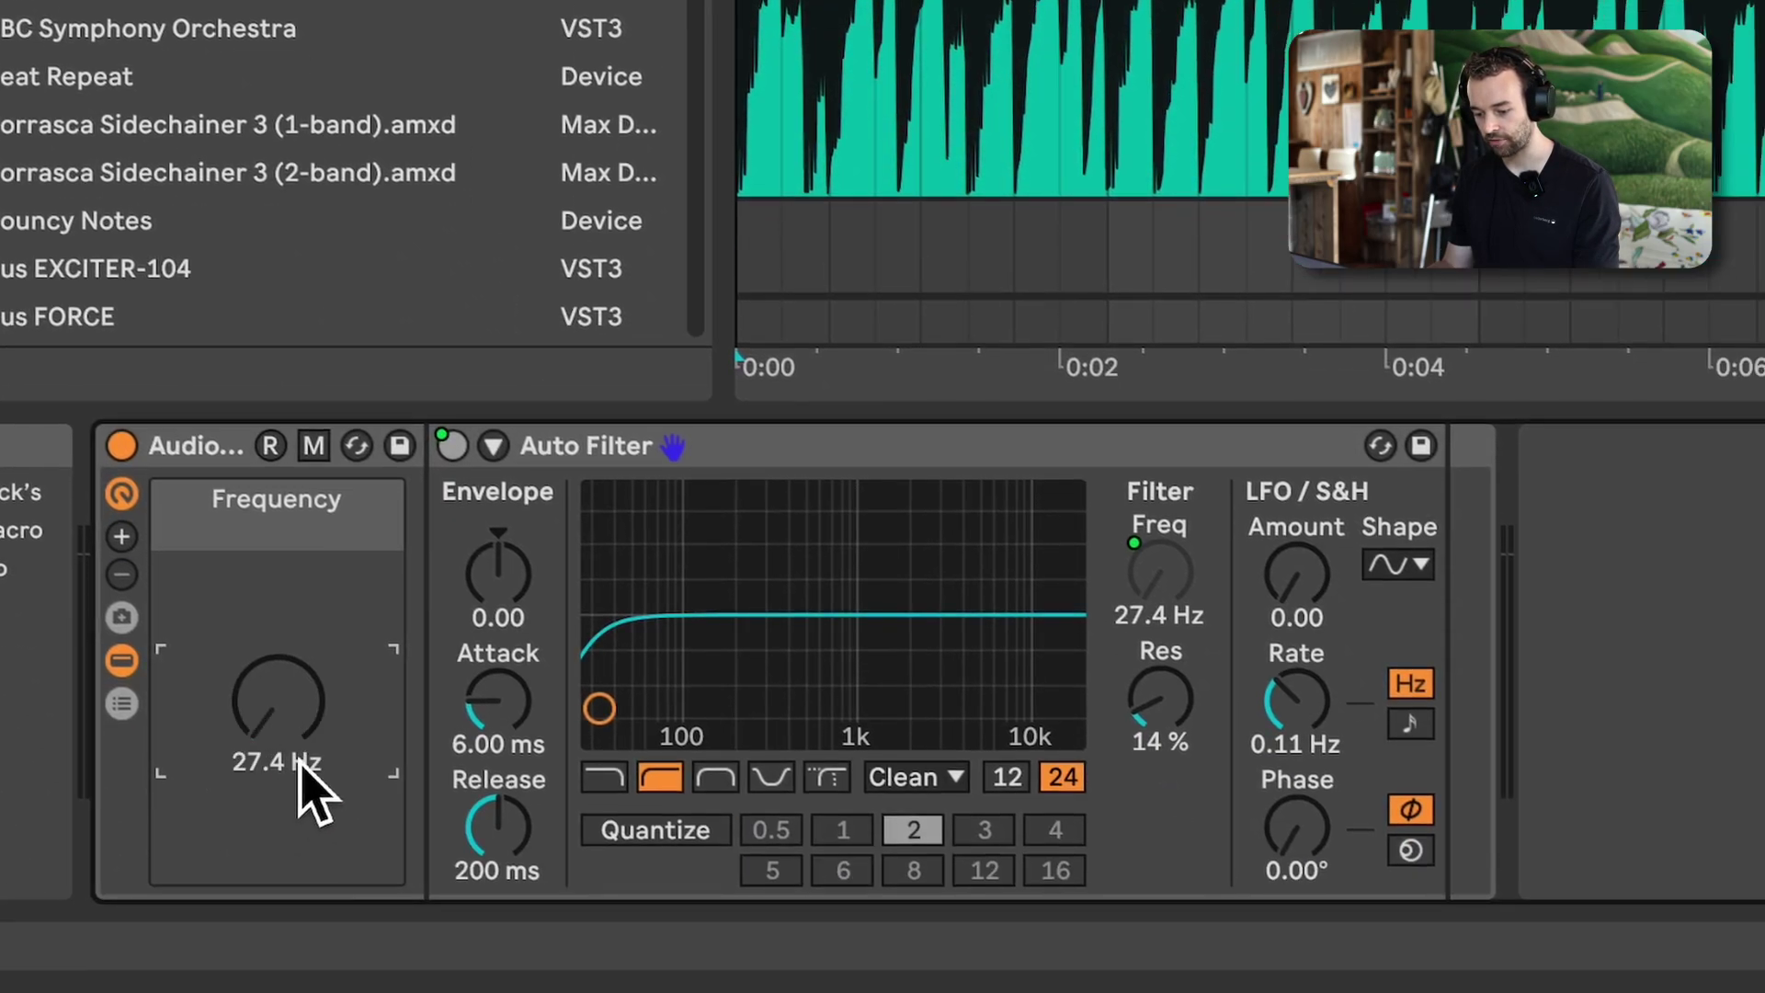
pyautogui.moveTo(307, 776)
pyautogui.mouseDown()
pyautogui.moveTo(275, 749)
pyautogui.moveTo(300, 789)
pyautogui.mouseUp()
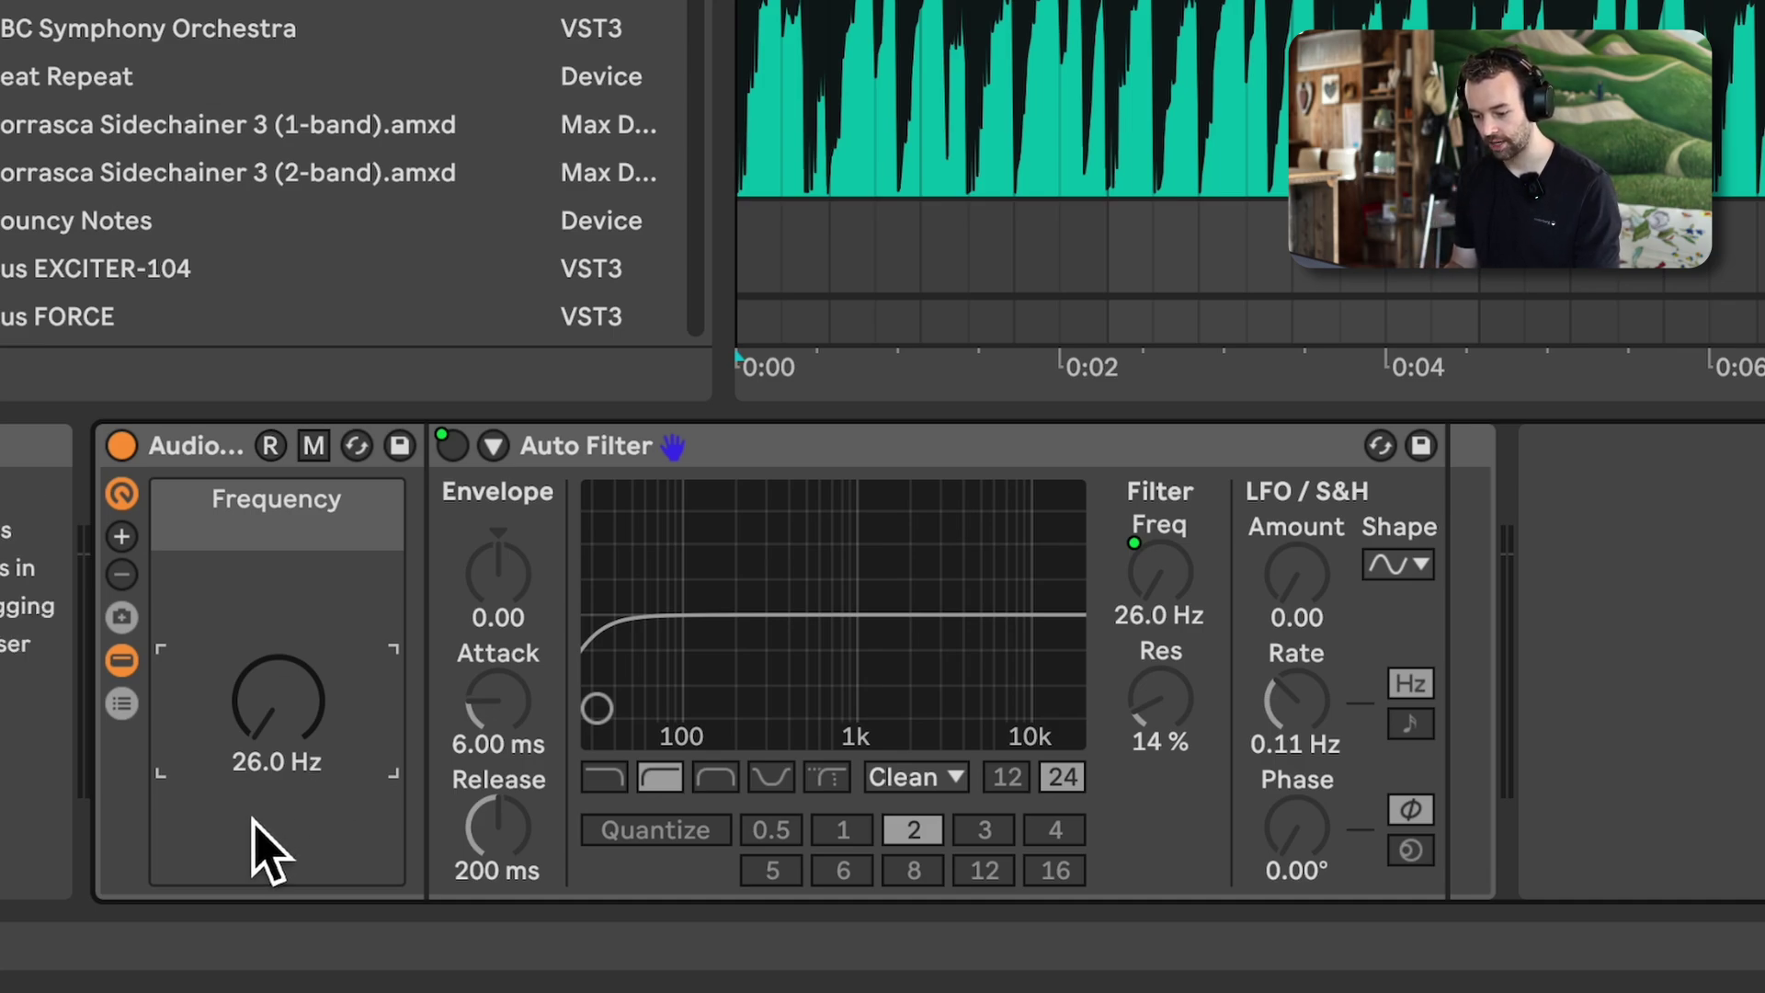
# Nudge the Frequency macro to switch the filter on, reset it to minimum, then play the break loop
pyautogui.press('0')
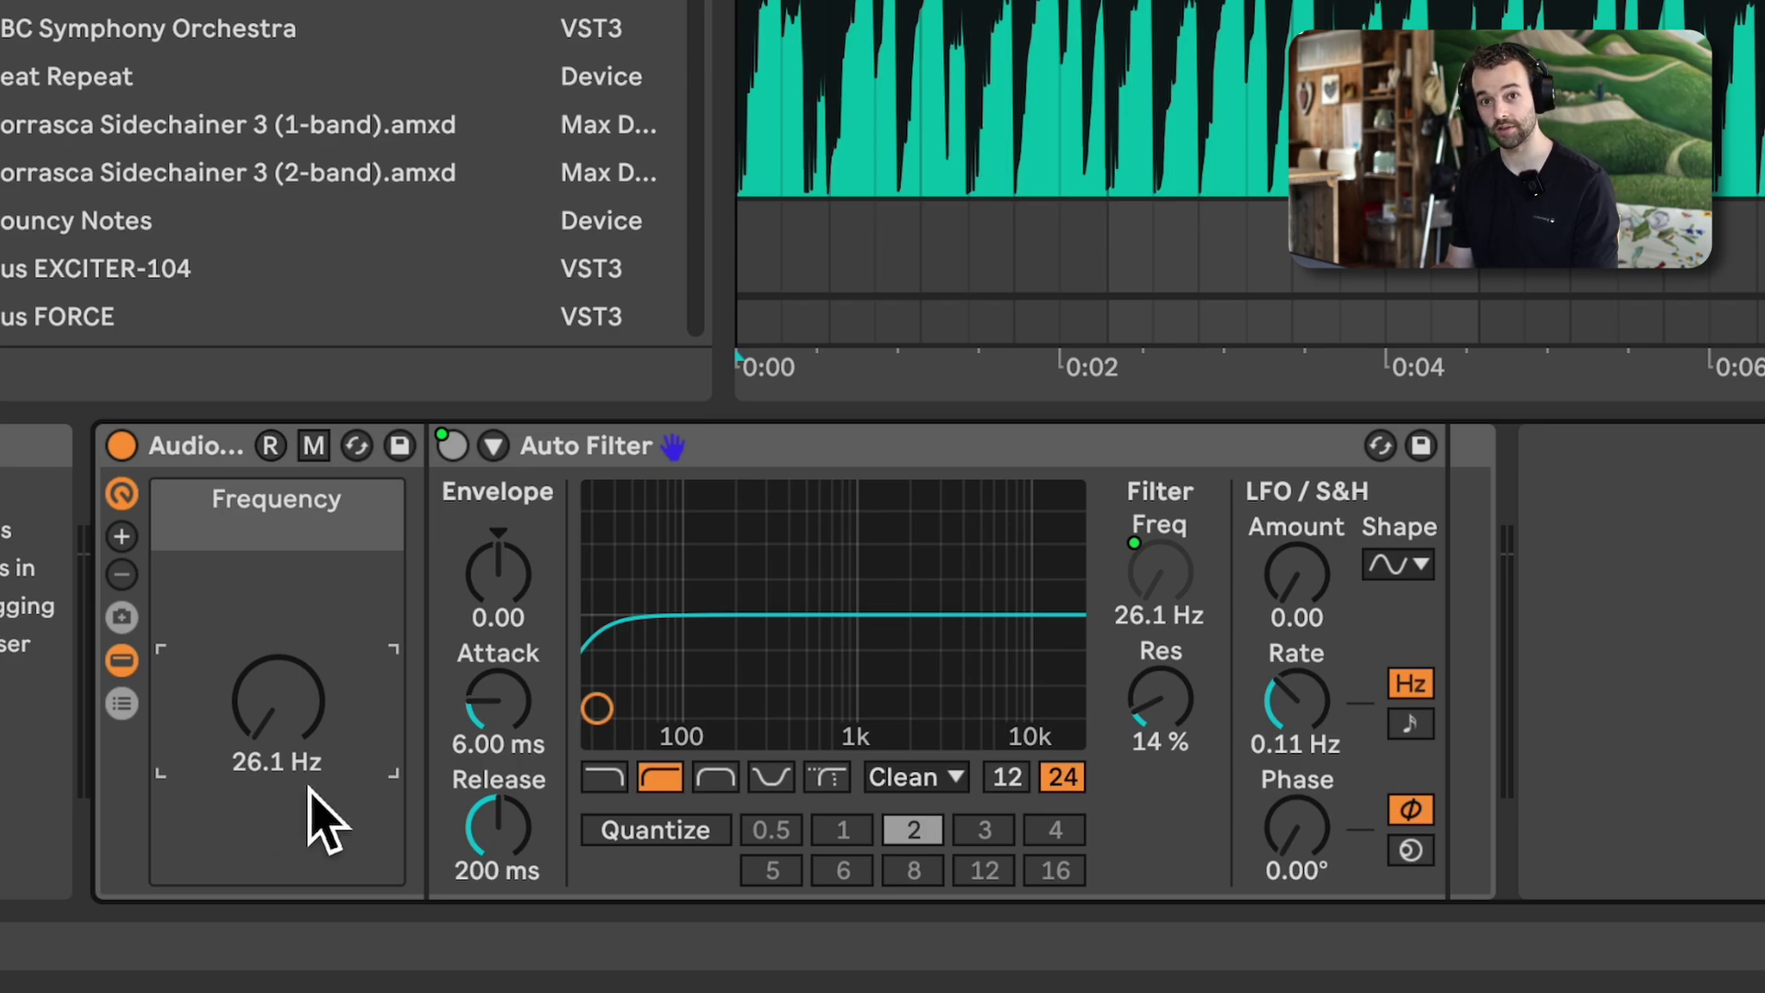
pyautogui.hotkey('ctrl', 'm')
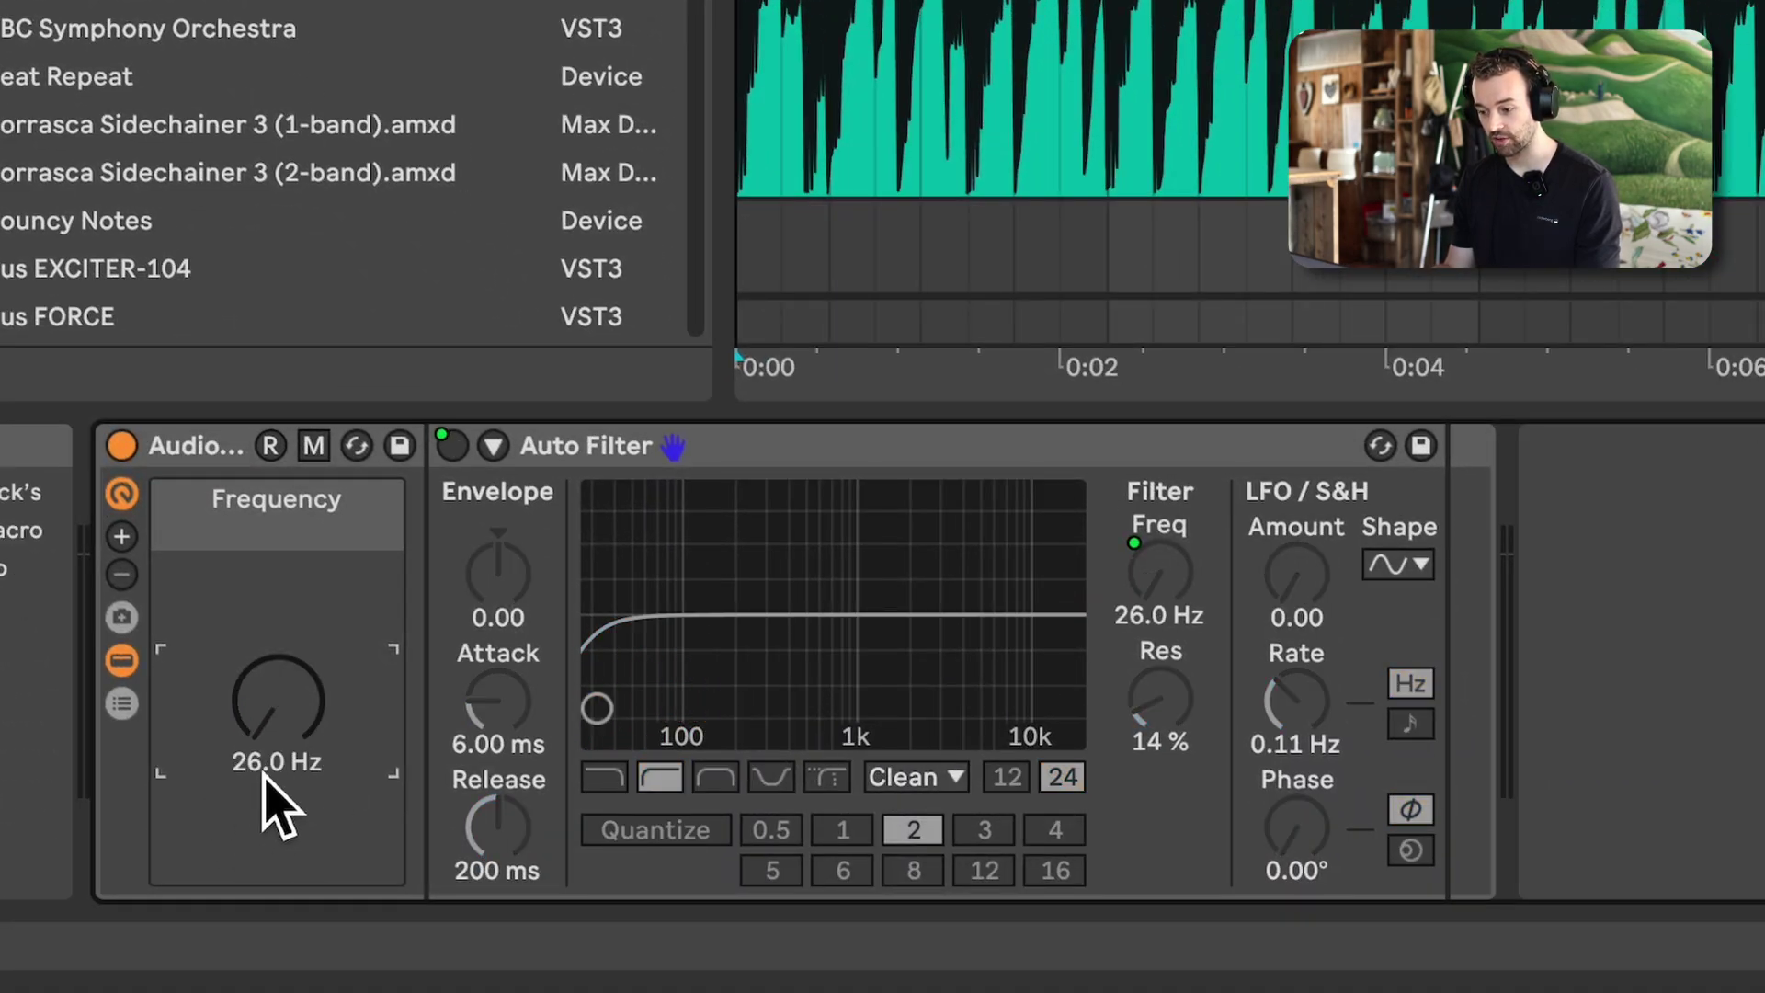
pyautogui.press('space')
pyautogui.moveTo(280, 733)
pyautogui.mouseDown()
pyautogui.moveTo(280, 386)
pyautogui.moveTo(280, 731)
pyautogui.mouseUp()
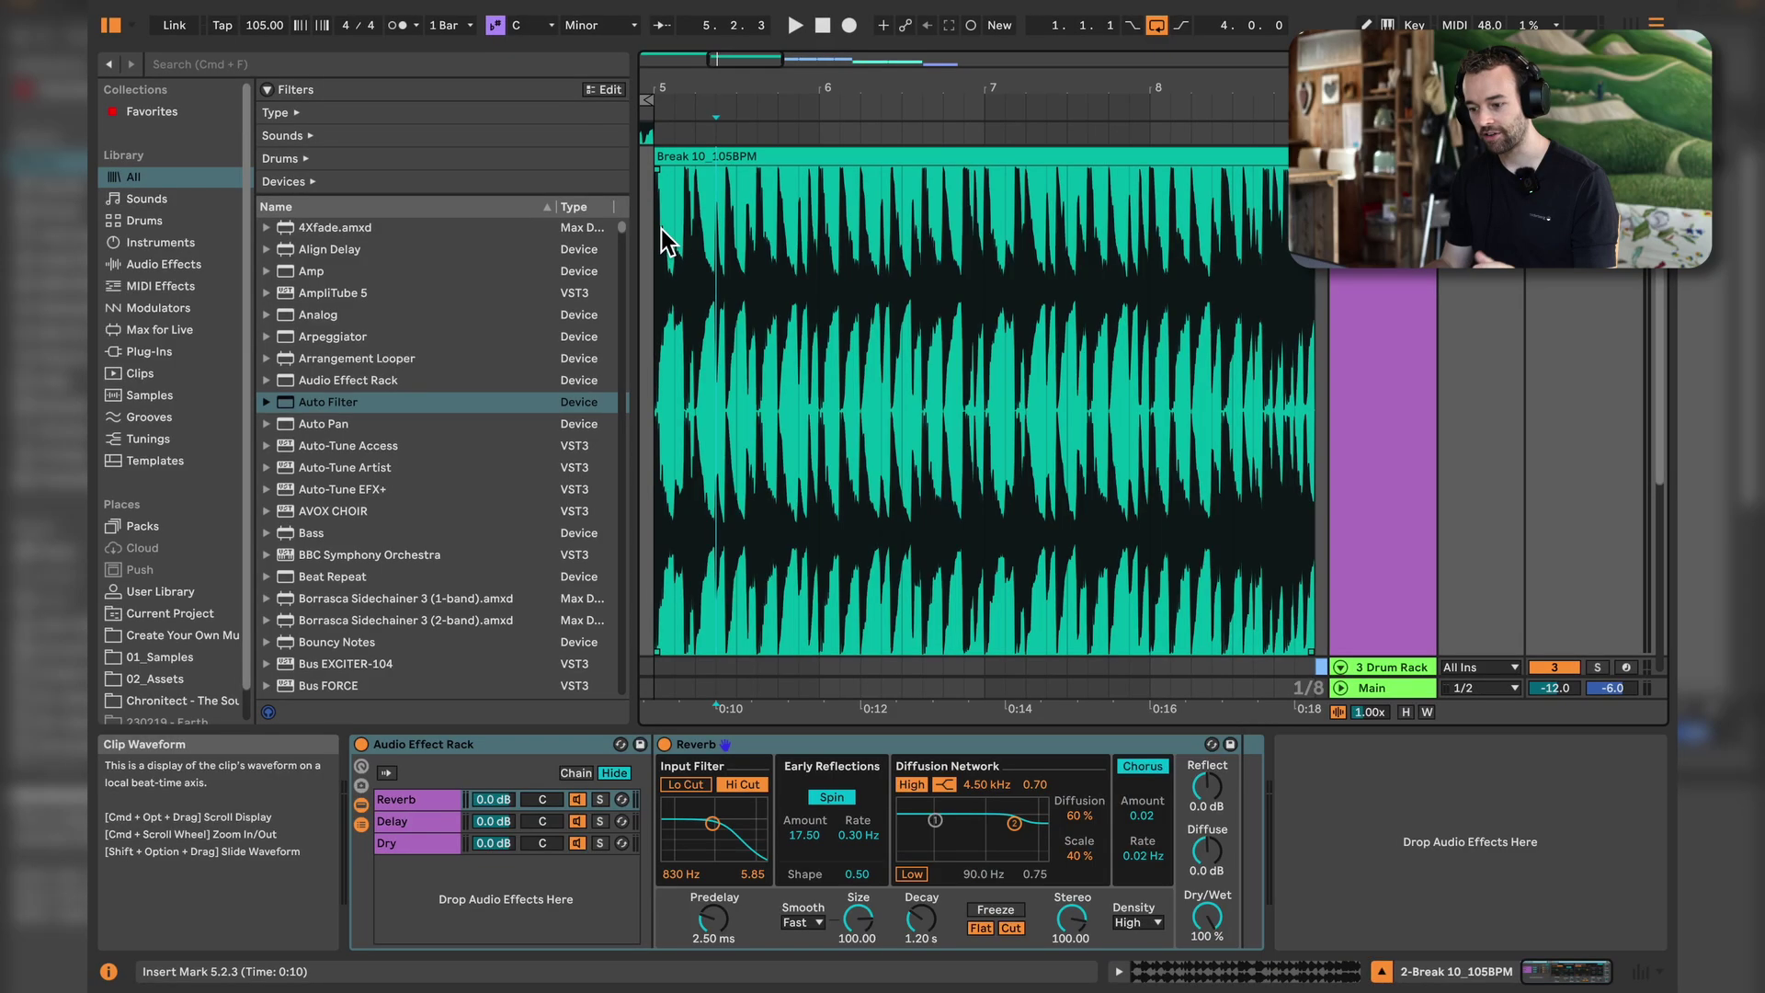
# Reset the arrangement insert marker to 5.1.1 at the clip start
pyautogui.click(669, 242)
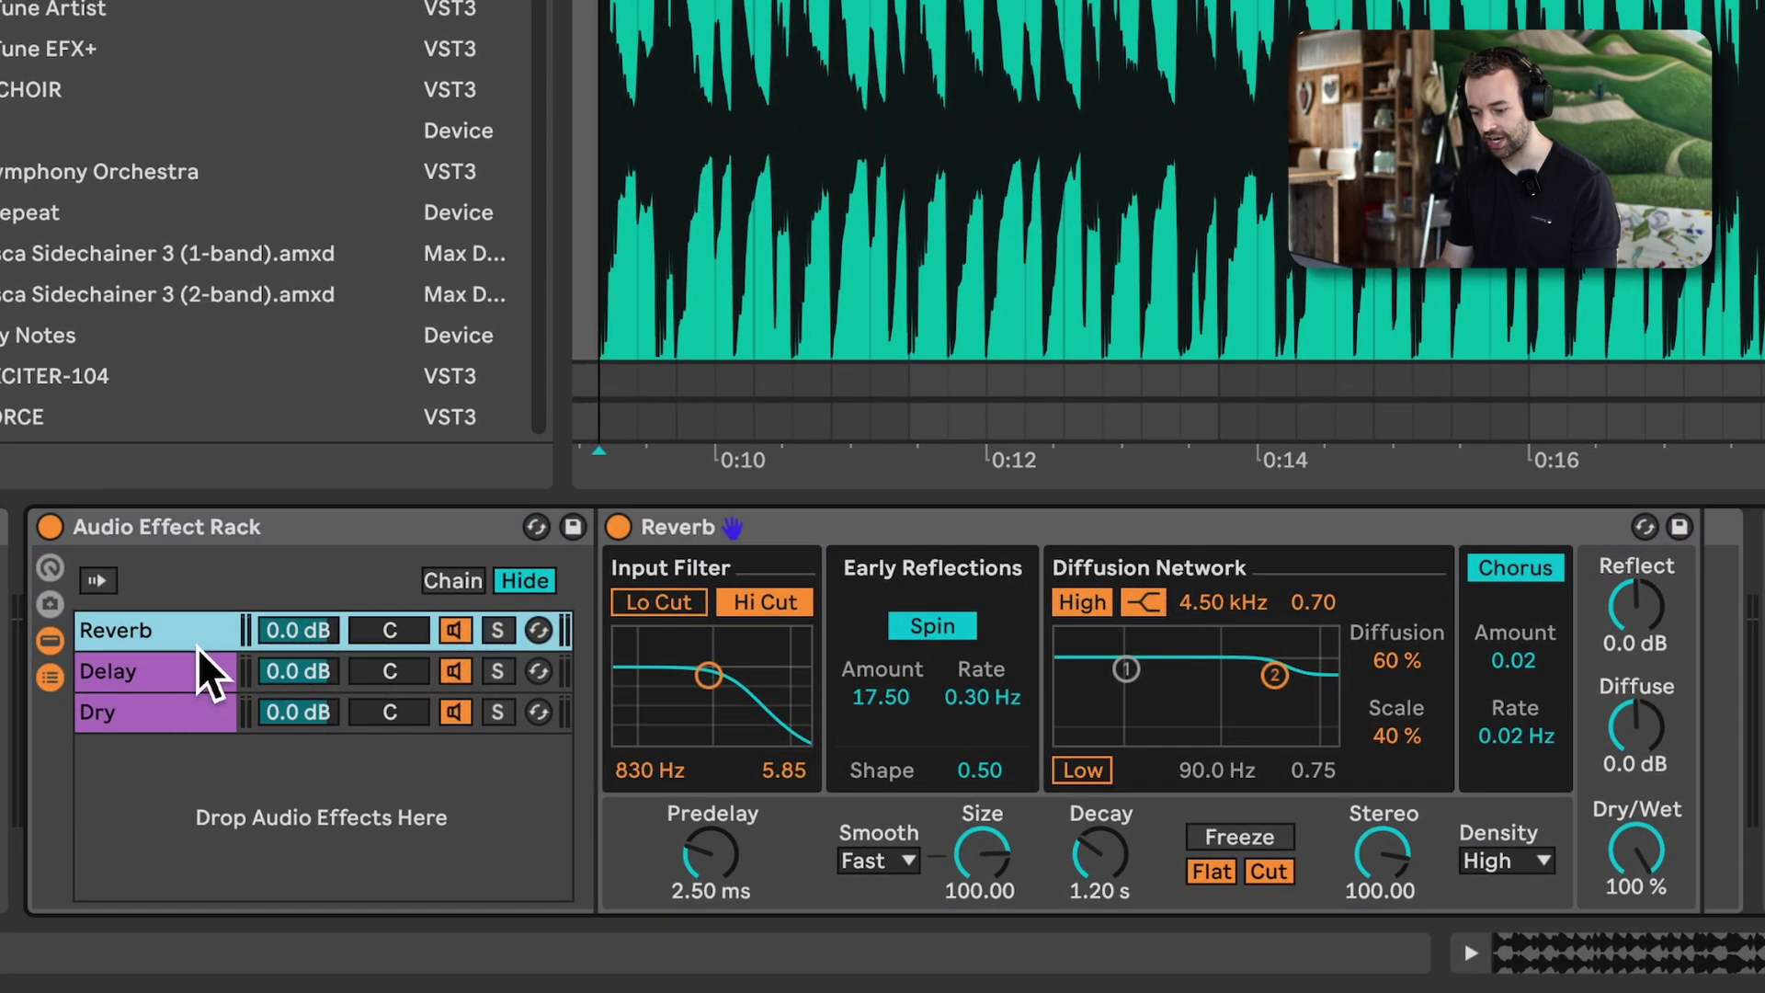
# Compare the rack's Reverb, Delay and empty Dry chains
pyautogui.click(197, 657)
pyautogui.click(196, 717)
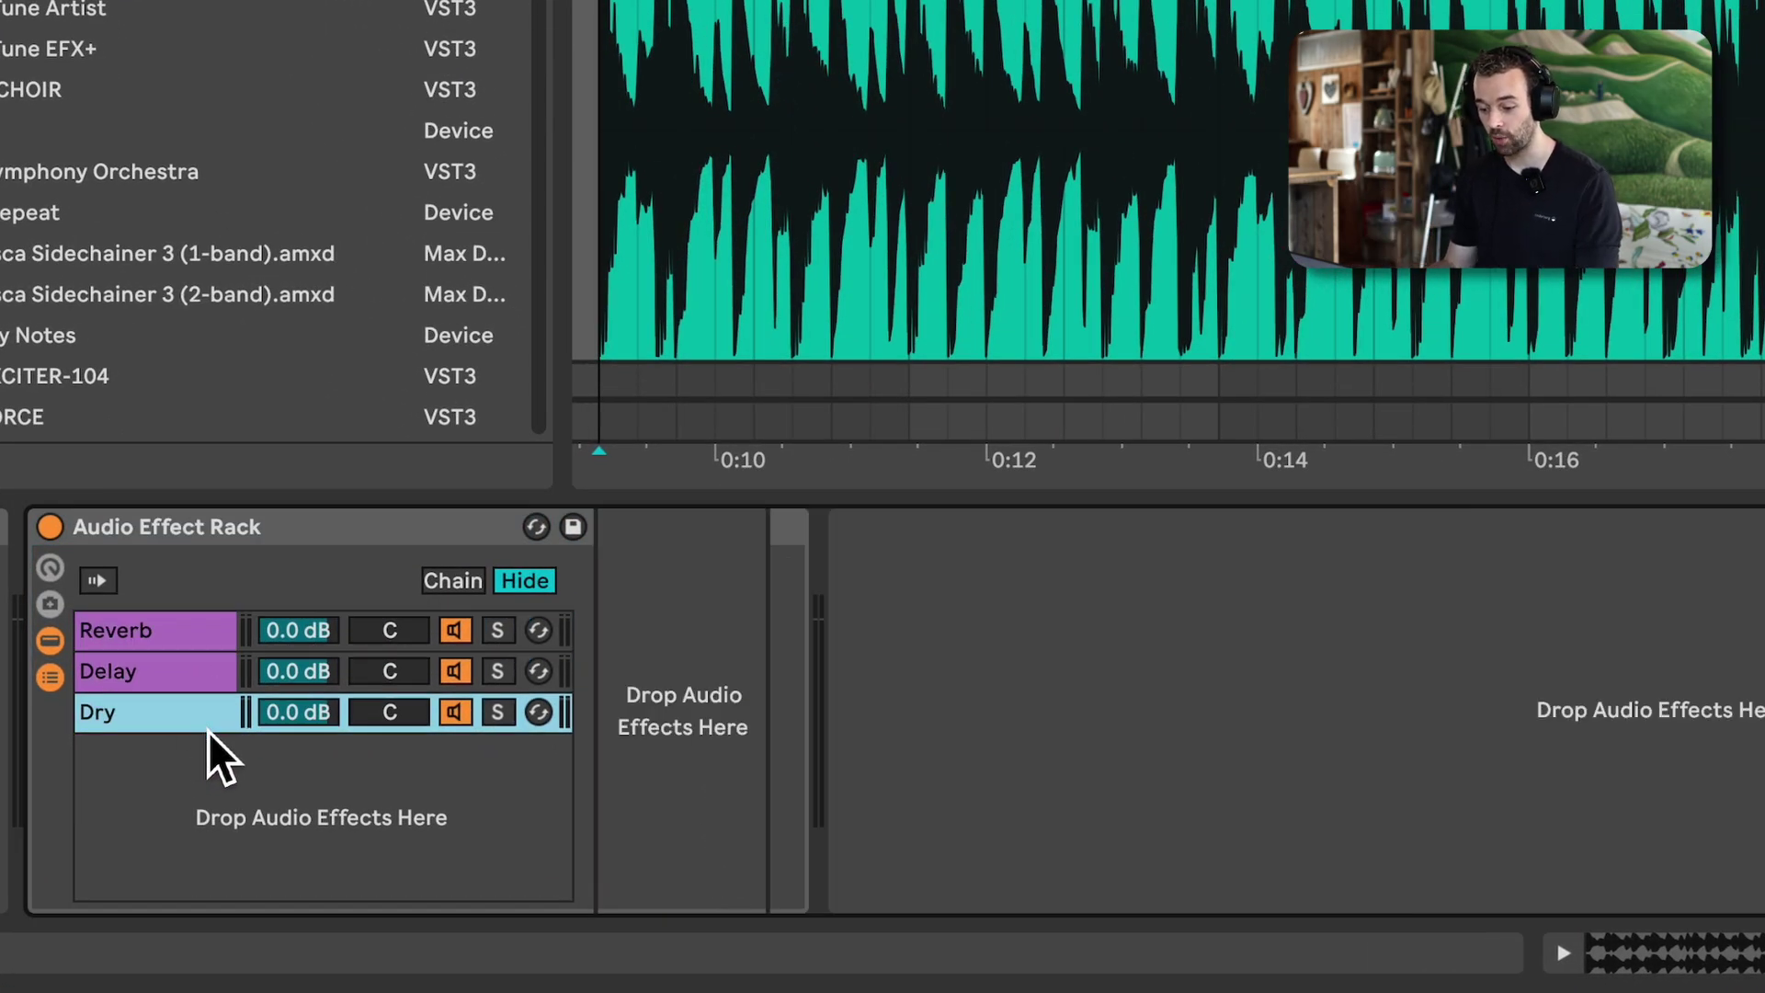
pyautogui.click(207, 639)
pyautogui.click(173, 674)
pyautogui.click(171, 715)
pyautogui.click(179, 676)
pyautogui.click(184, 631)
pyautogui.click(186, 675)
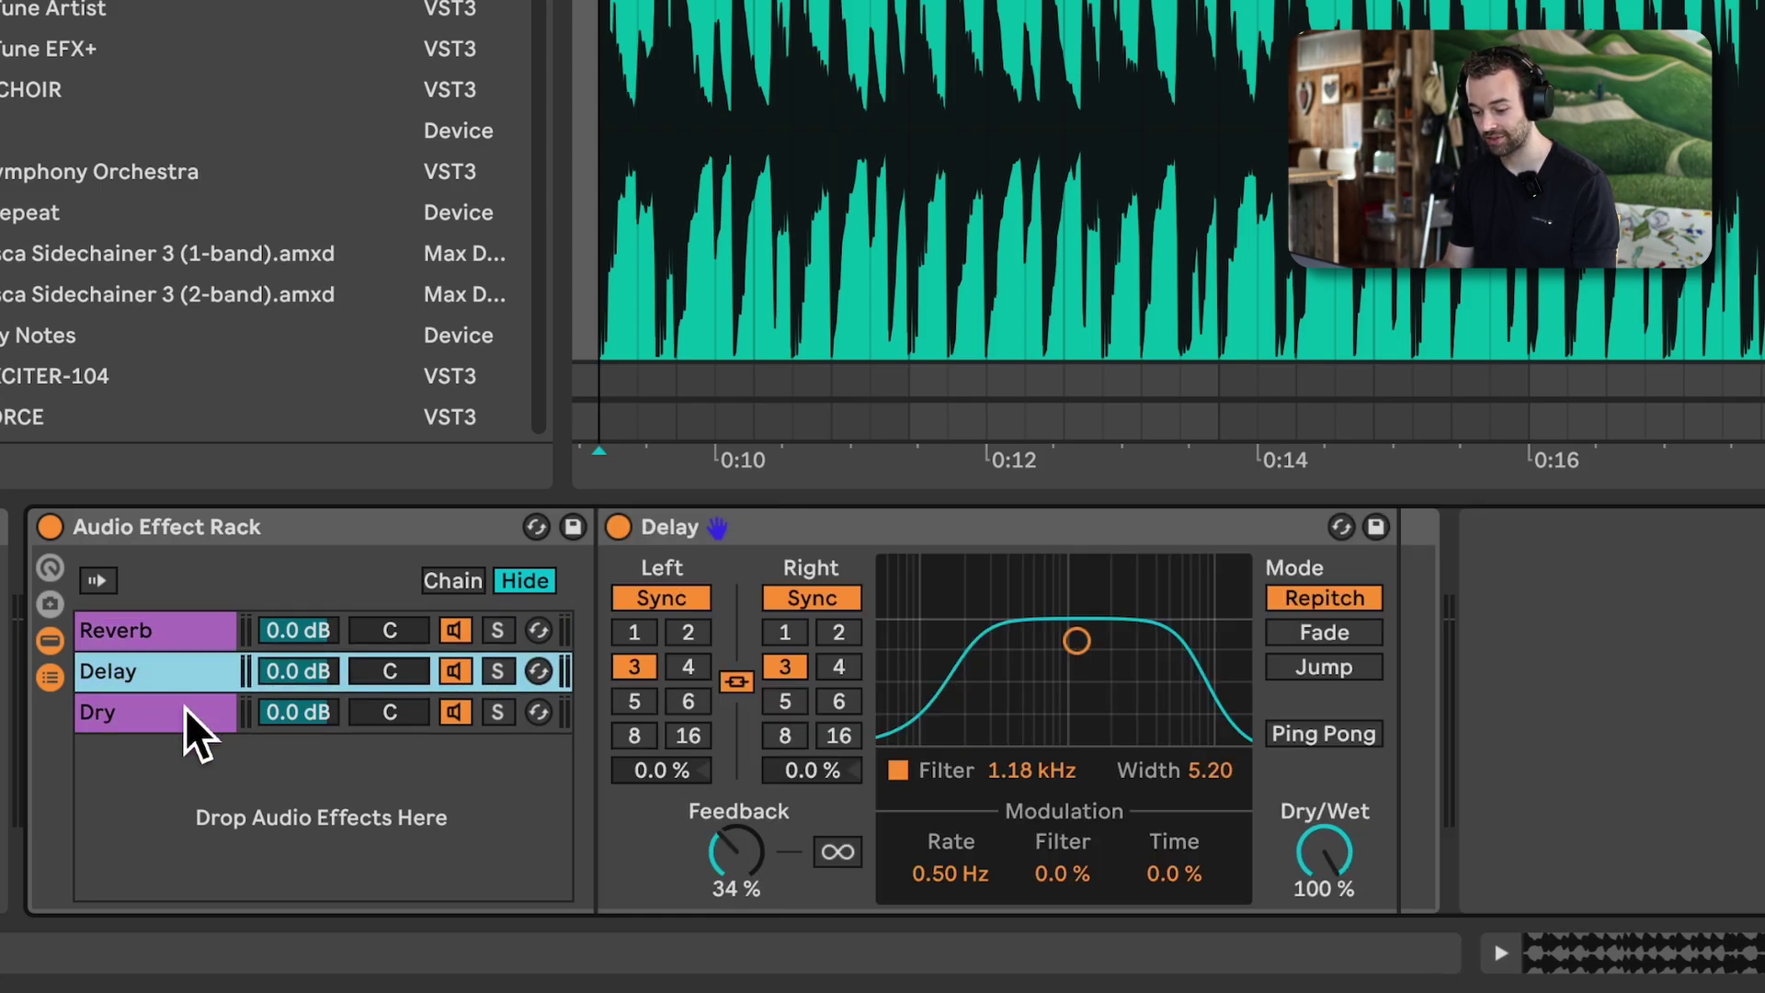
pyautogui.click(185, 711)
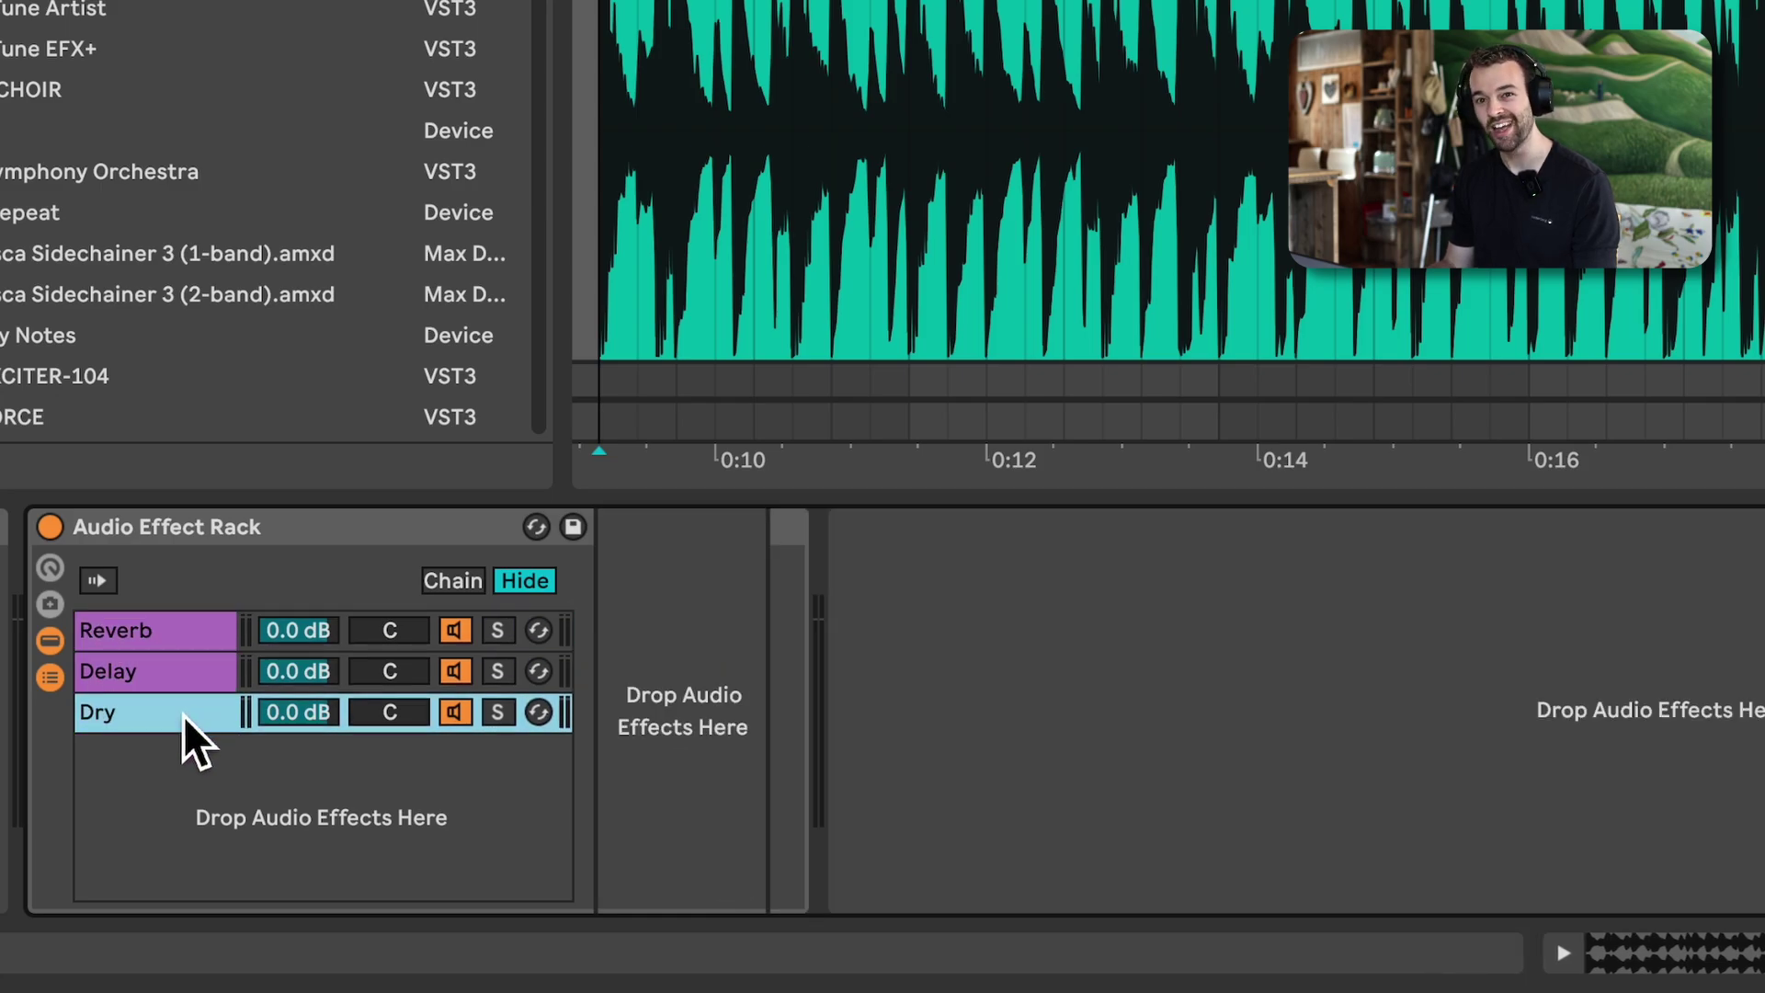
# Insert a Utility device before the Reverb in the Reverb chain
pyautogui.click(189, 638)
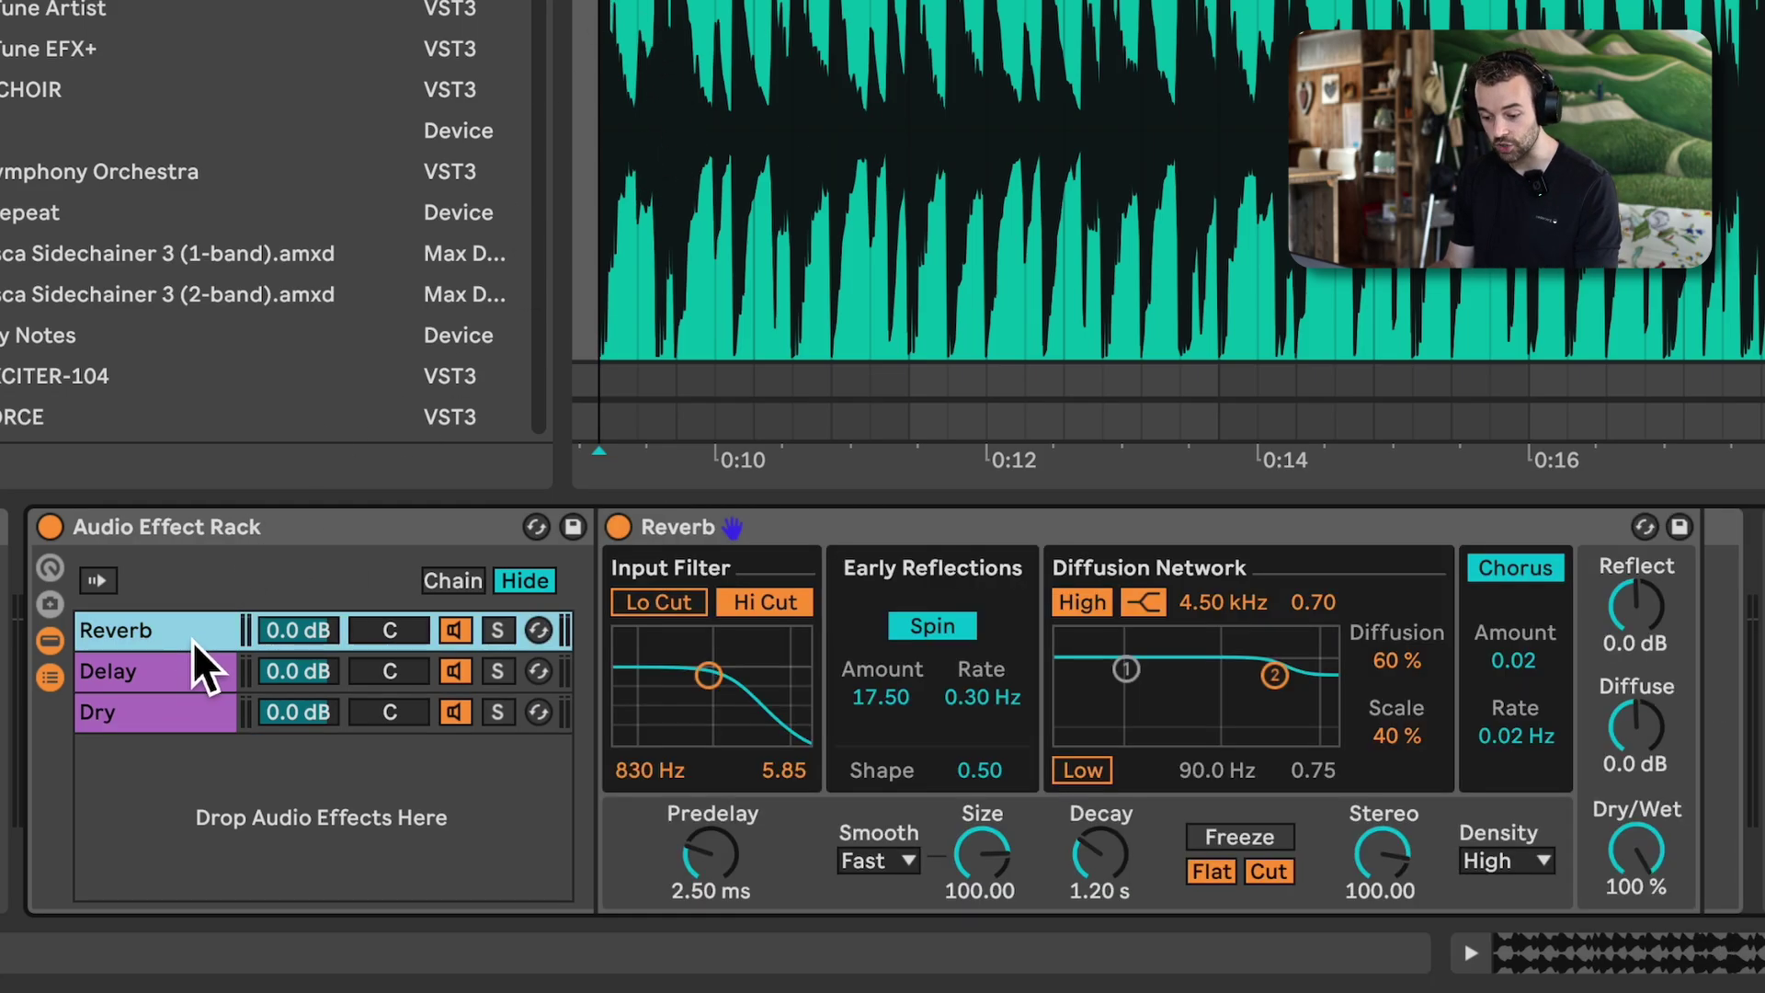
pyautogui.click(210, 673)
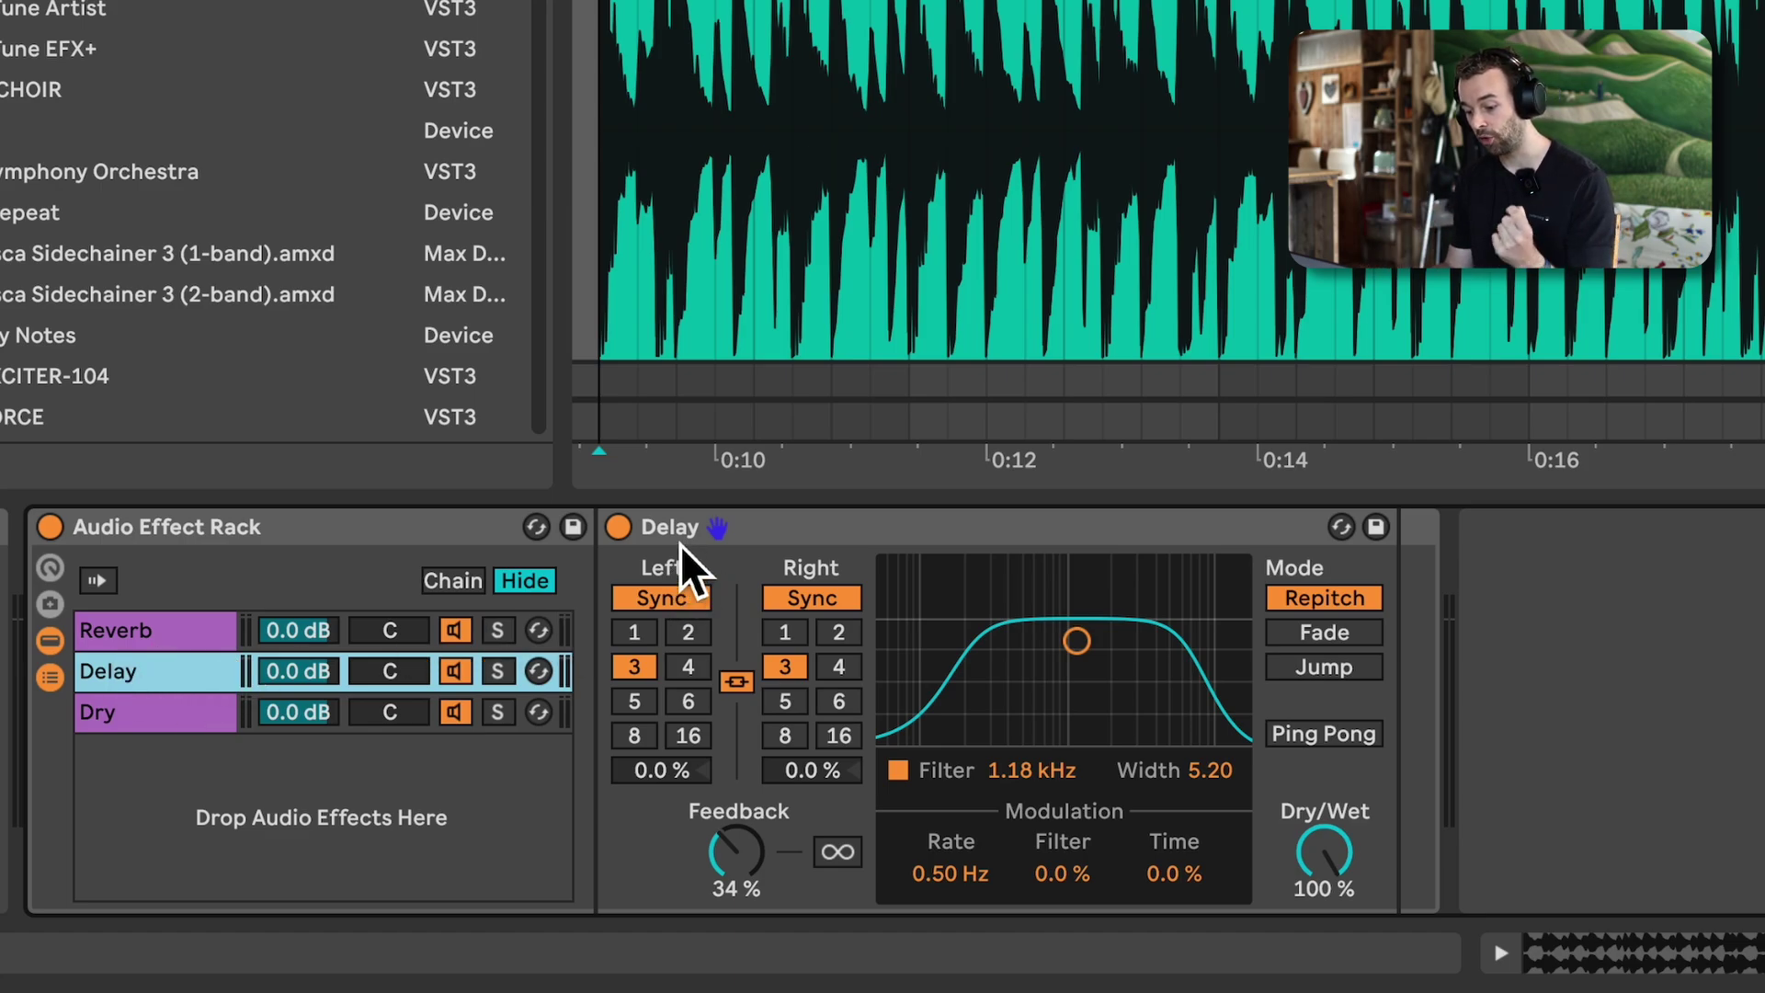
pyautogui.click(180, 634)
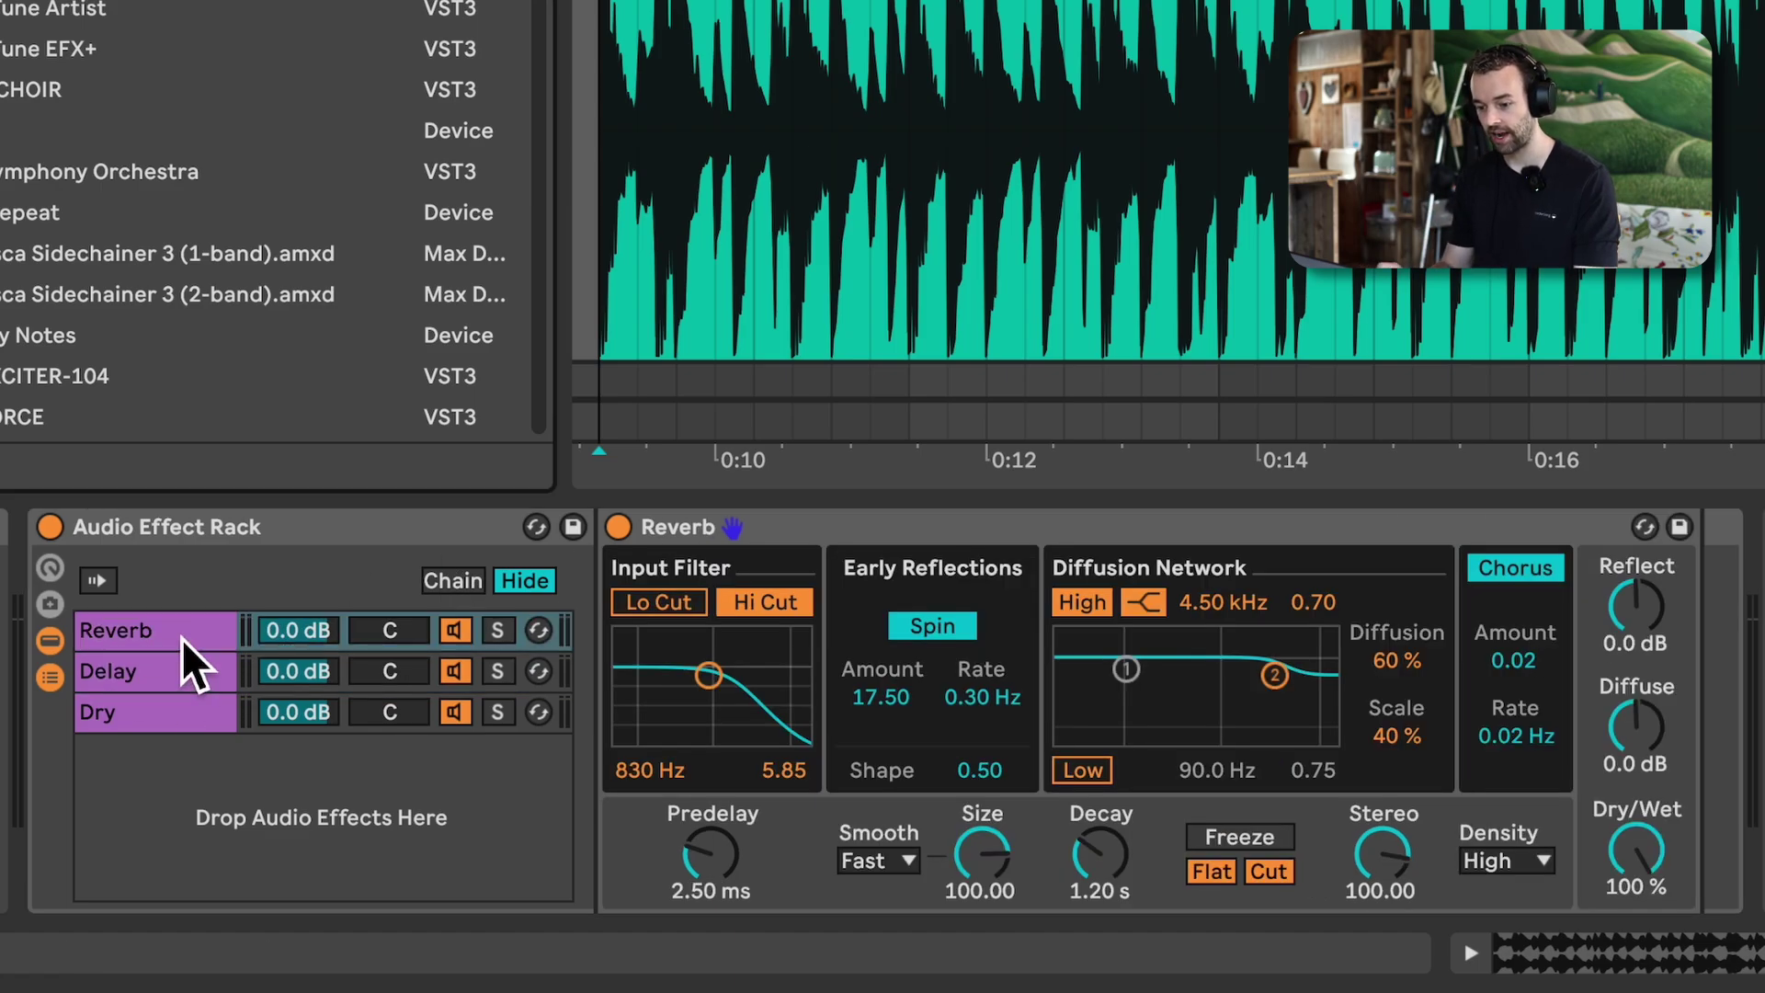
pyautogui.moveTo(368, 266); pyautogui.dragTo(630, 644)
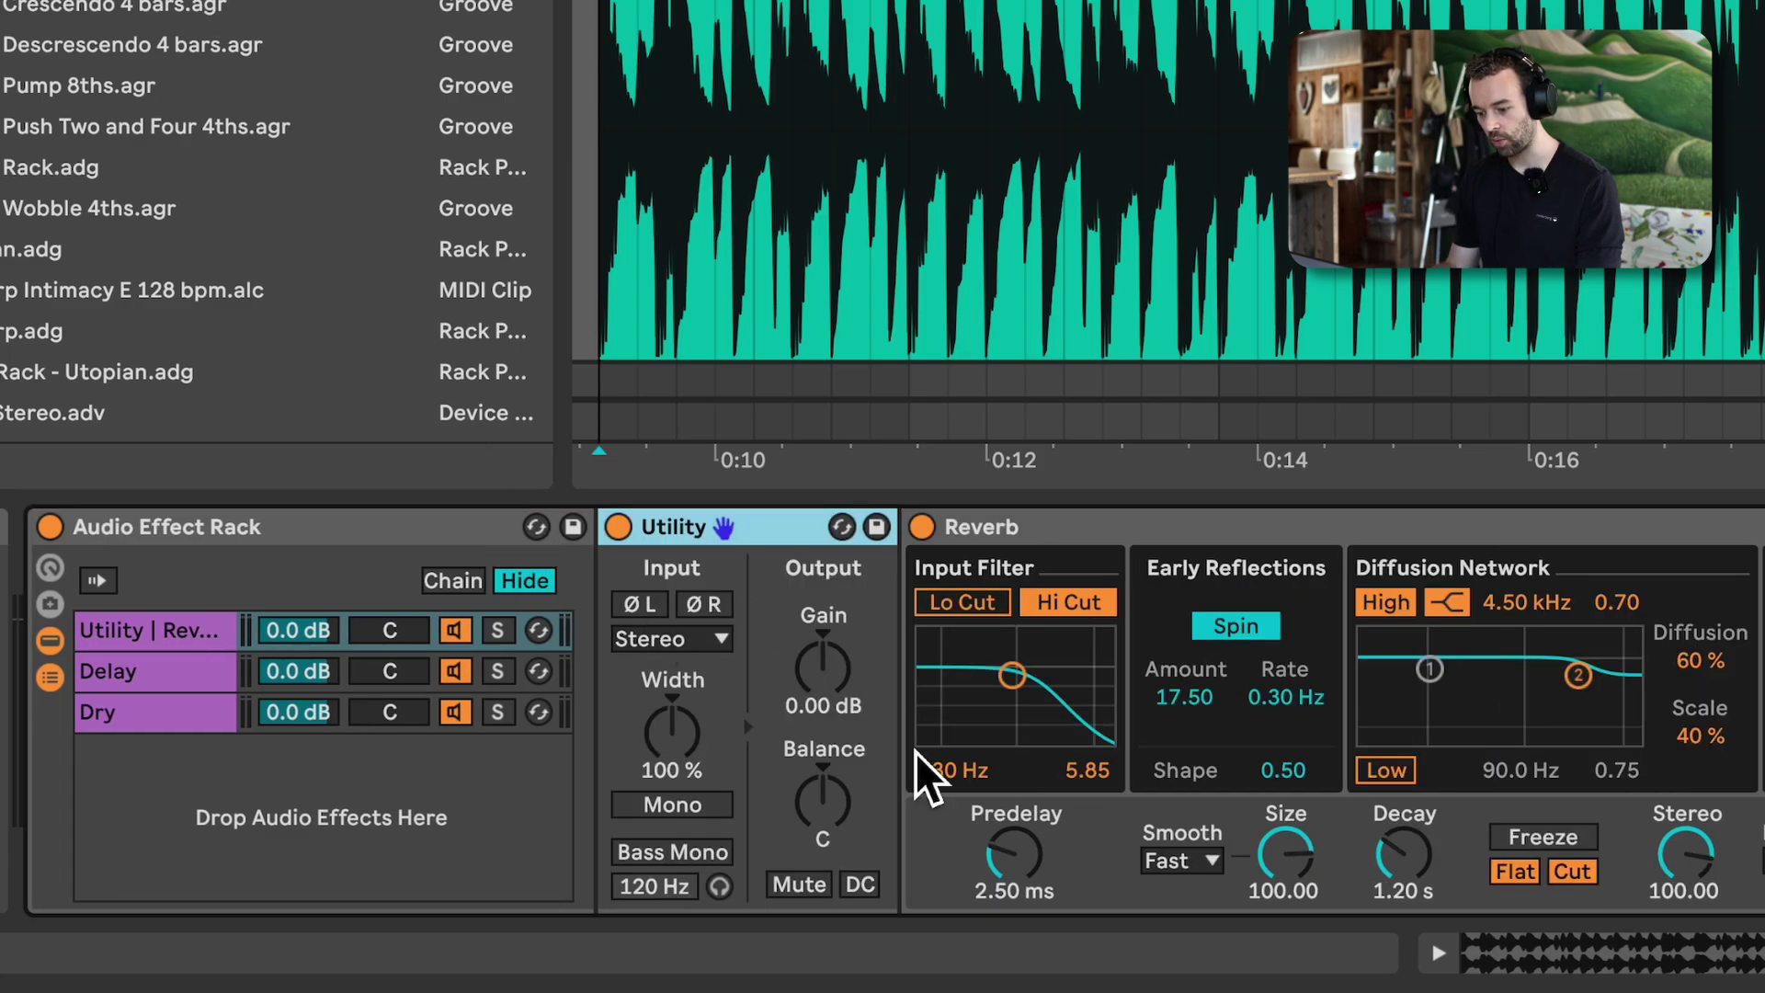
# Map the Utility's Gain to Macro 1 with a 0 dB maximum
pyautogui.rightClick(823, 676)
pyautogui.click(878, 64)
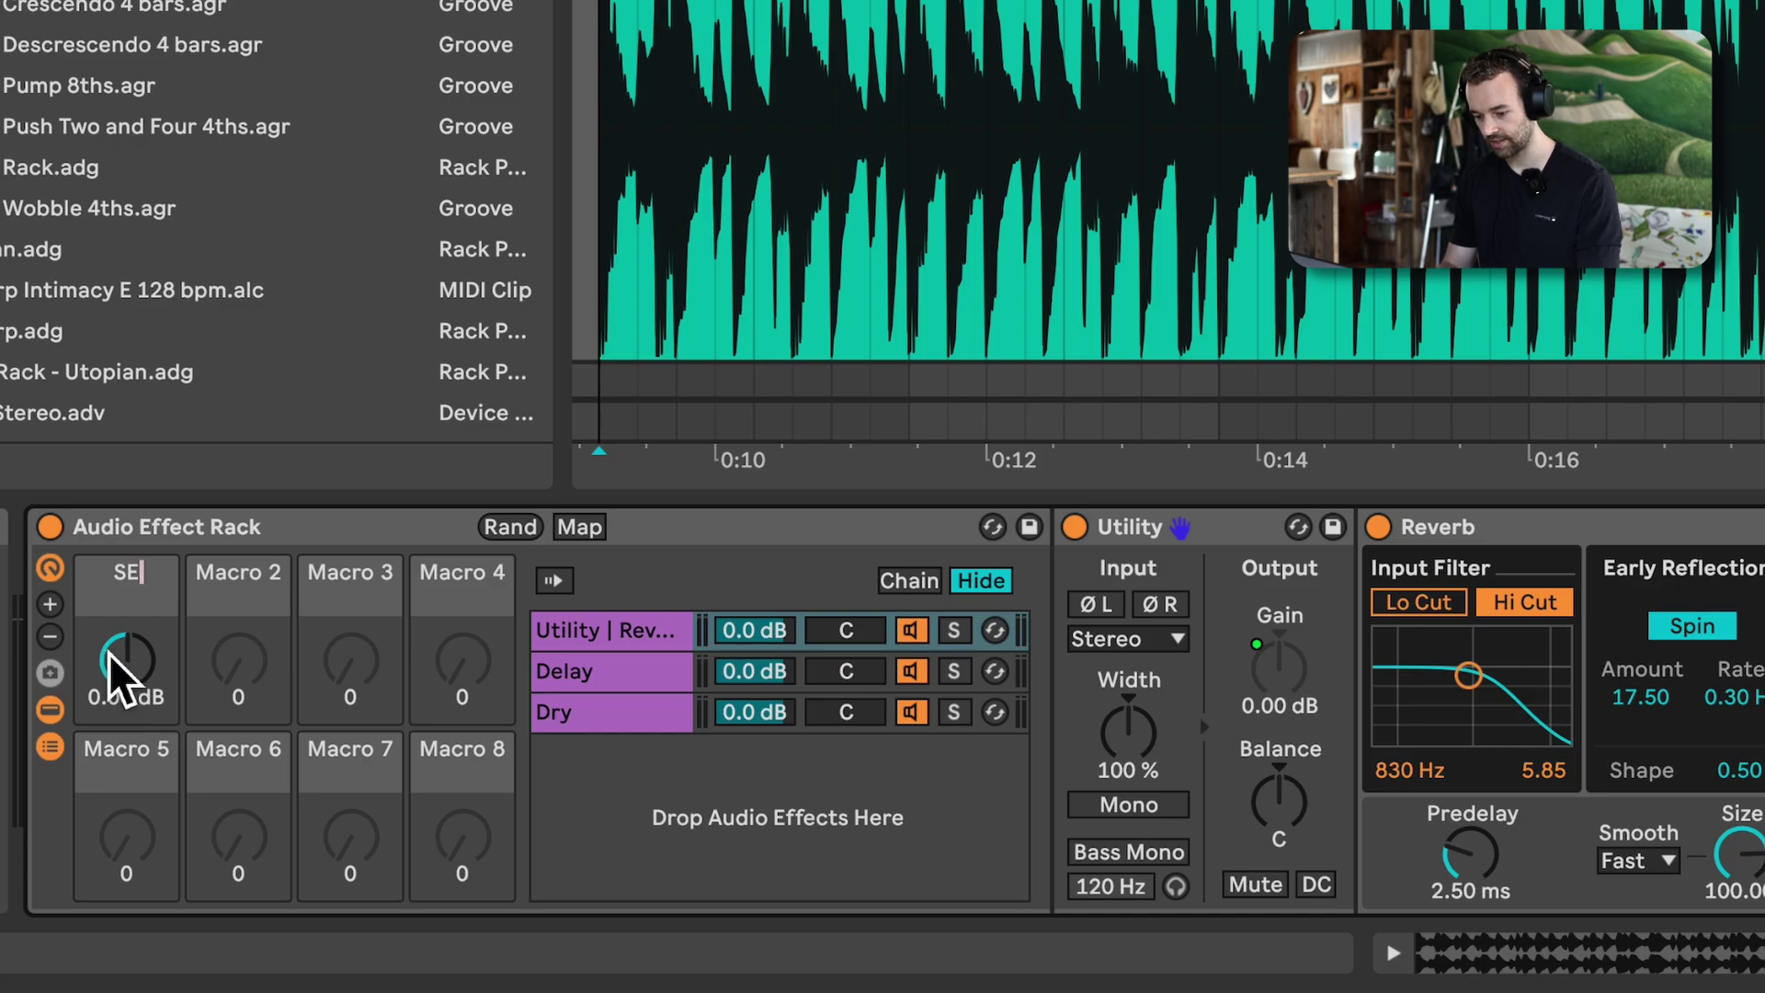
pyautogui.click(575, 530)
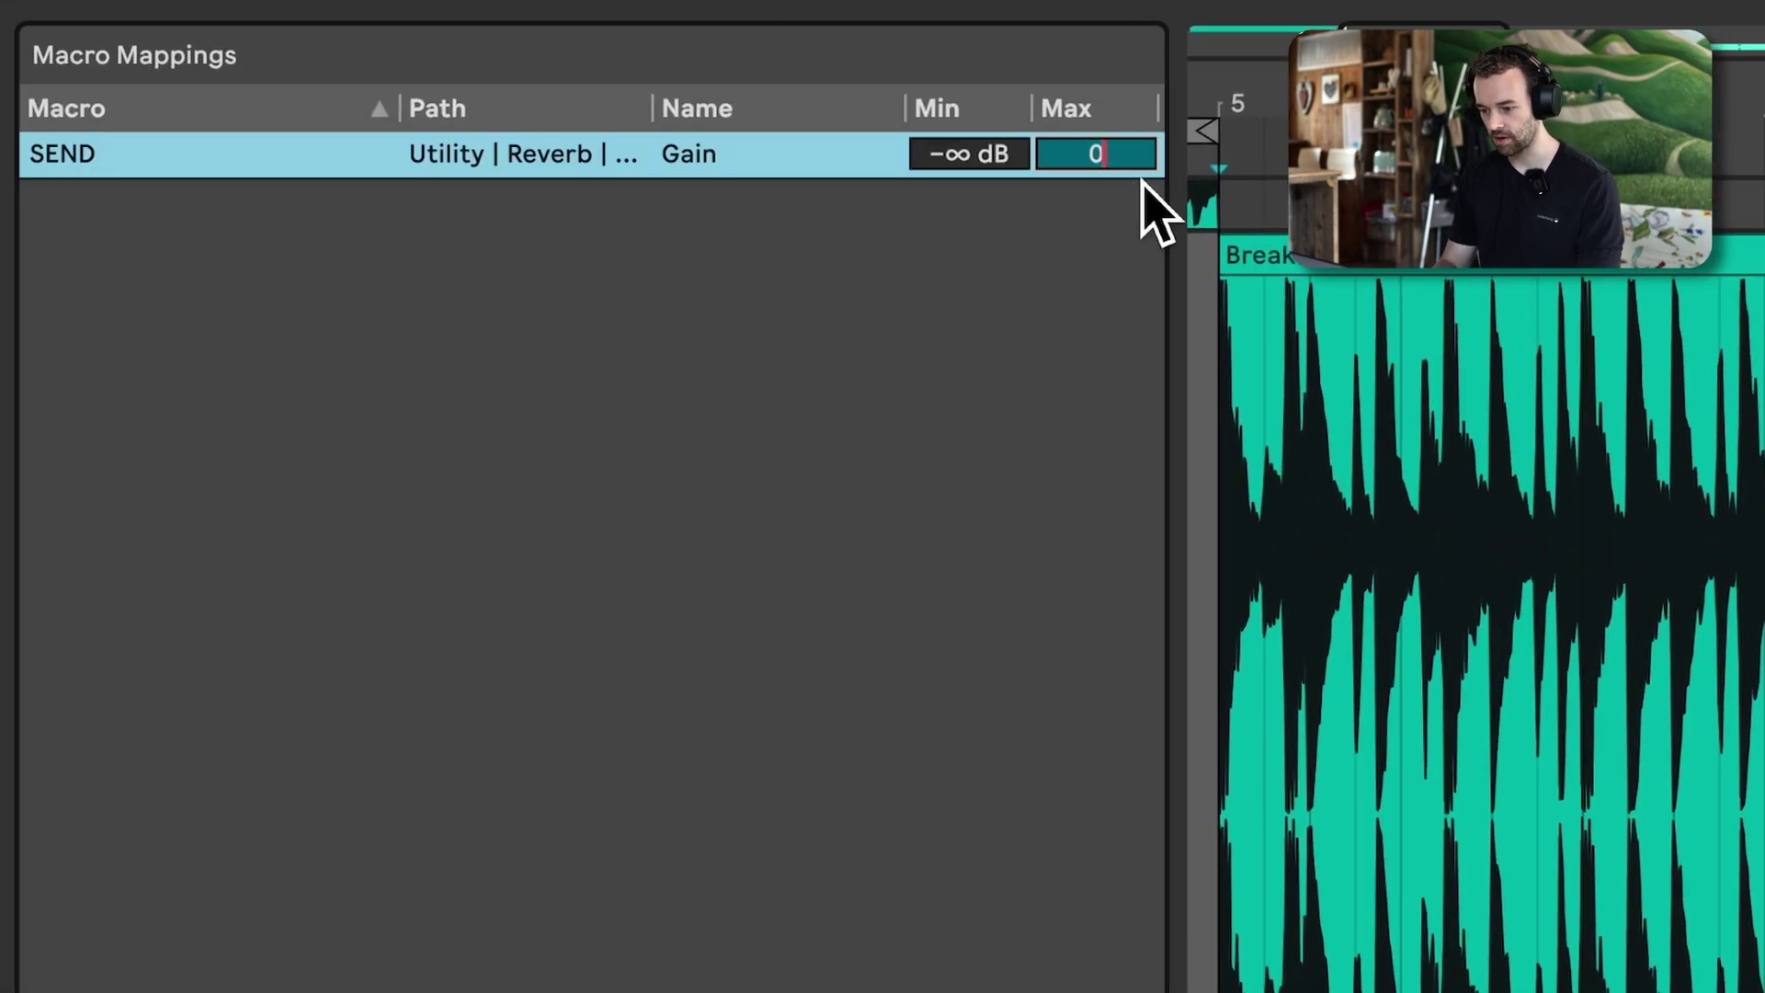
pyautogui.press('Return')
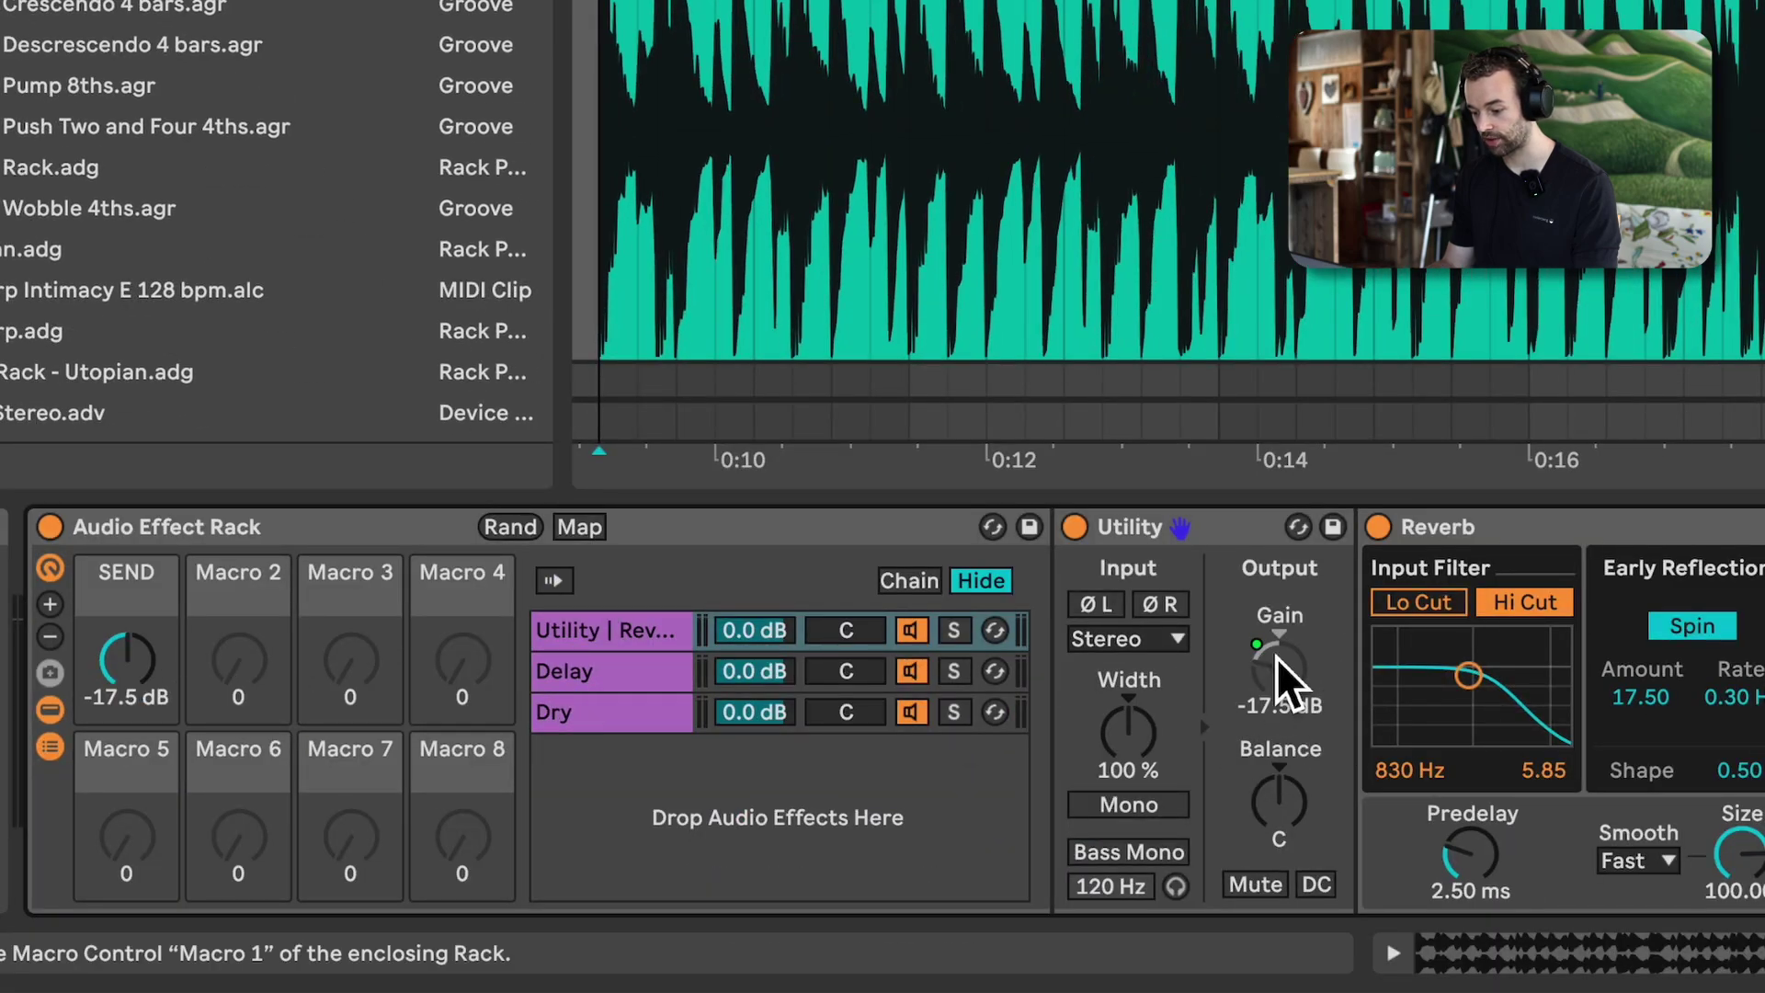
# Turn the SEND macro down to −∞ dB and remove the extra macros, leaving only SEND
pyautogui.moveTo(103, 660); pyautogui.dragTo(103, 736)
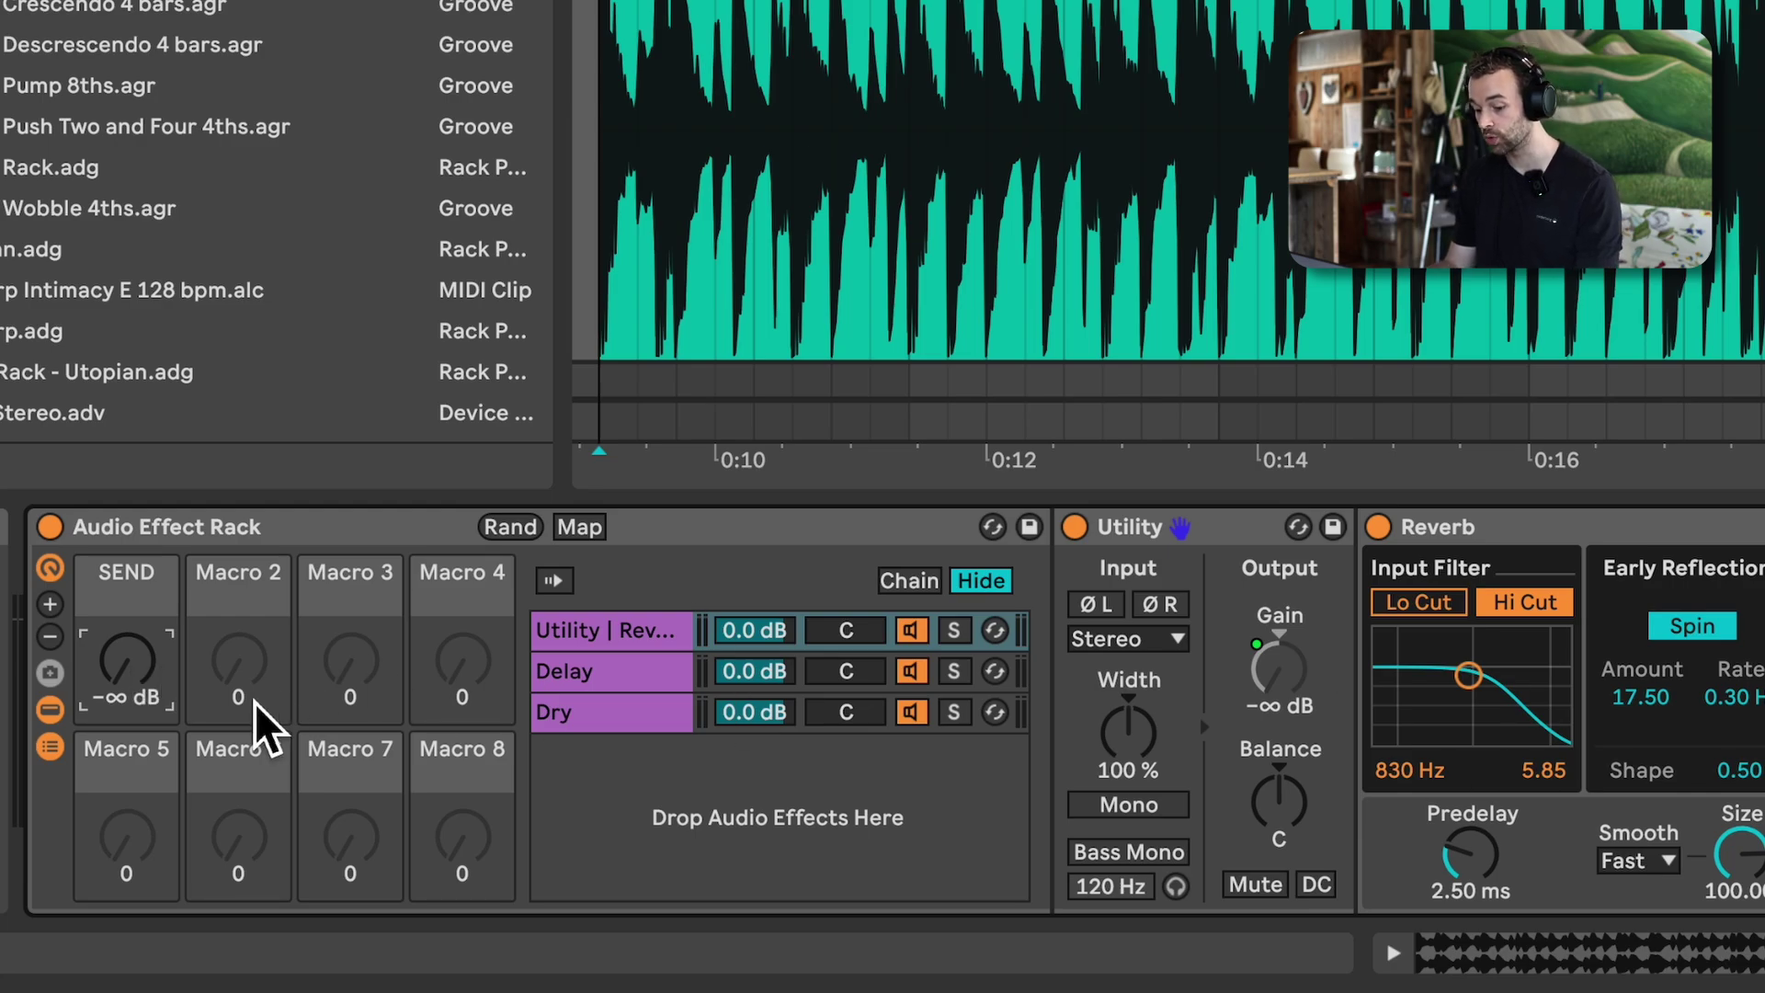
pyautogui.click(51, 639)
pyautogui.click(52, 639)
pyautogui.click(51, 639)
pyautogui.click(51, 639)
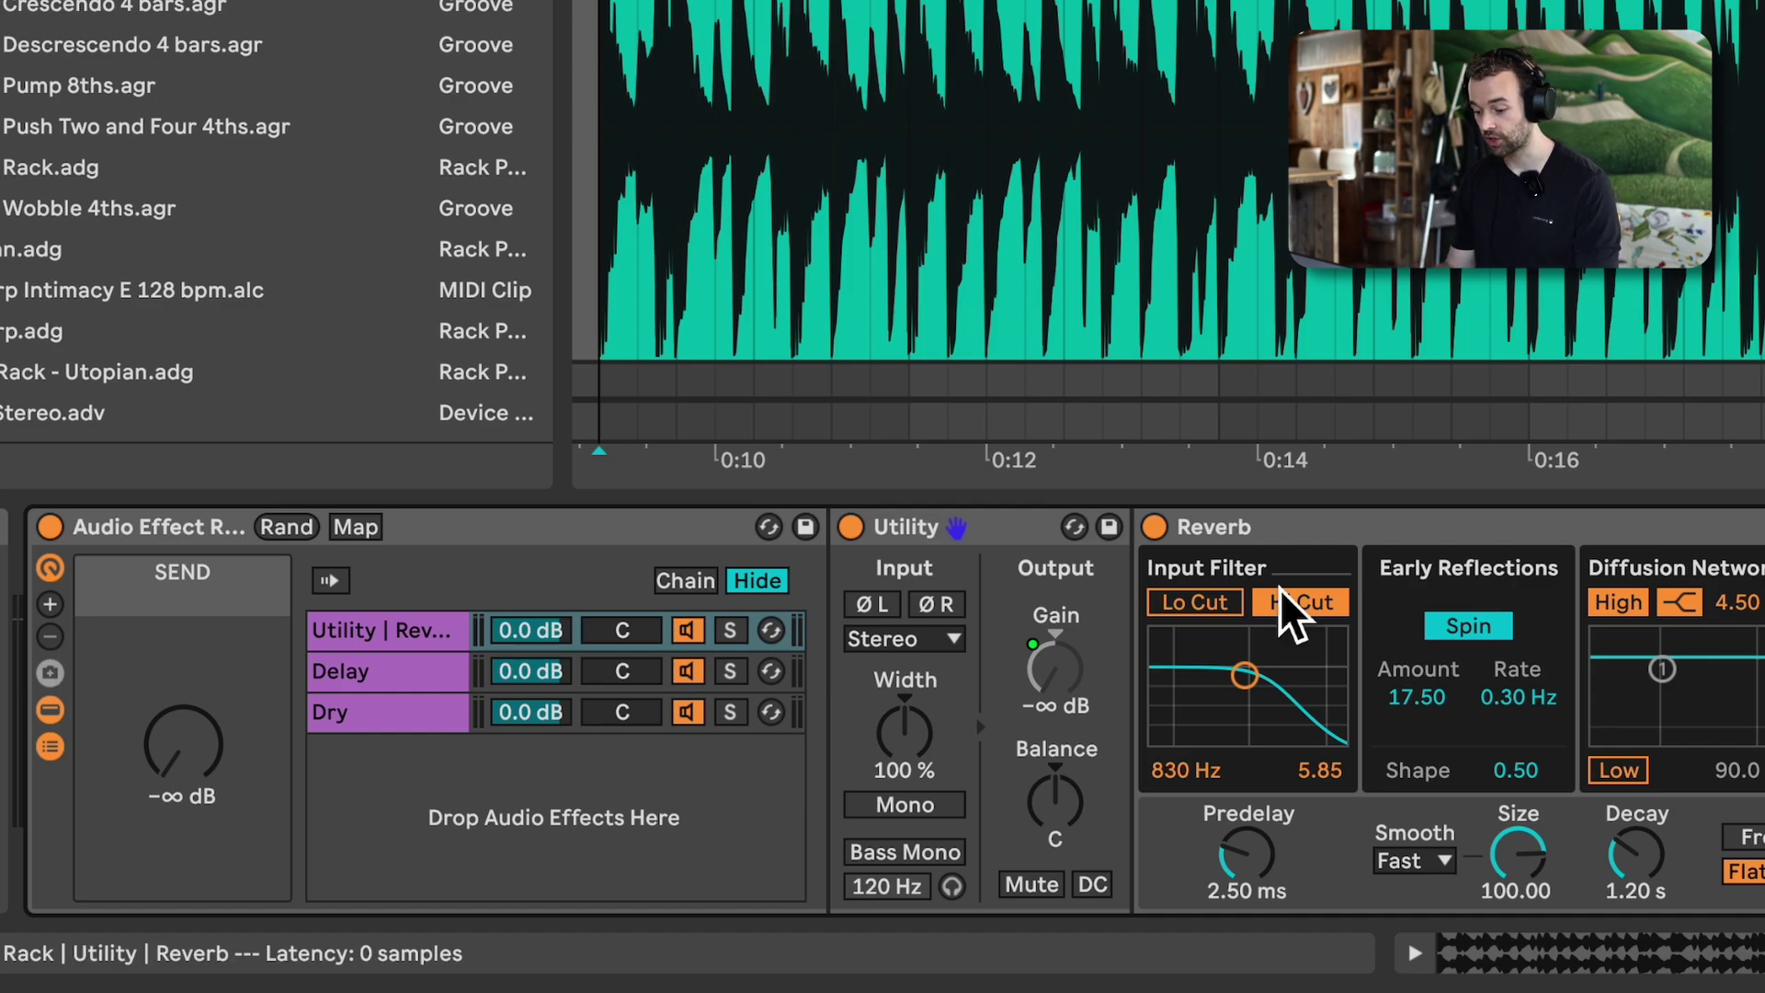
# Duplicate the Utility, test it with the SEND macro, then delete the duplicate
pyautogui.click(967, 533)
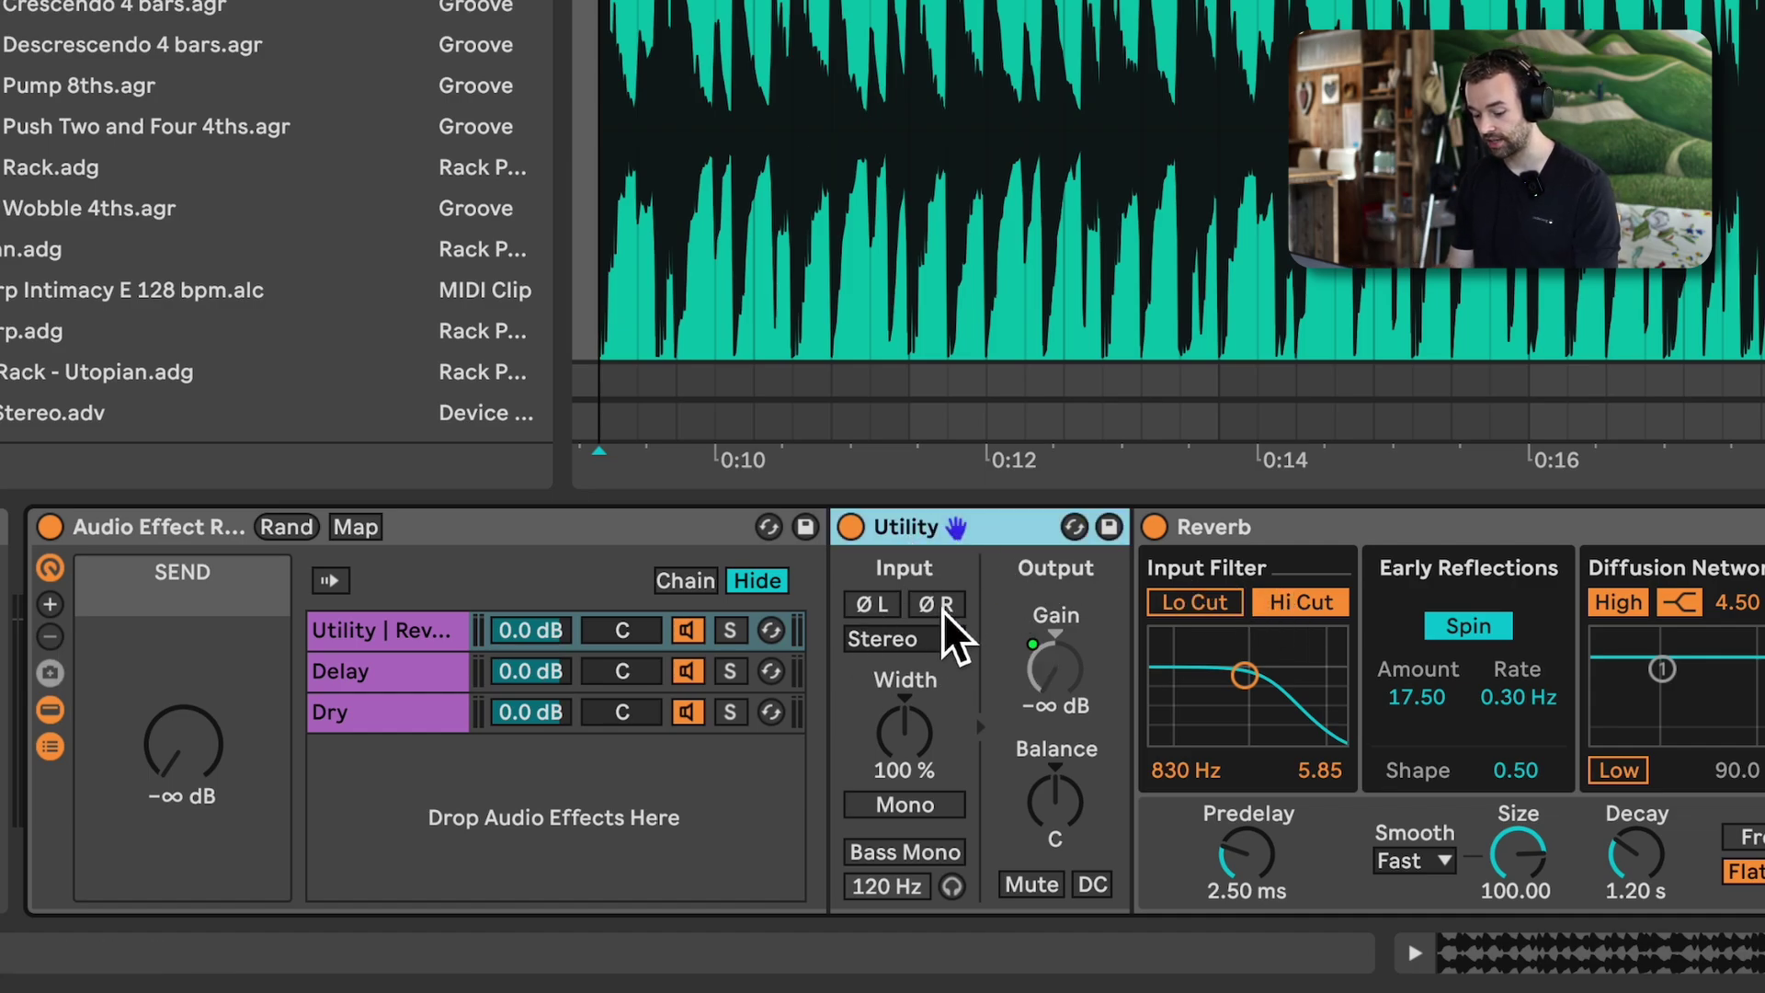
pyautogui.hotkey('ctrl', 'd')
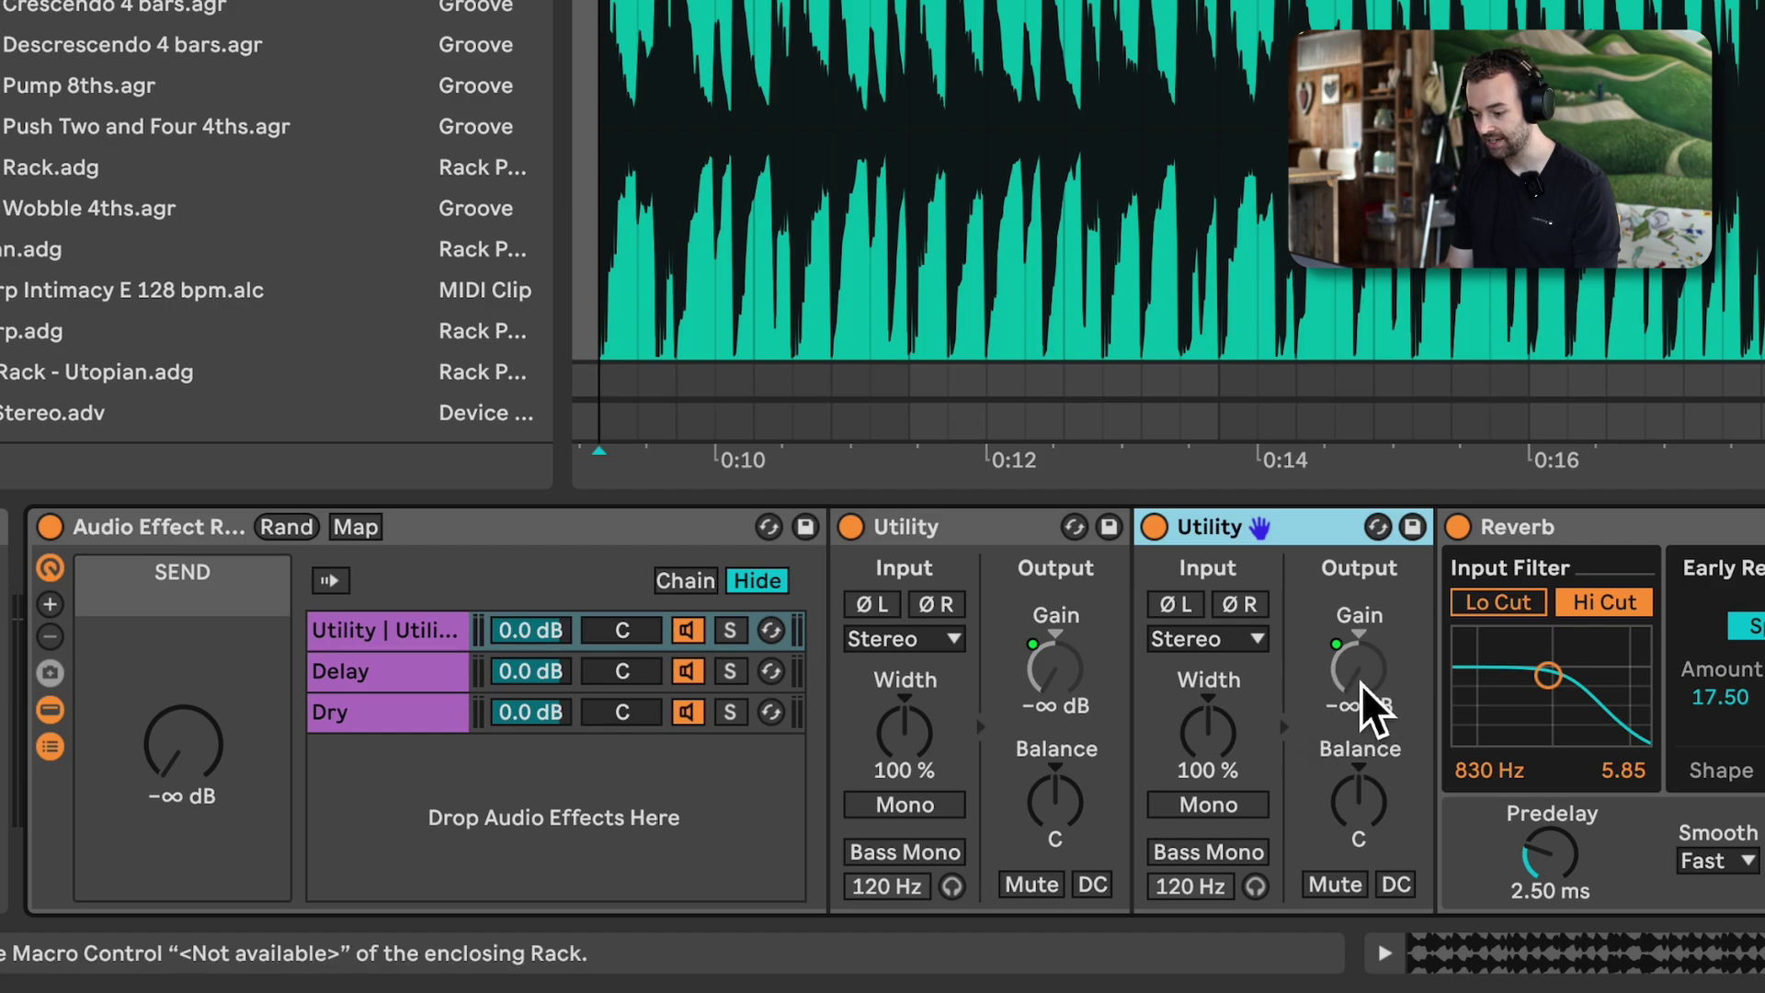
pyautogui.moveTo(193, 750)
pyautogui.mouseDown()
pyautogui.moveTo(193, 643)
pyautogui.moveTo(193, 750)
pyautogui.mouseUp()
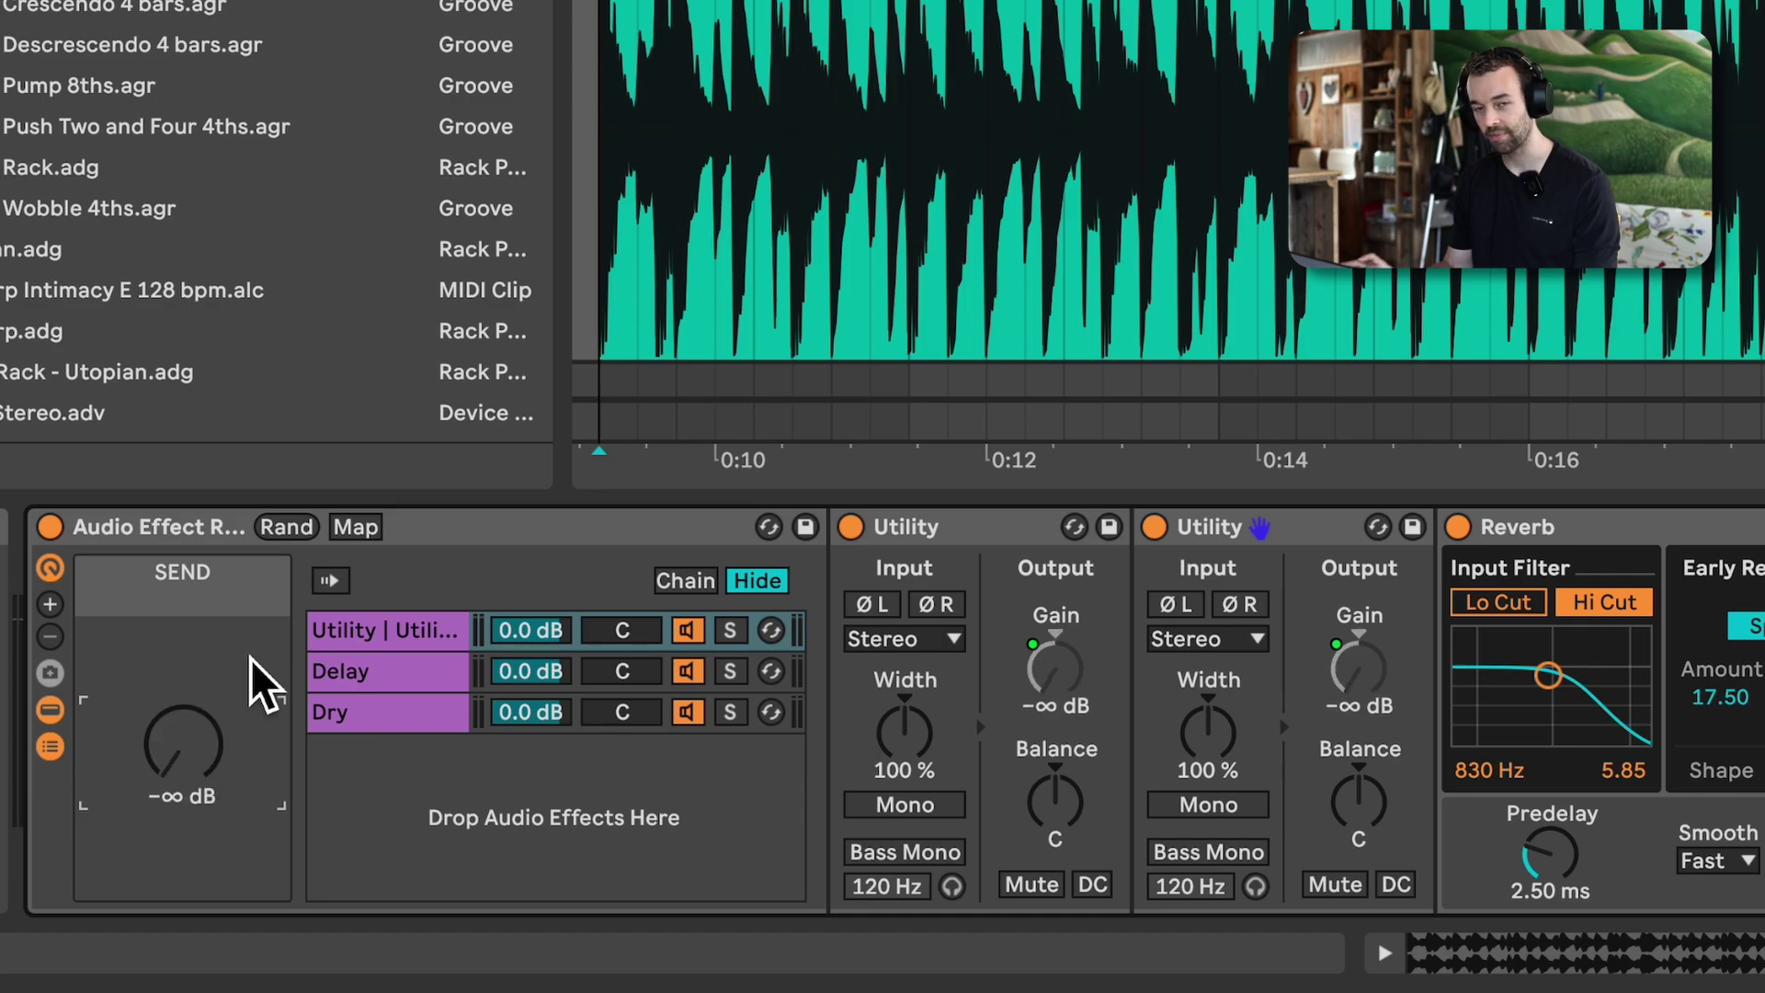
pyautogui.click(1324, 527)
pyautogui.press('Delete')
pyautogui.click(960, 528)
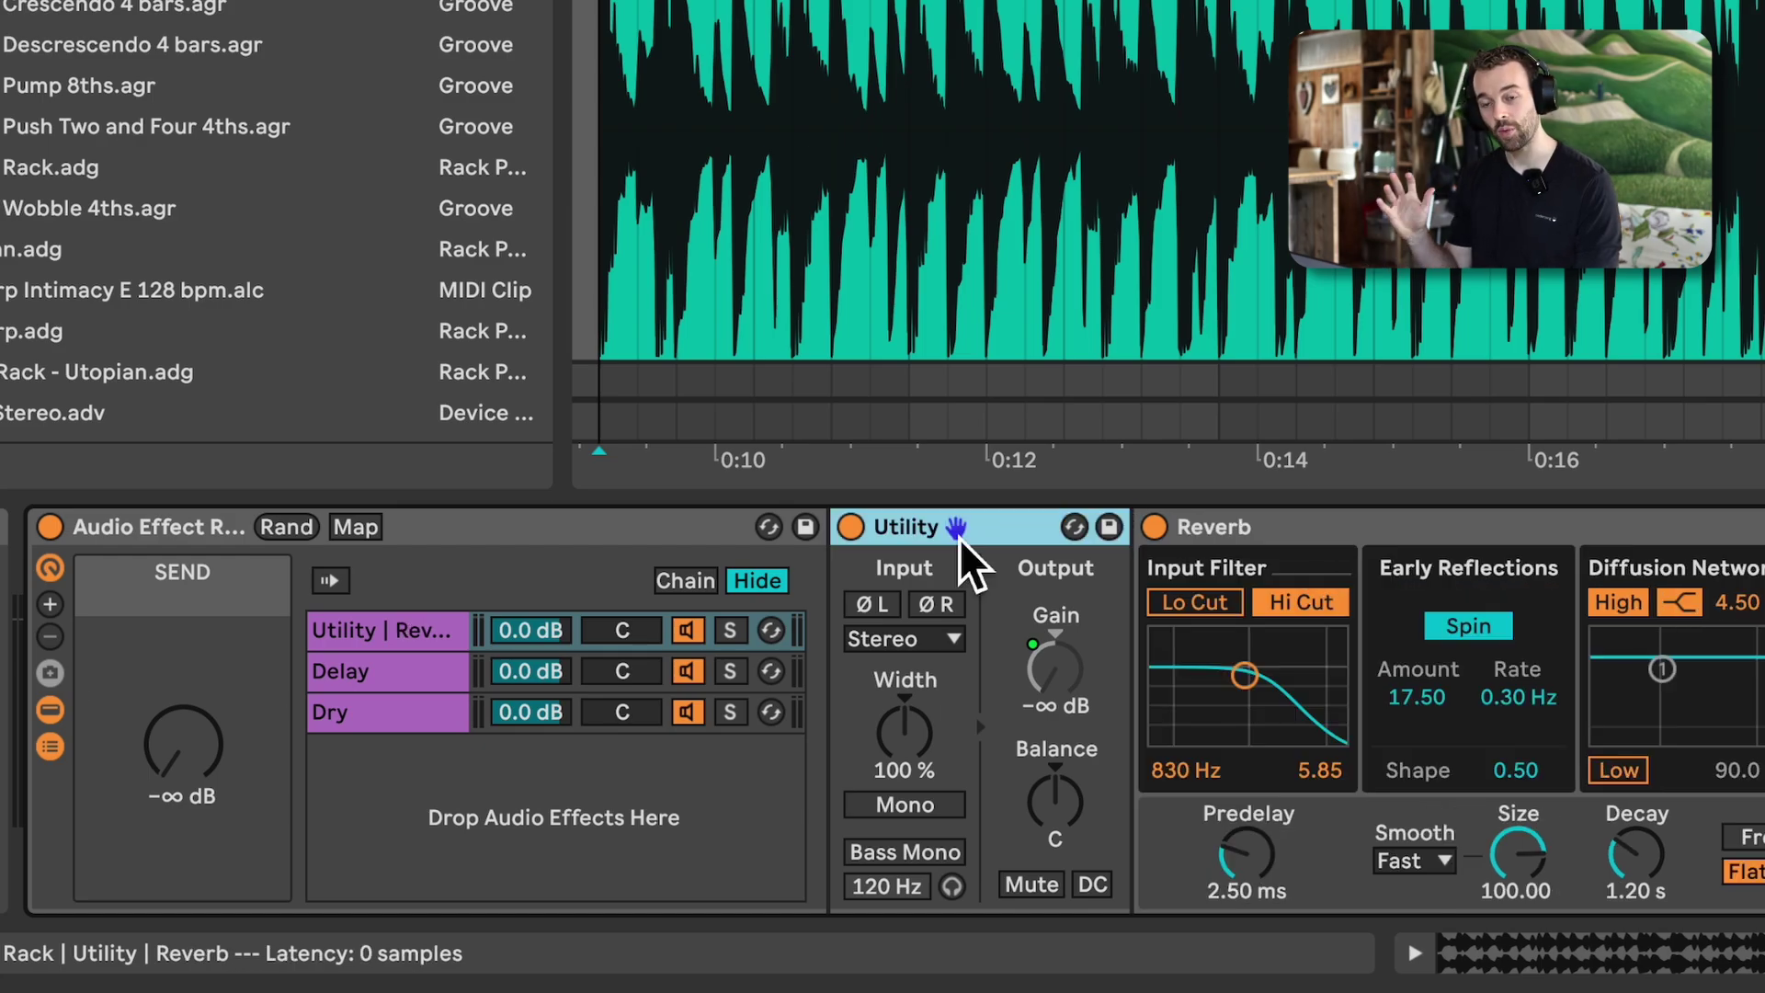
# Copy the reverb chain's Utility onto the Delay chain and check it follows the SEND macro
pyautogui.click(388, 677)
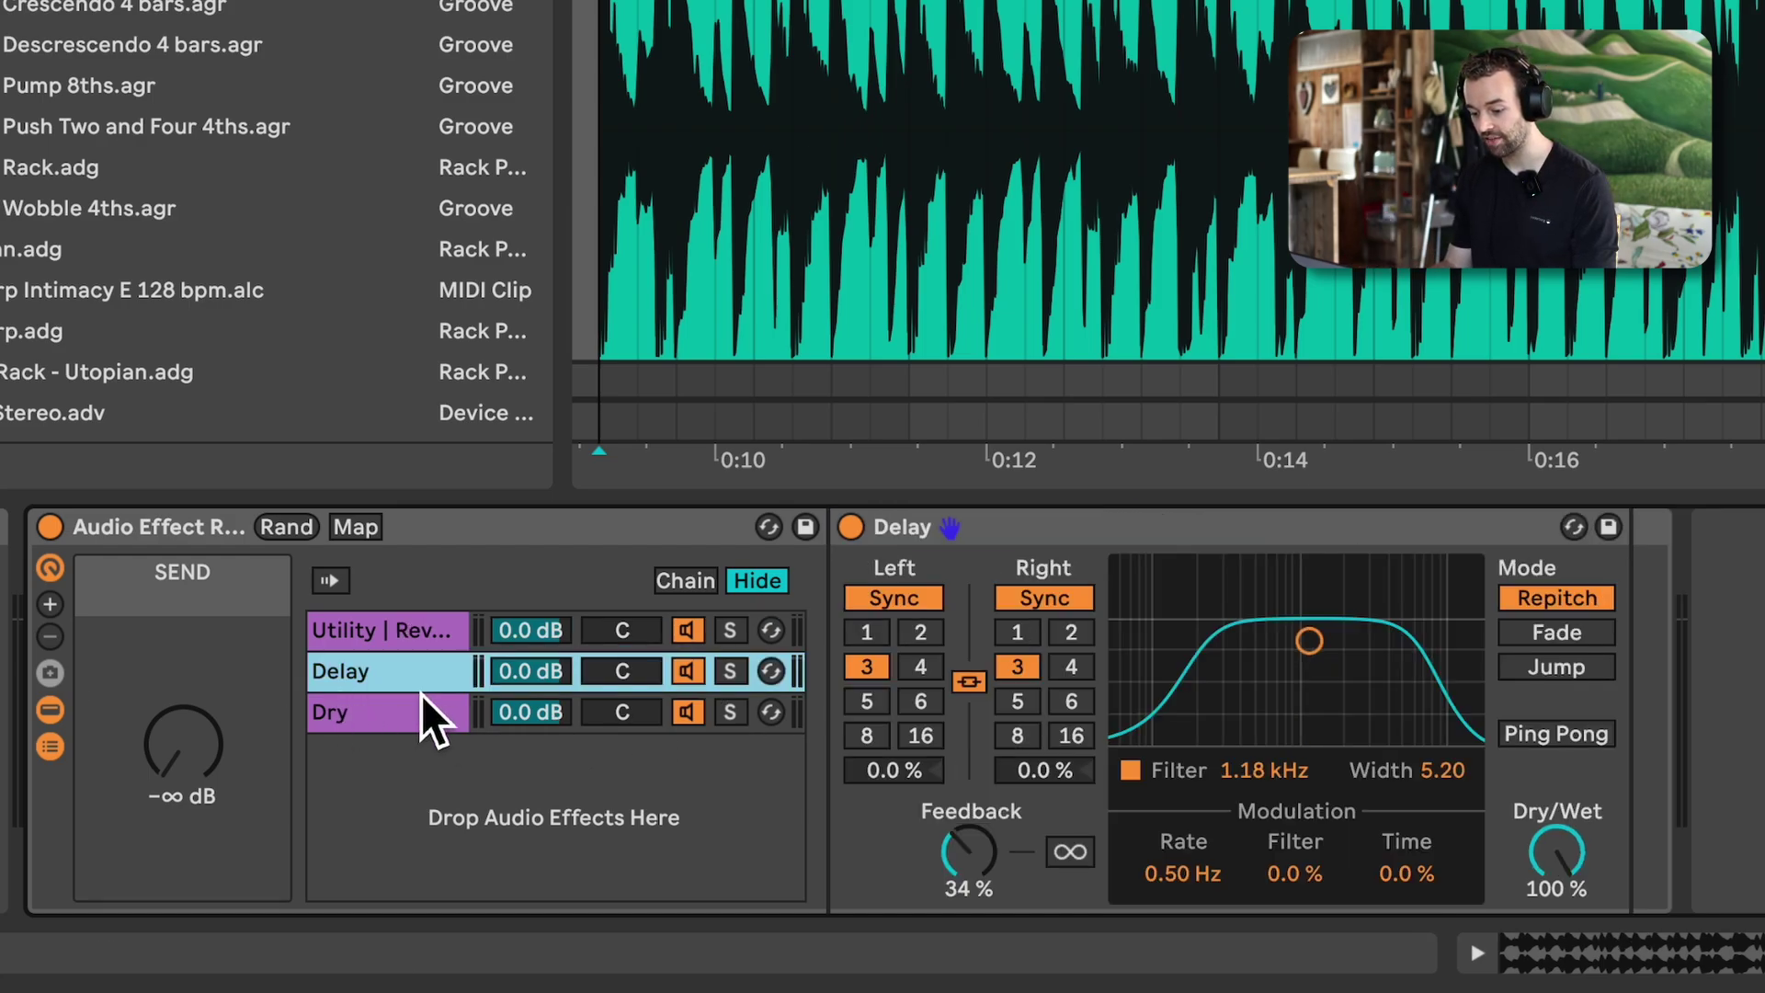
pyautogui.click(410, 633)
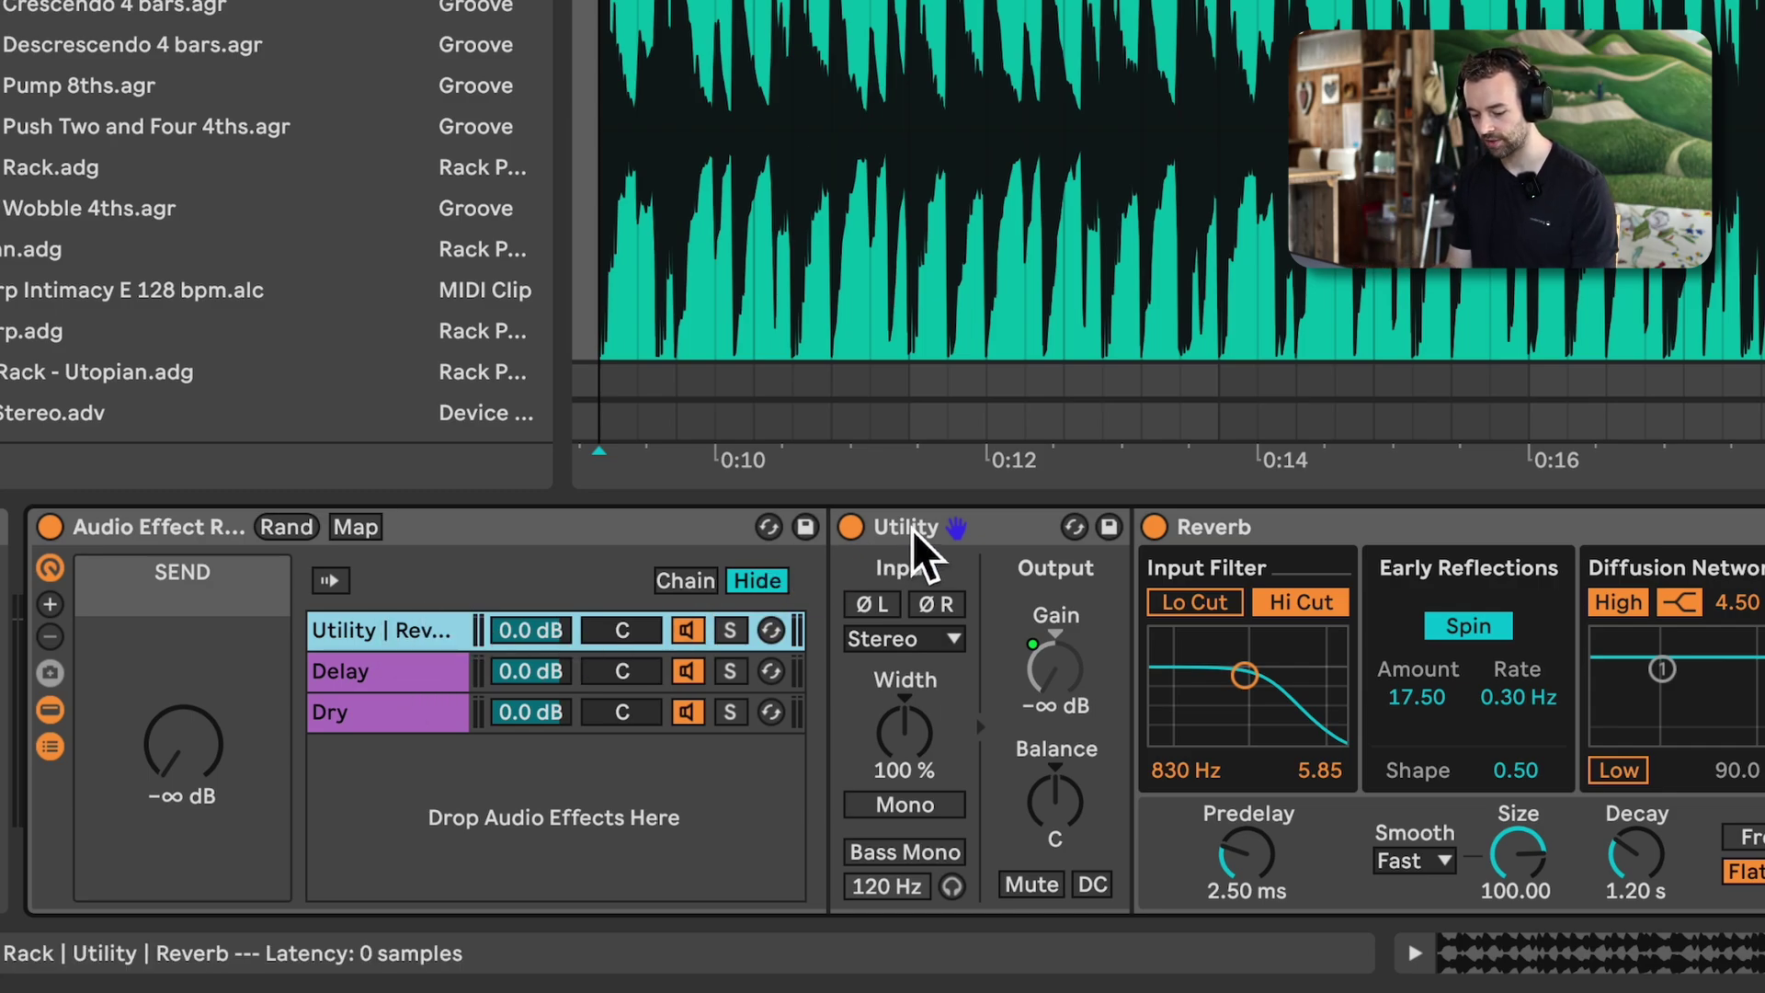
pyautogui.click(965, 538)
pyautogui.moveTo(965, 543); pyautogui.dragTo(851, 649)
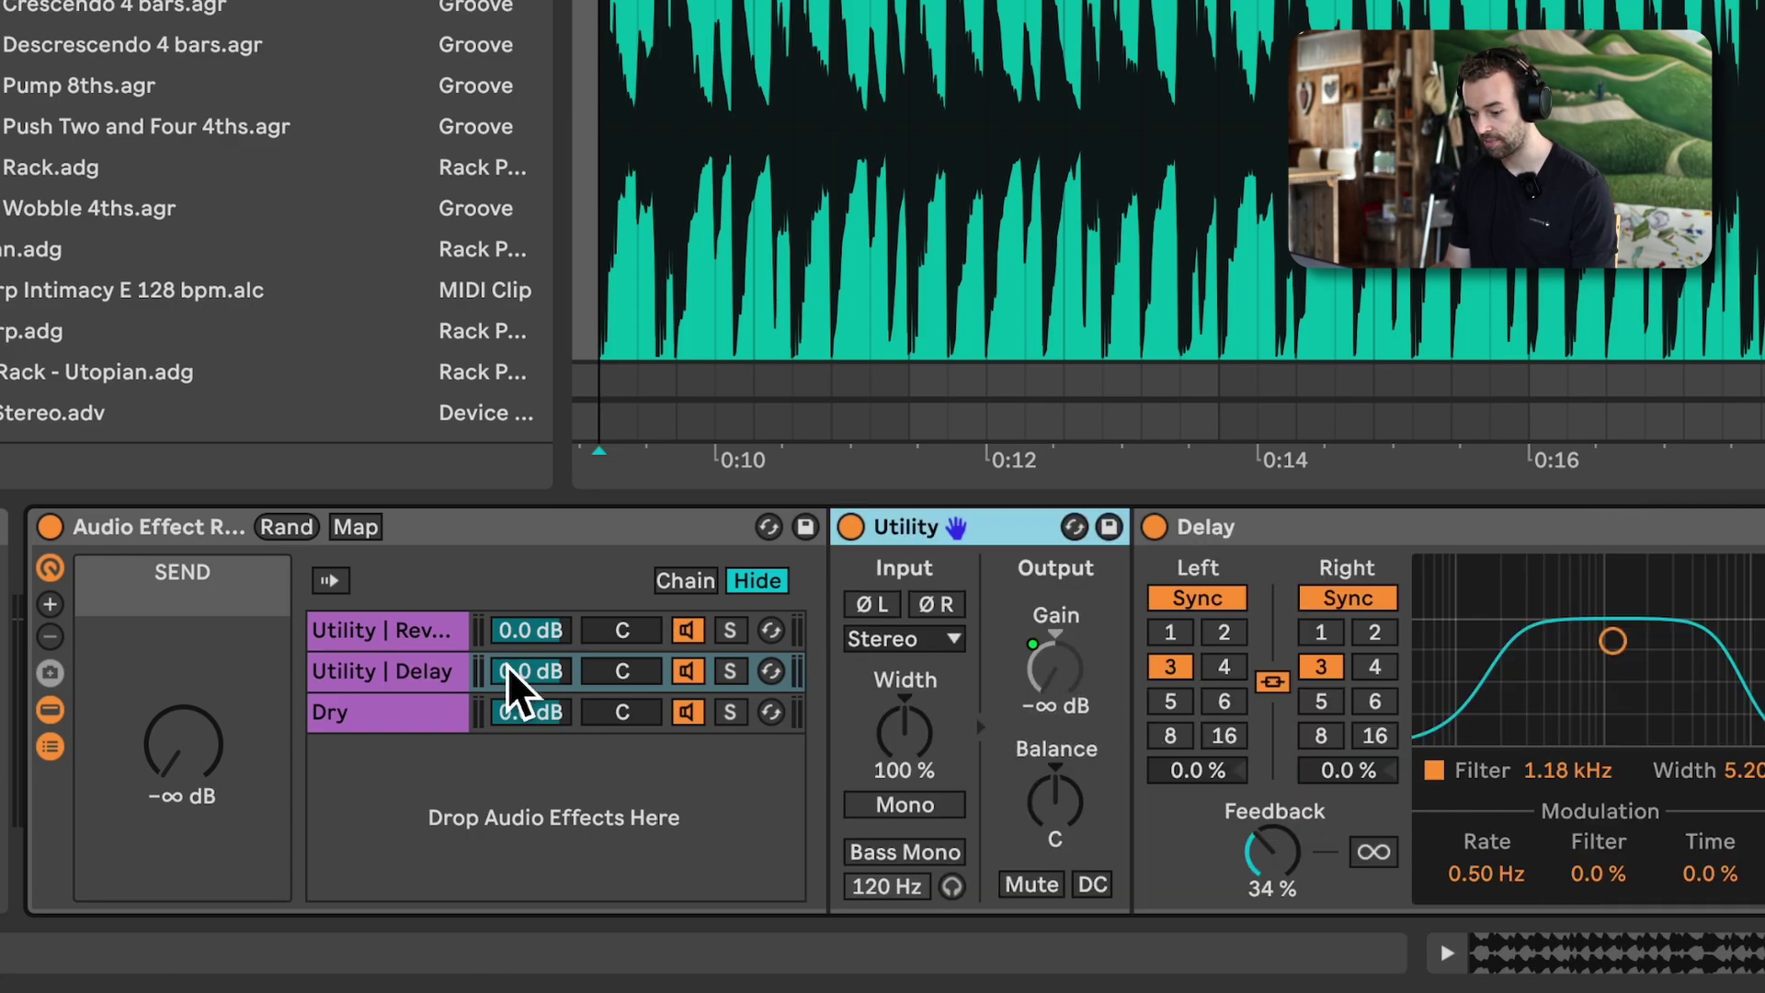
pyautogui.click(426, 643)
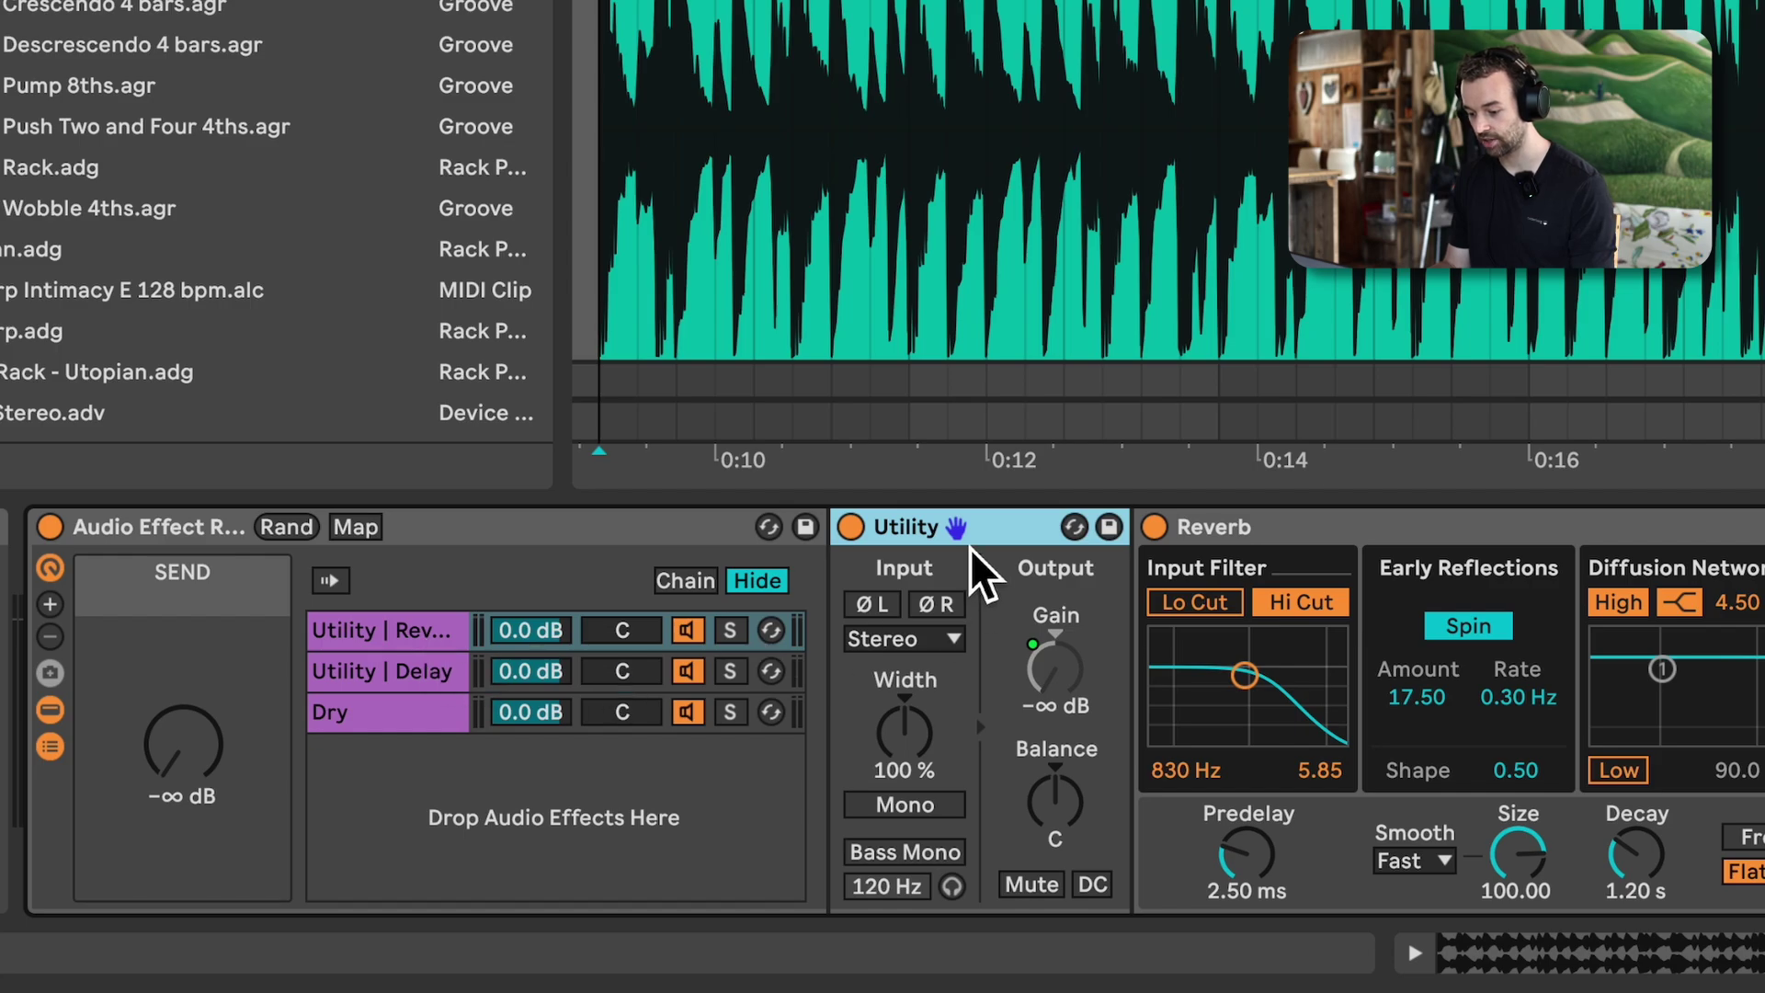
pyautogui.moveTo(169, 789); pyautogui.dragTo(169, 781)
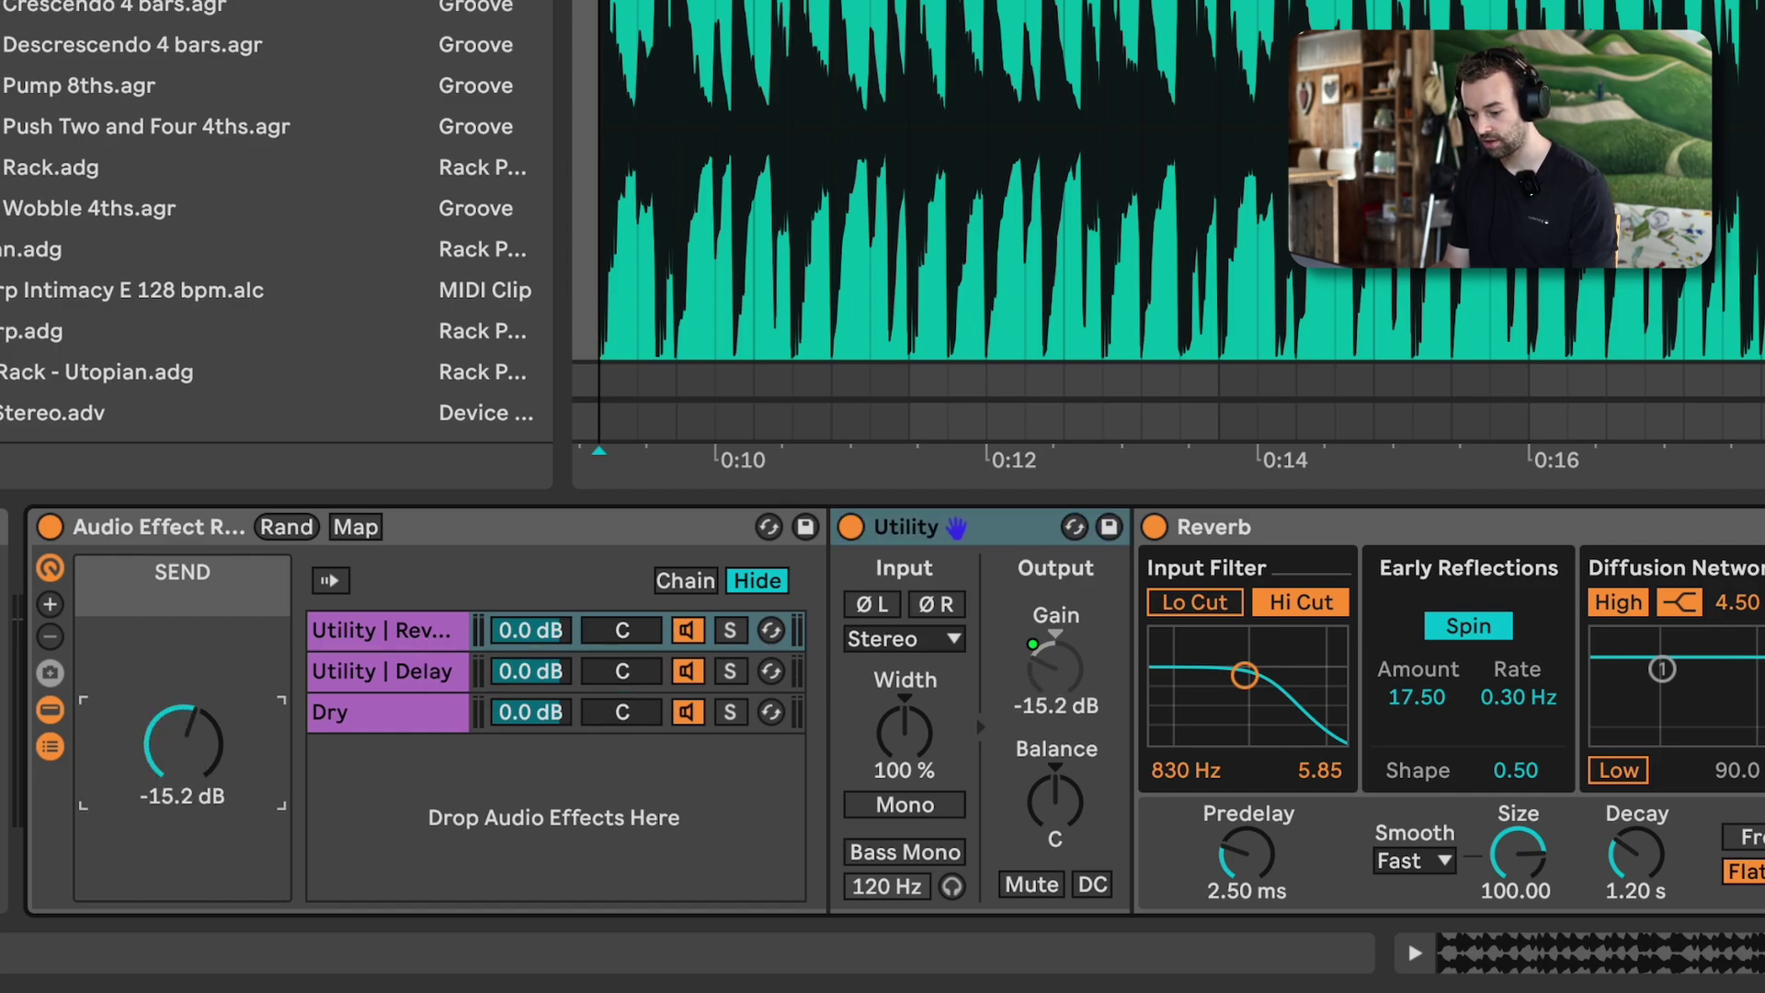
pyautogui.click(424, 681)
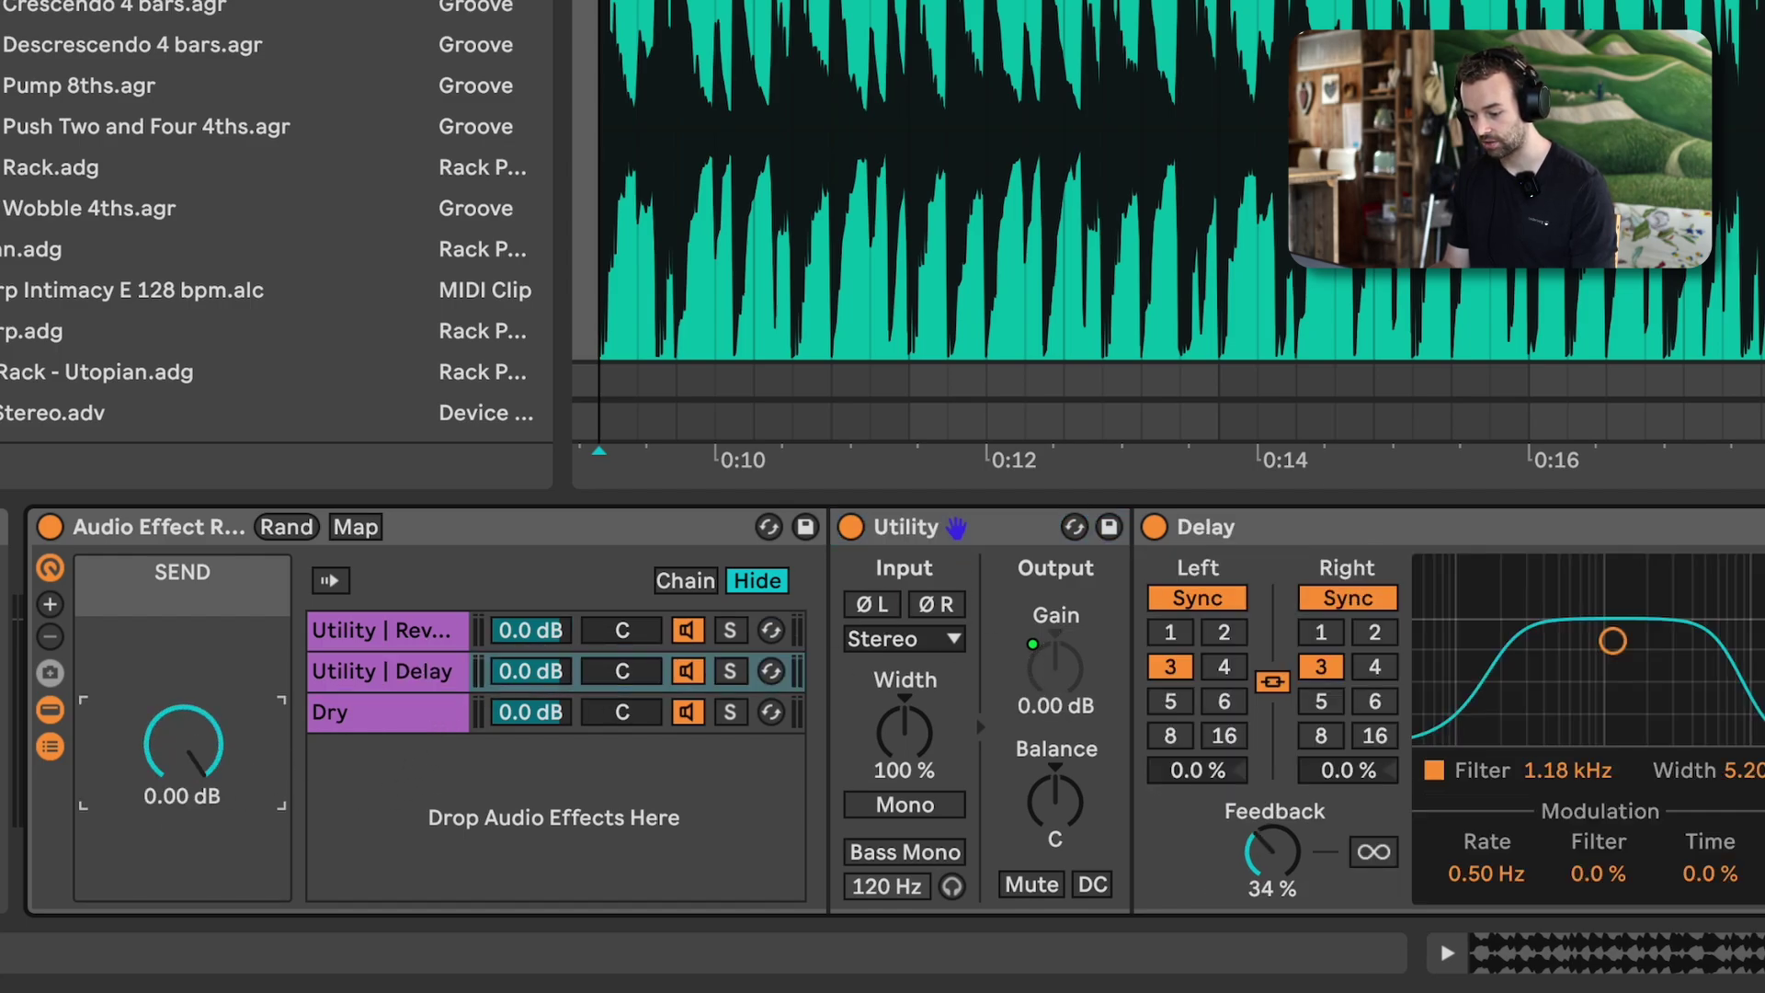
# Confirm the Delay Utility follows SEND, then play and raise SEND up from silence
pyautogui.click(412, 637)
pyautogui.click(371, 667)
pyautogui.moveTo(182, 743); pyautogui.dragTo(182, 763)
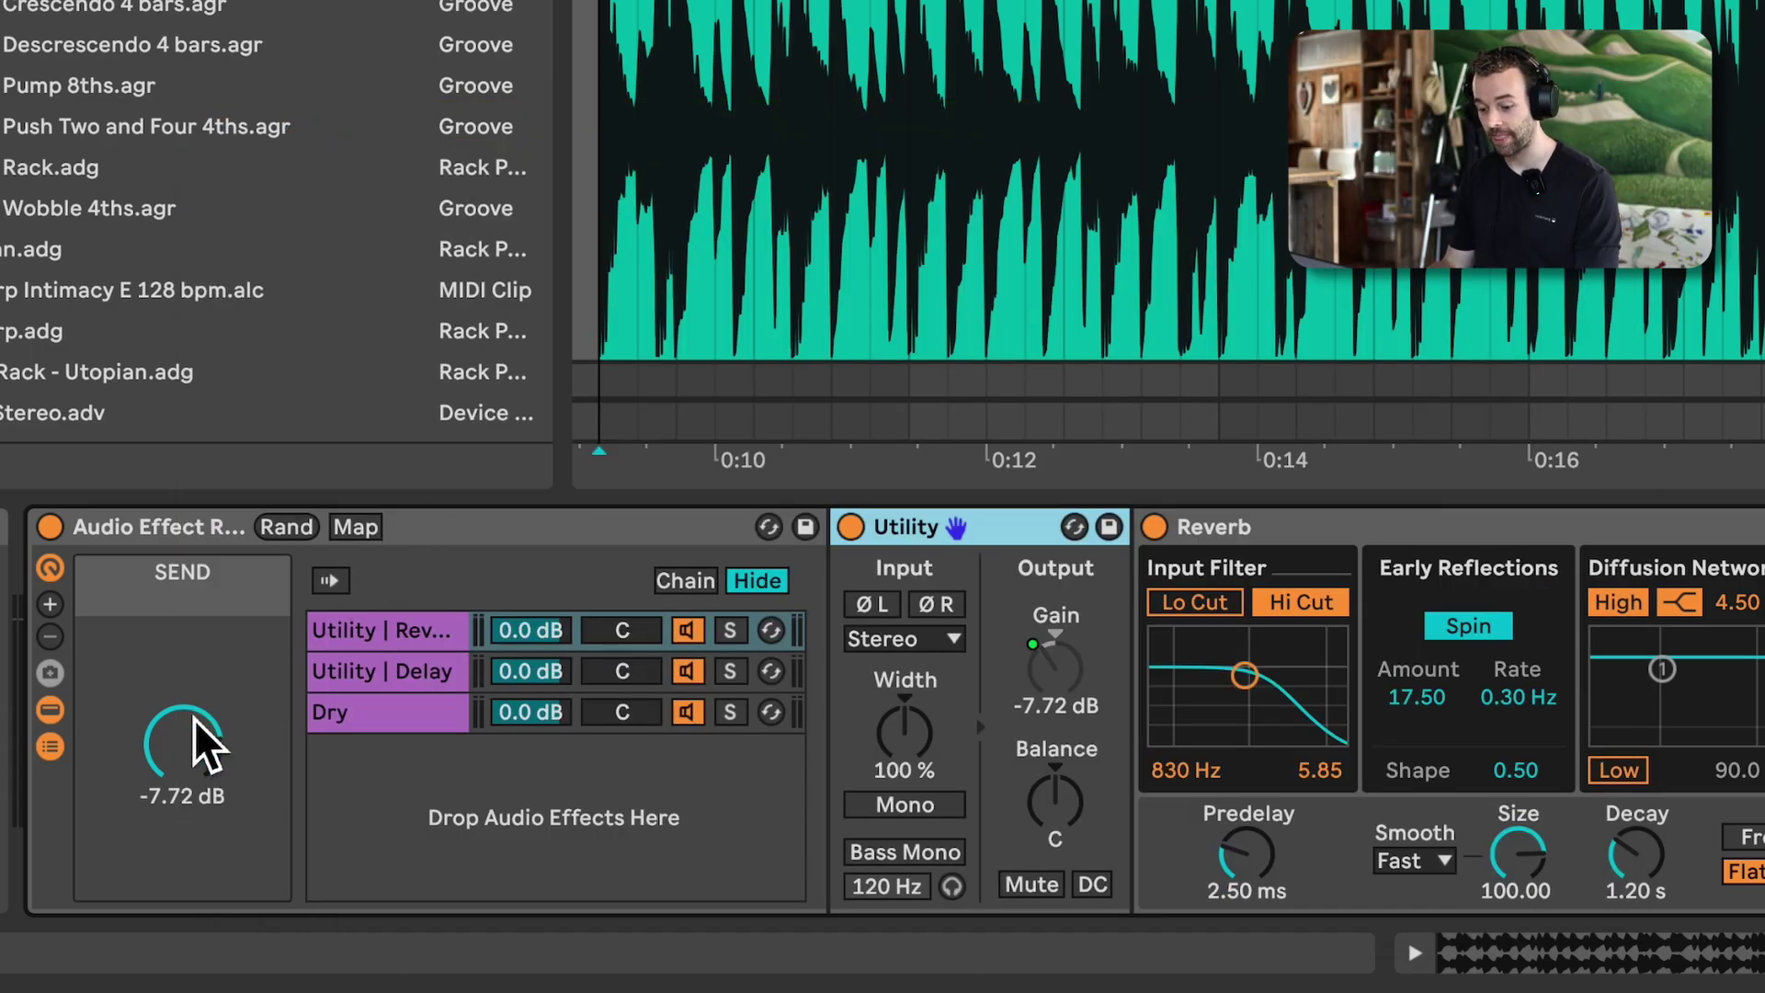
pyautogui.moveTo(196, 704); pyautogui.dragTo(197, 763)
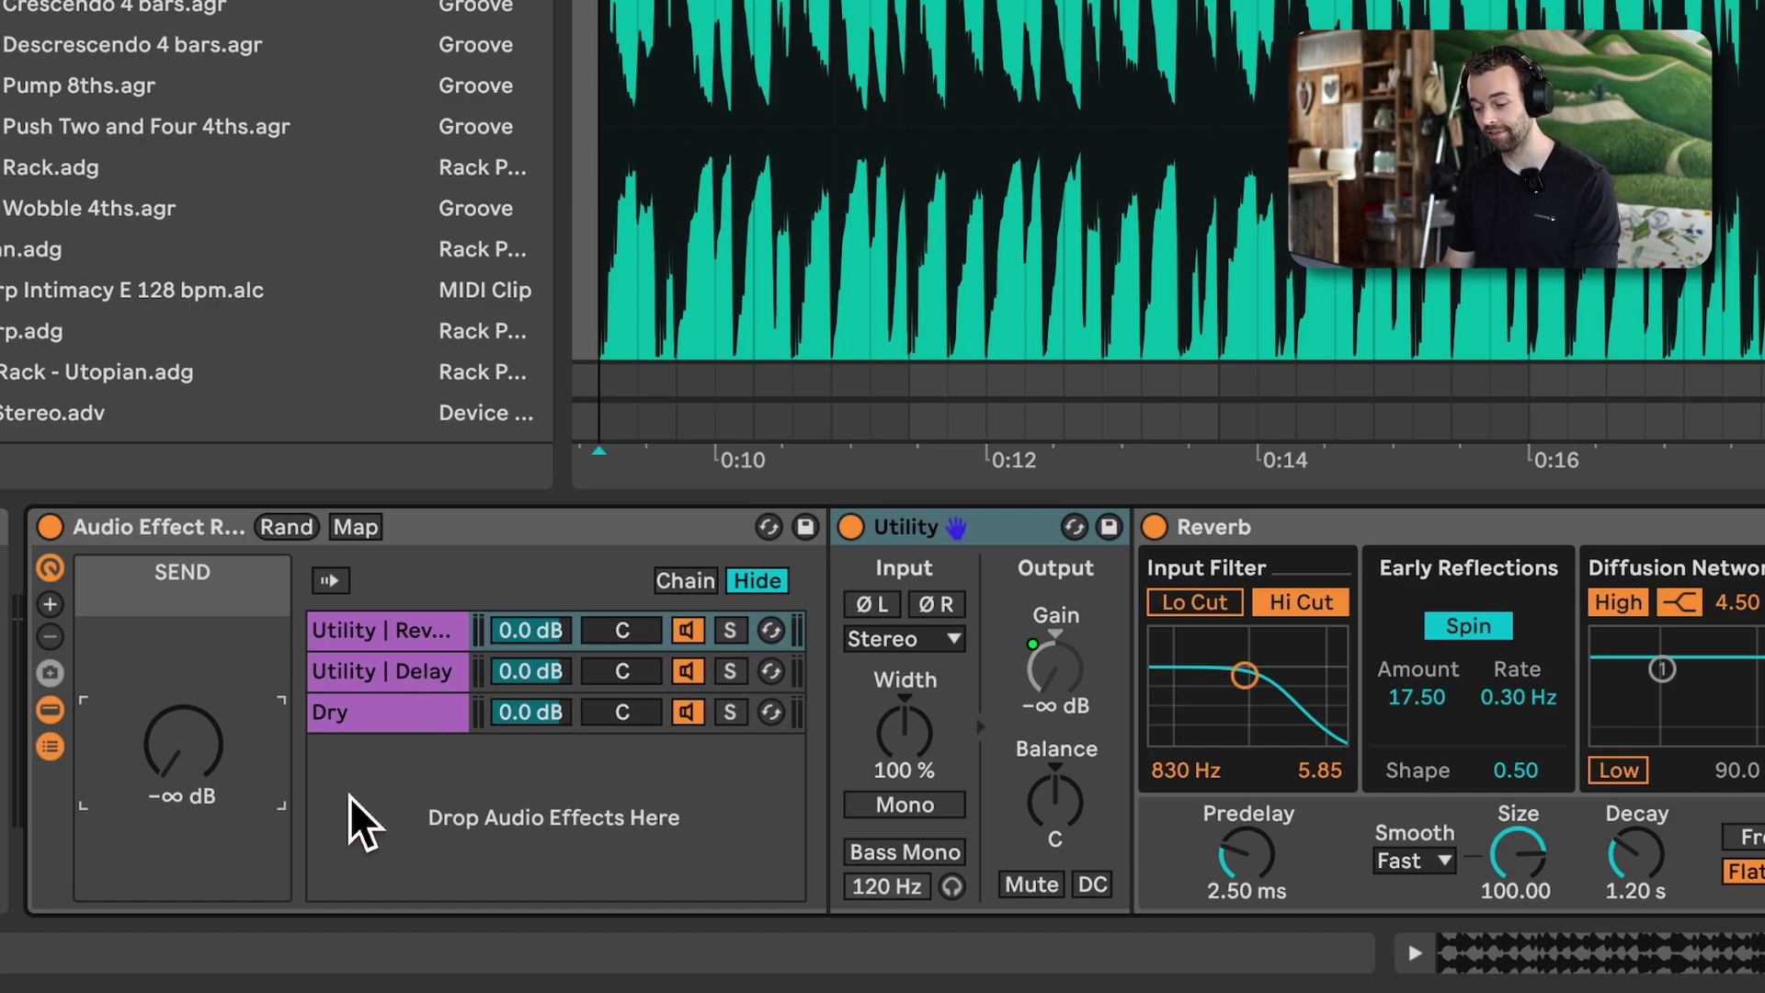
pyautogui.press('space')
pyautogui.moveTo(196, 776); pyautogui.dragTo(197, 697)
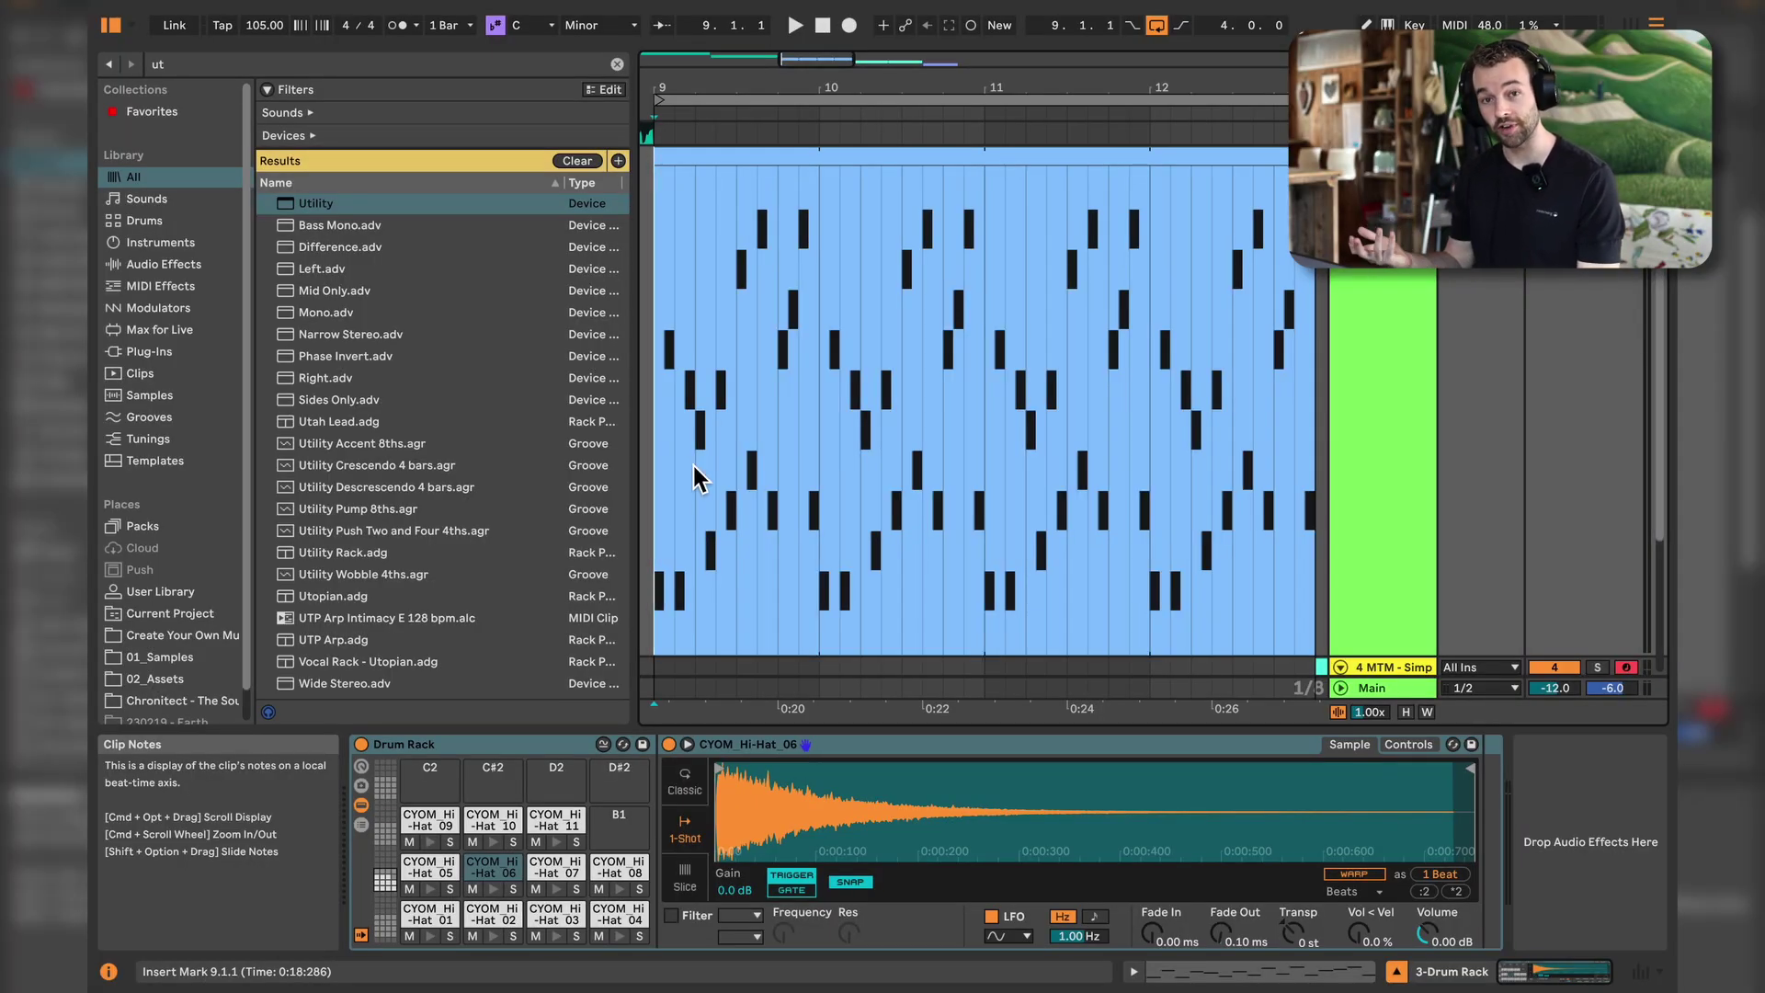
# Select the CYOM_Hi-Hat_06 sampler and play, then stop, the hi-hat clip
pyautogui.click(749, 752)
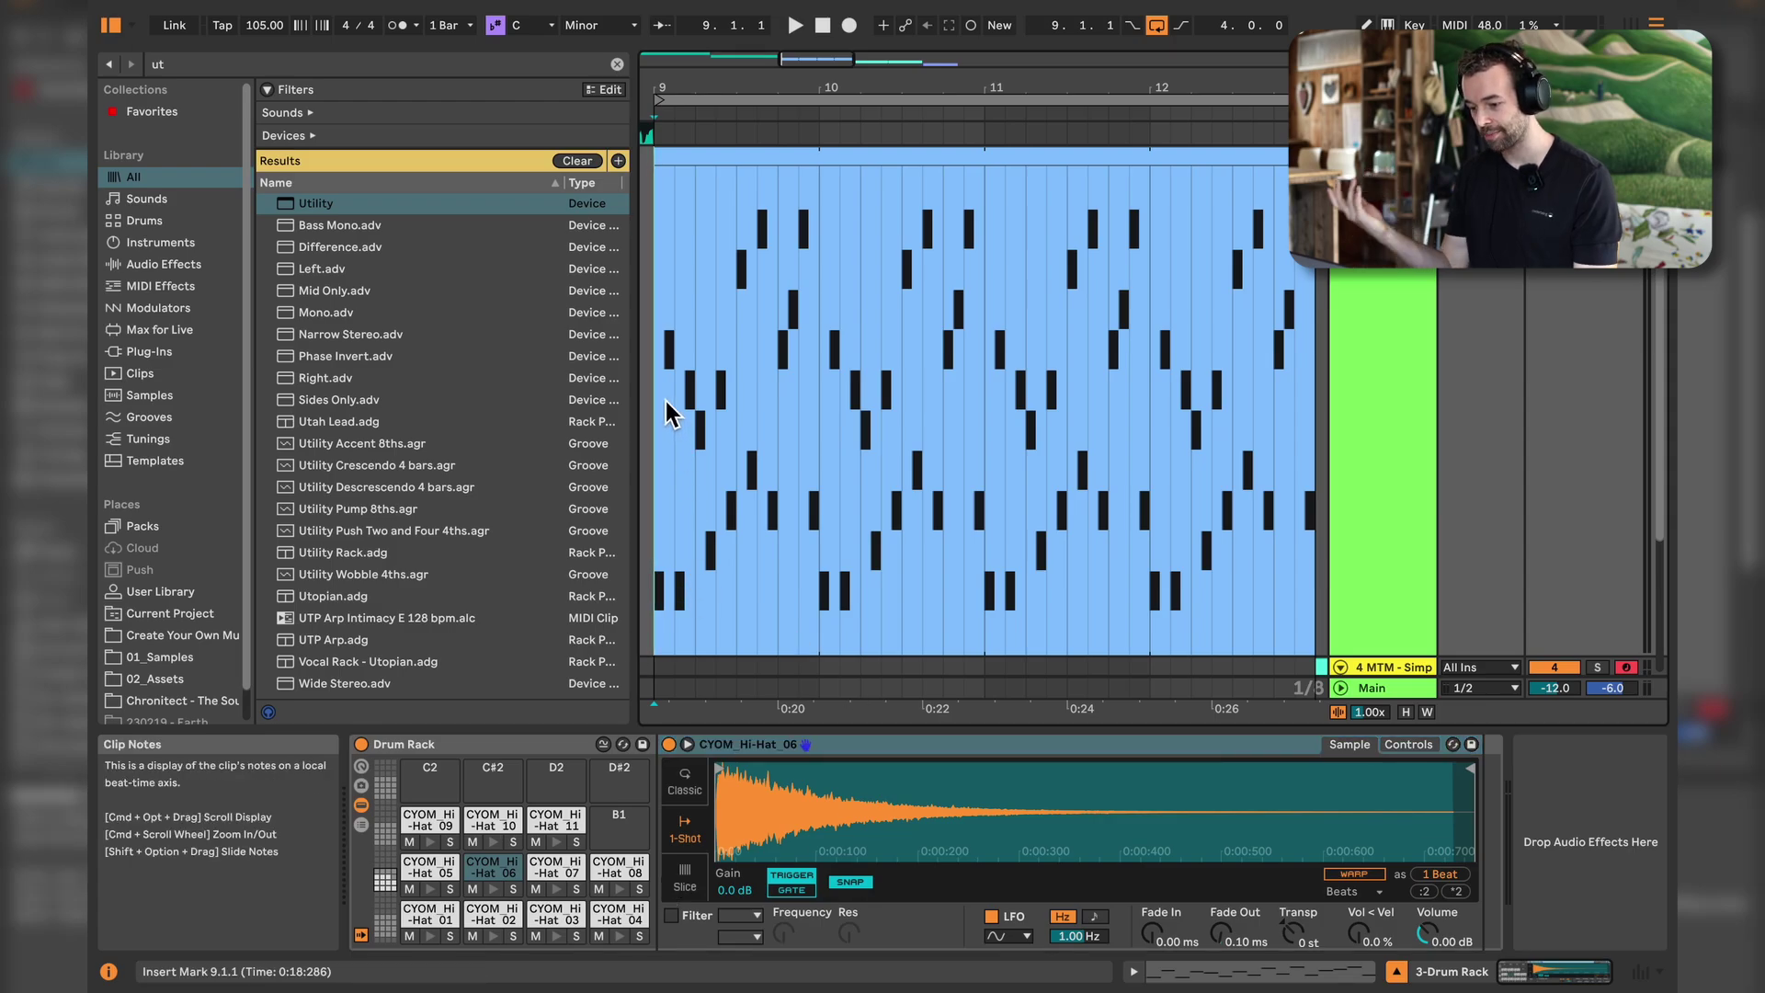
pyautogui.press('space')
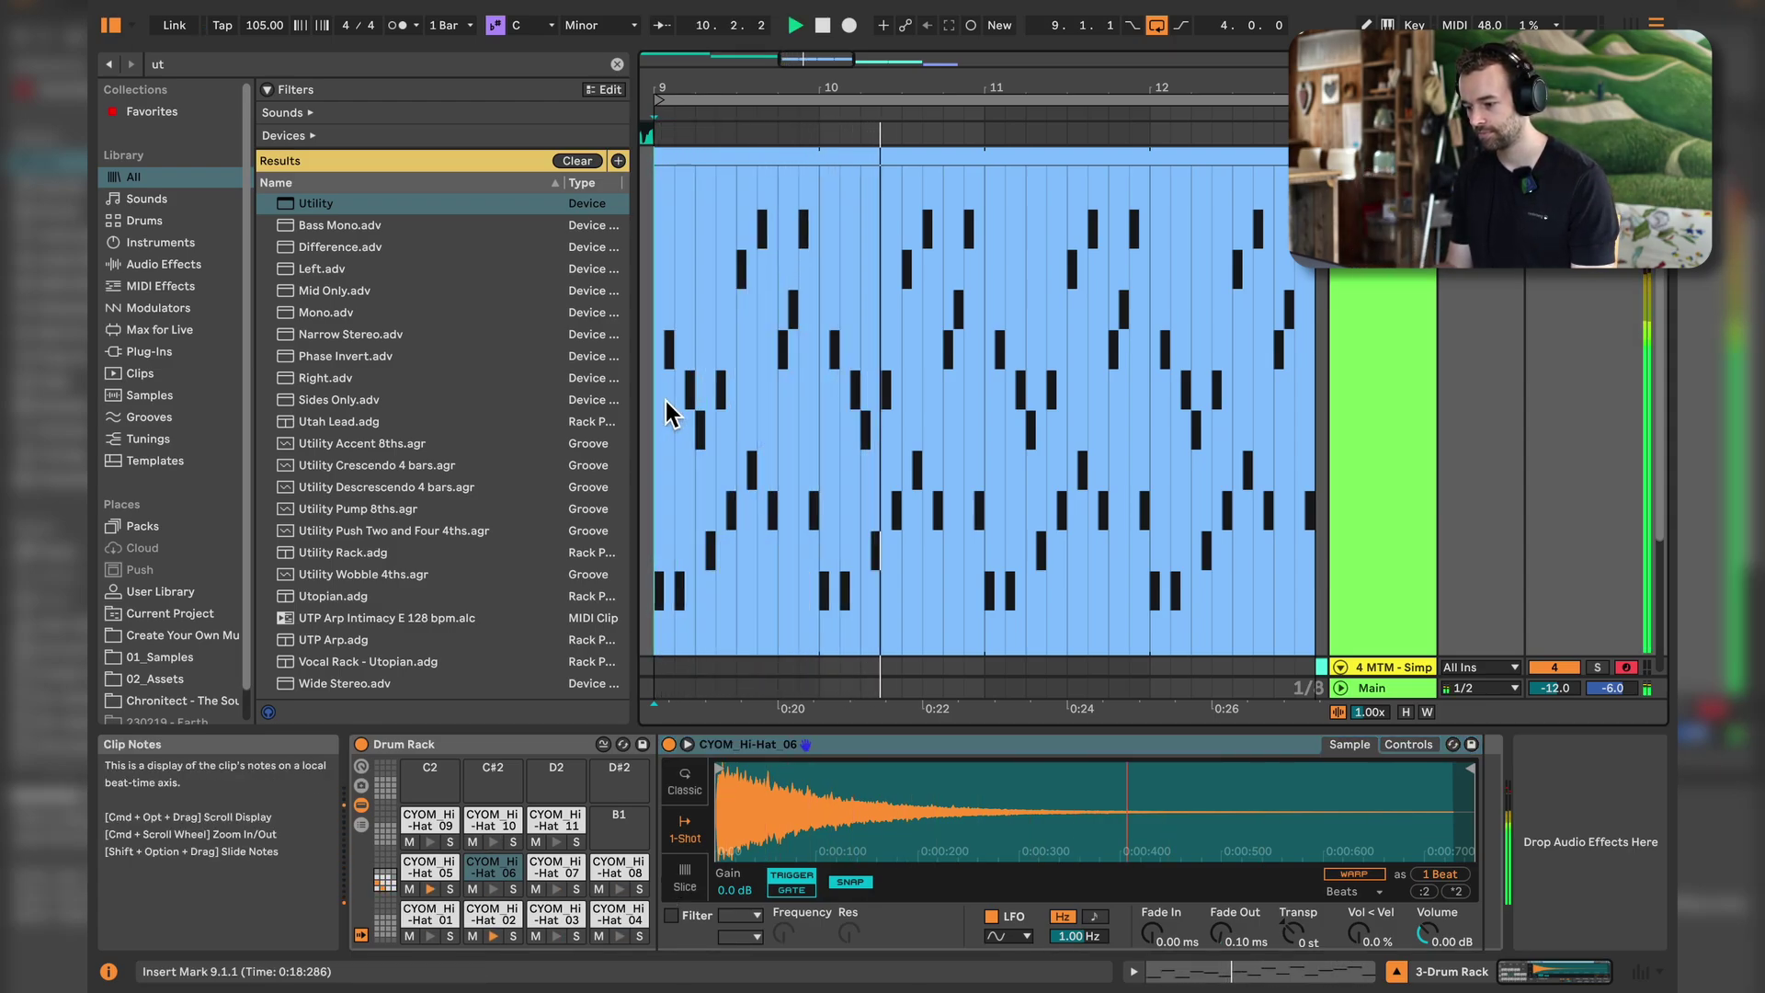
pyautogui.press('space')
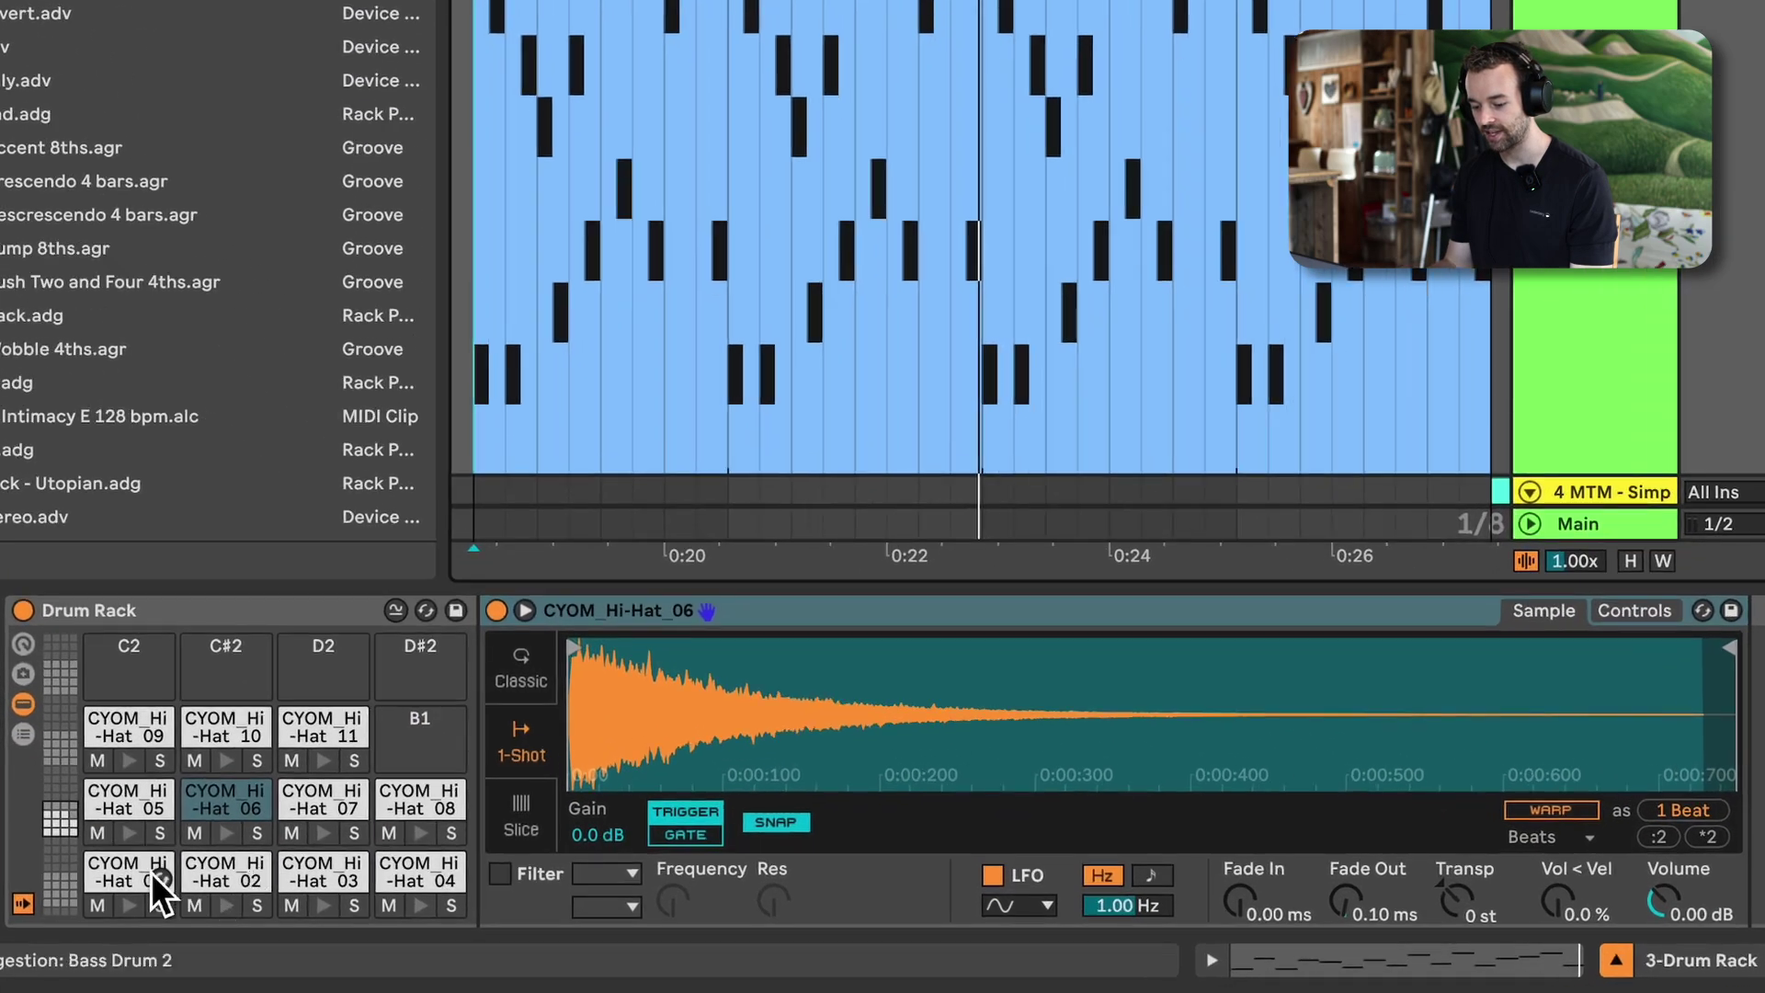
# Preview the Hi-Hat 01 through 11 pads in the Drum Rack
pyautogui.click(157, 869)
pyautogui.click(213, 868)
pyautogui.click(363, 878)
pyautogui.click(457, 878)
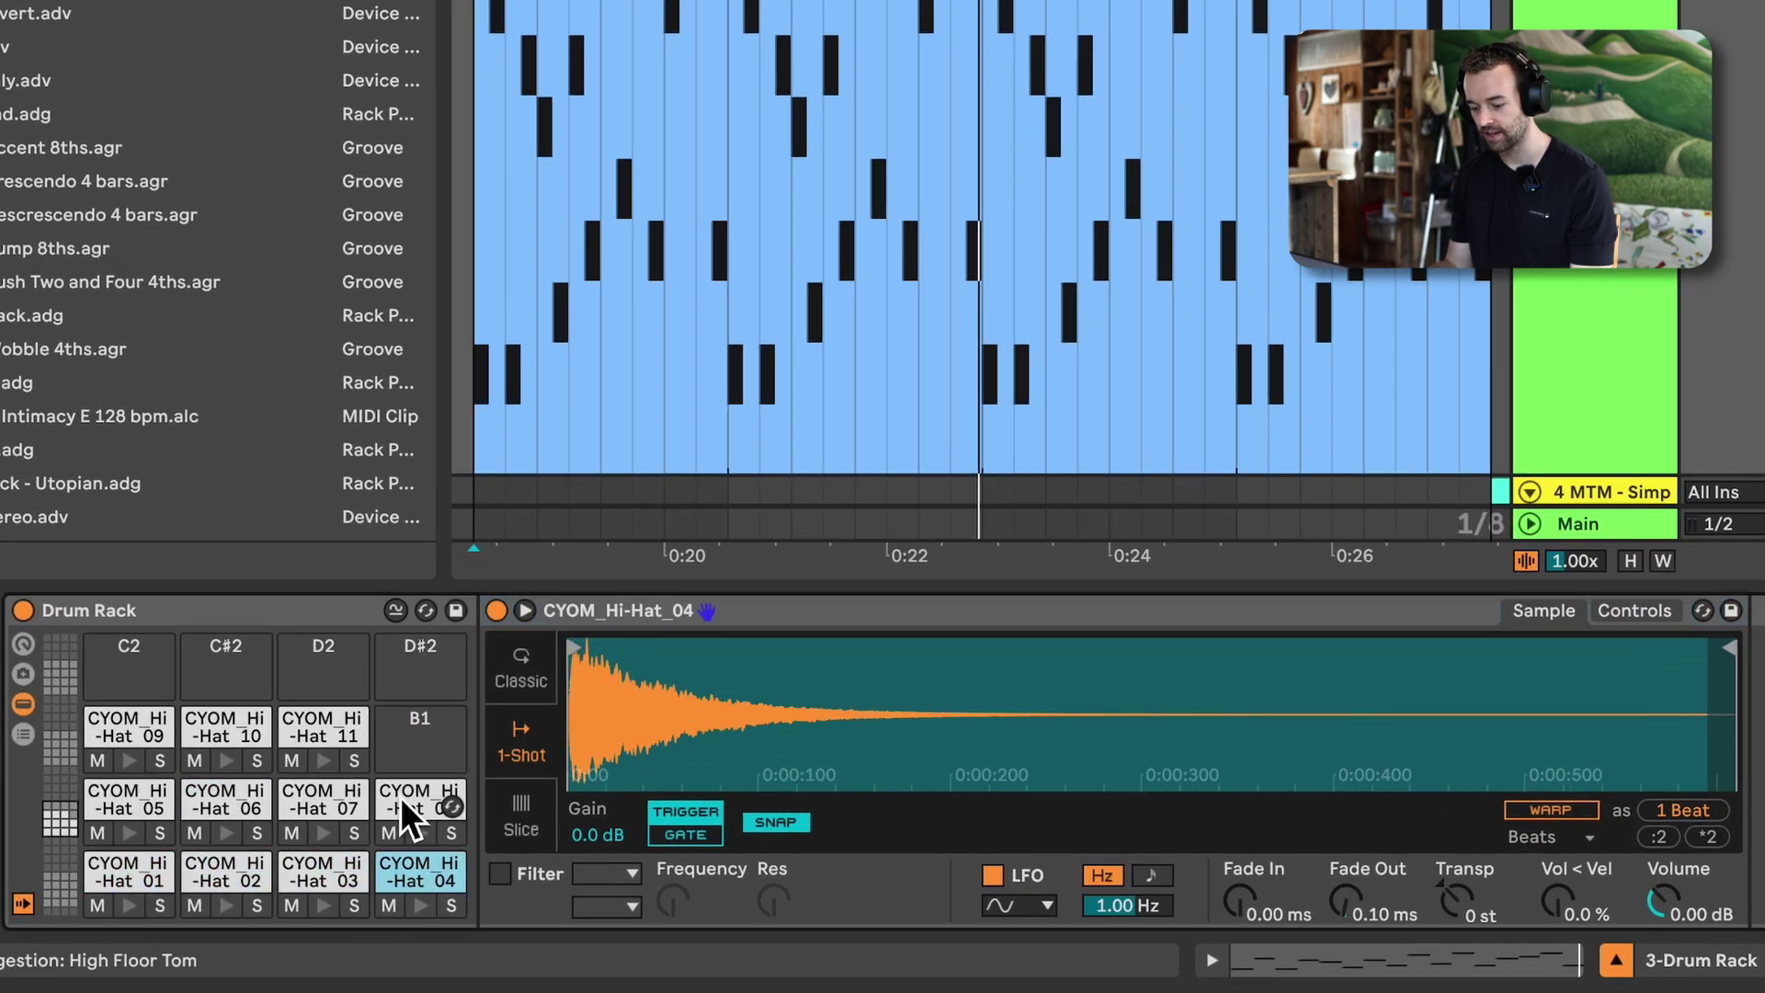
pyautogui.click(401, 797)
pyautogui.click(309, 795)
pyautogui.click(230, 798)
pyautogui.click(142, 798)
pyautogui.click(134, 726)
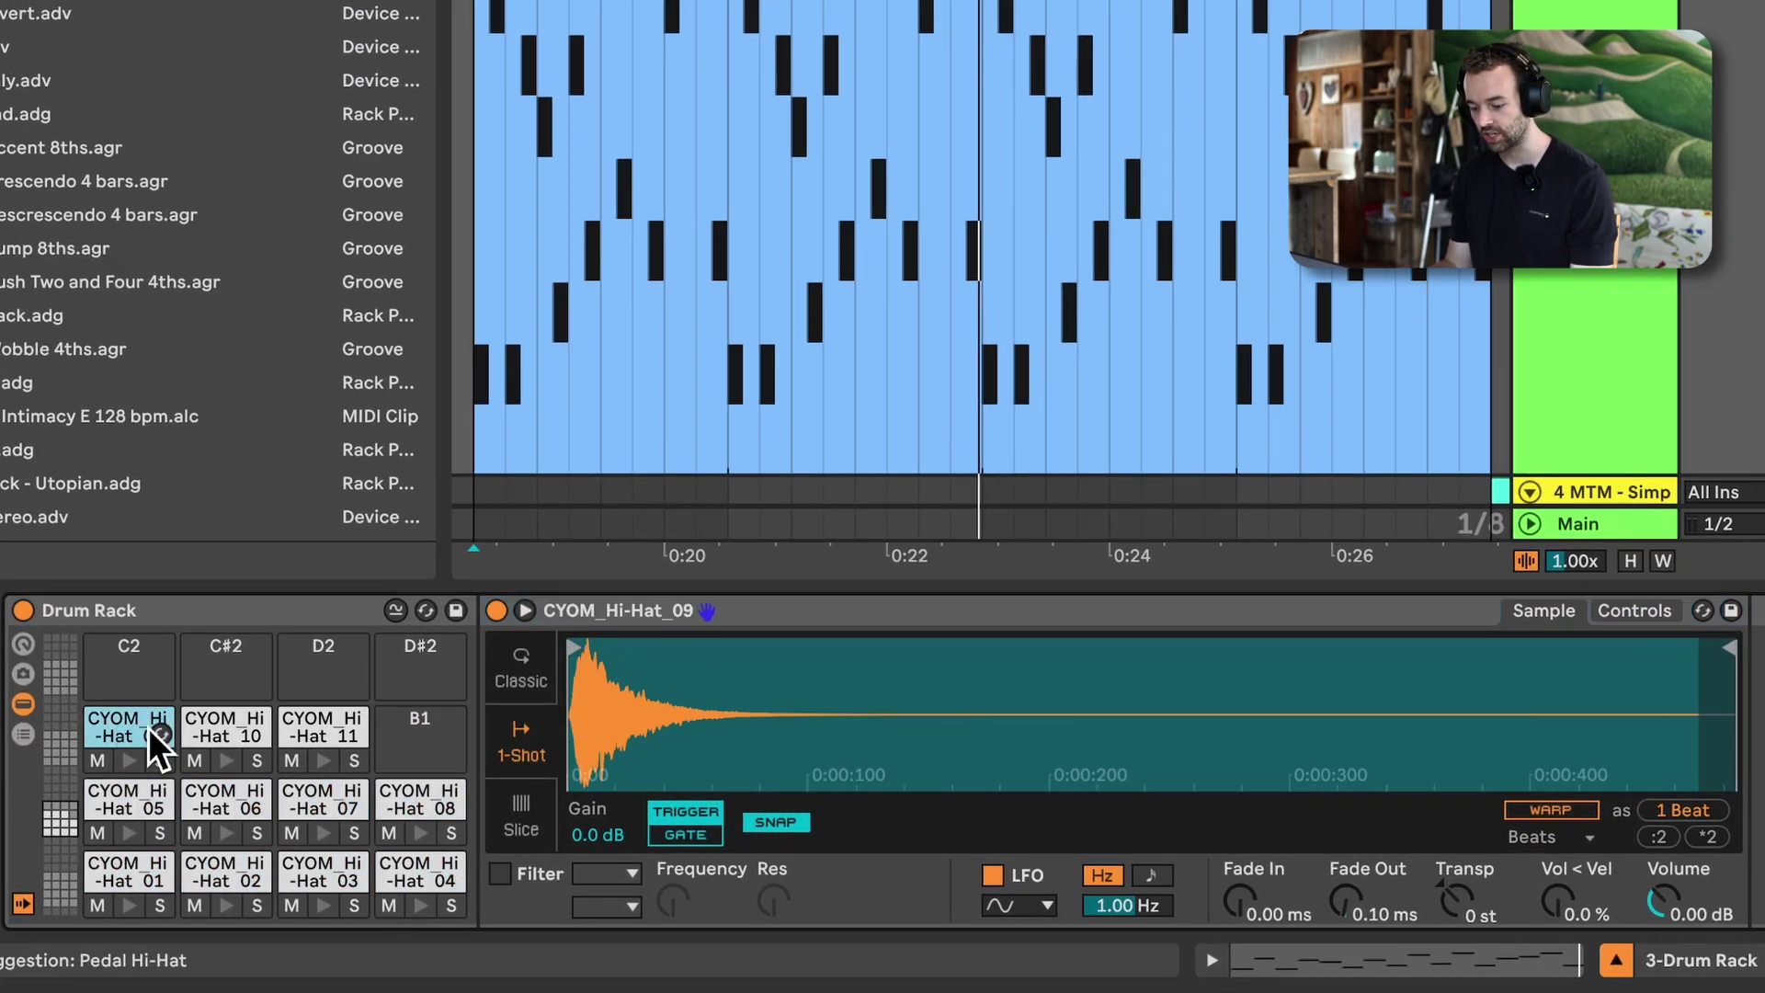
pyautogui.click(230, 723)
pyautogui.click(322, 709)
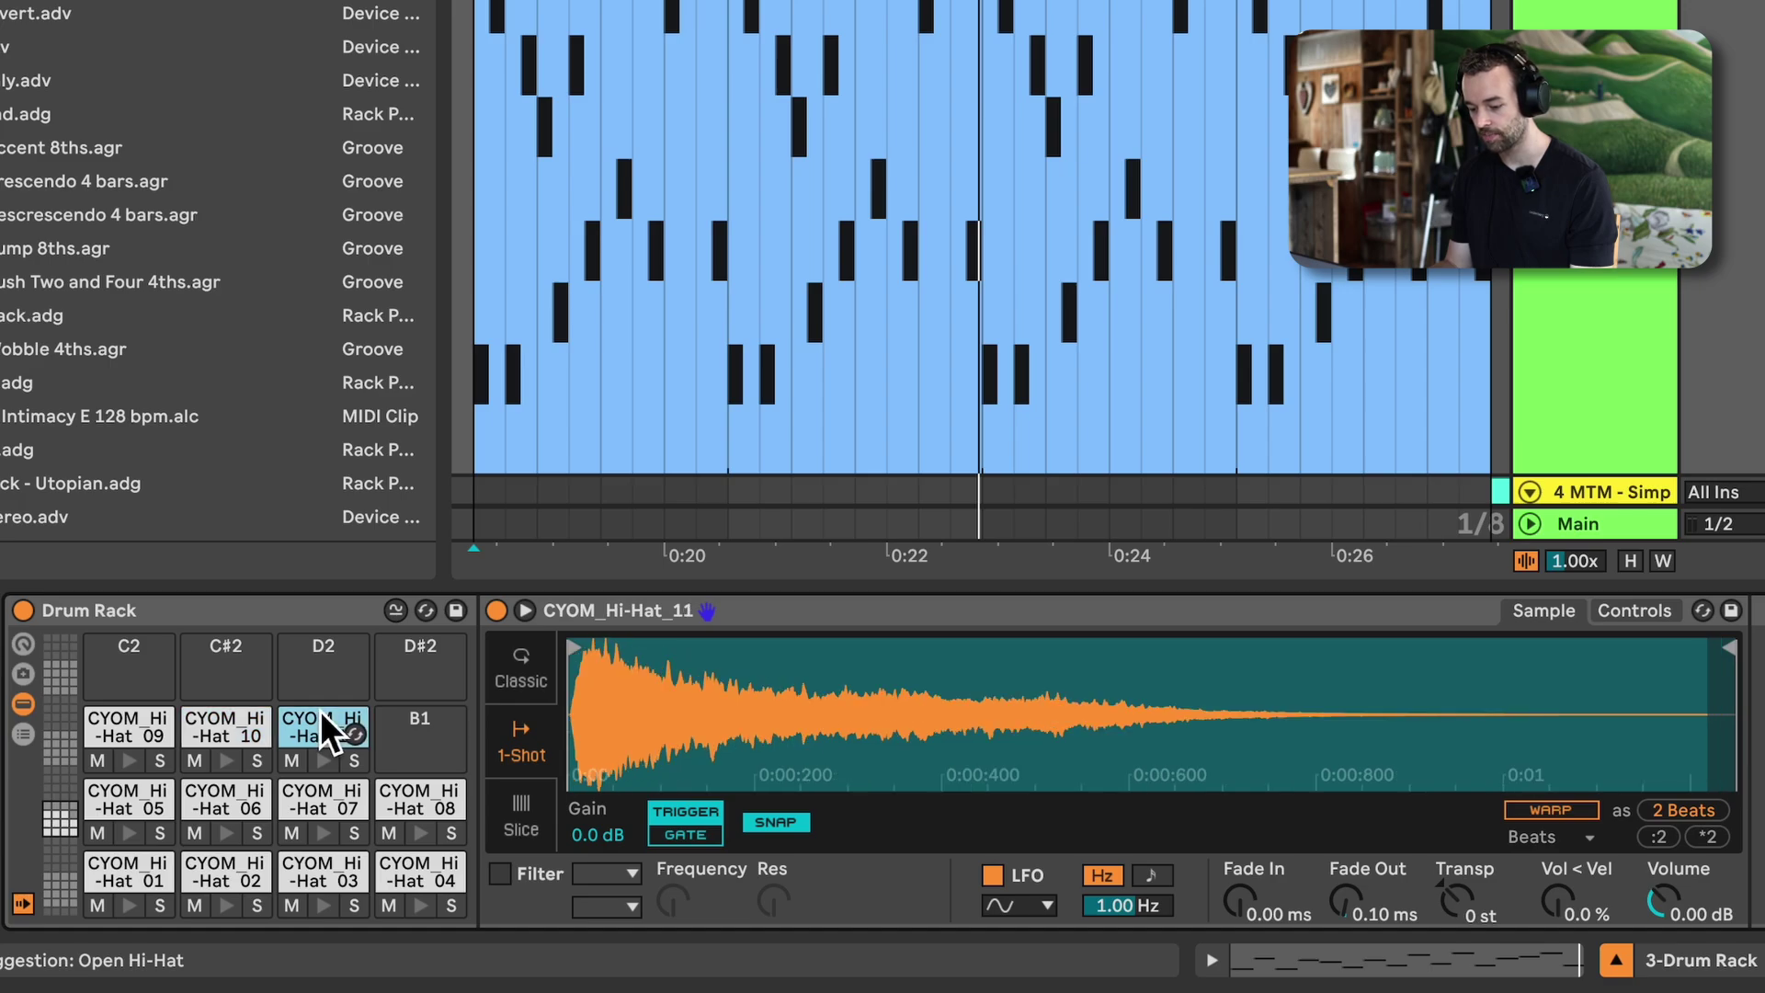
# Set the hi-hat sample Volume to -10.0 dB and copy the value to all sibling pads
pyautogui.click(139, 868)
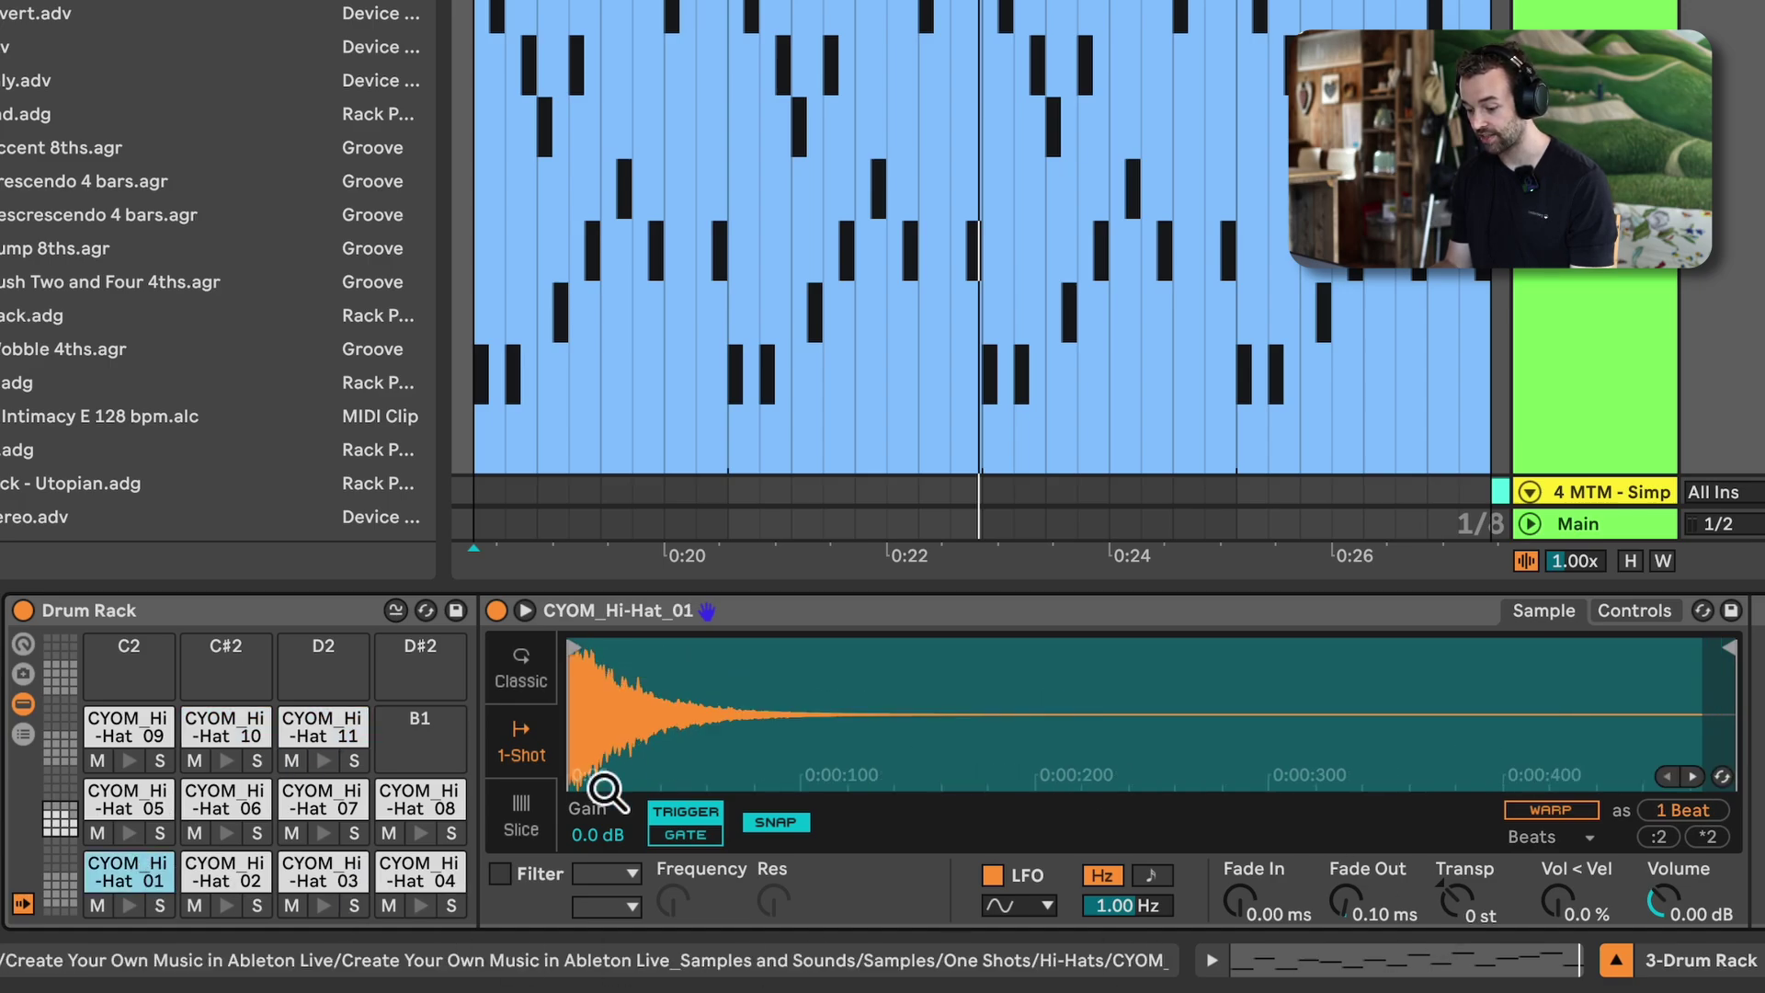
pyautogui.click(1681, 902)
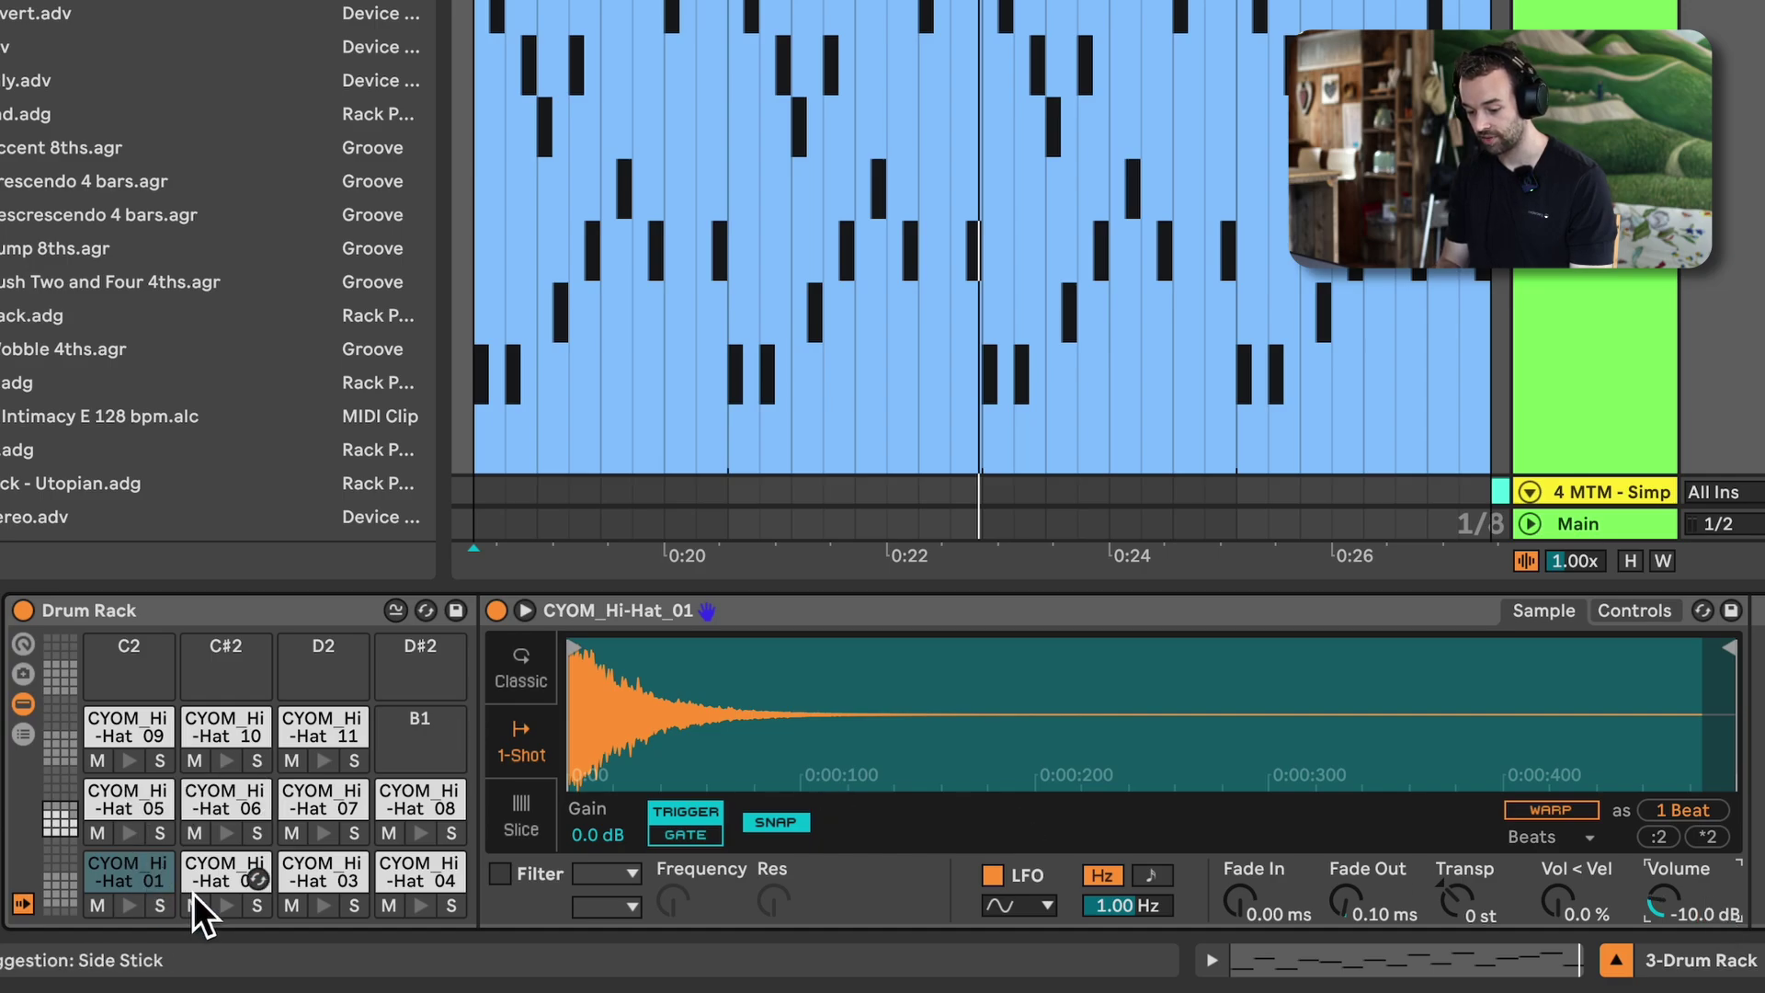
pyautogui.click(213, 878)
pyautogui.click(1673, 880)
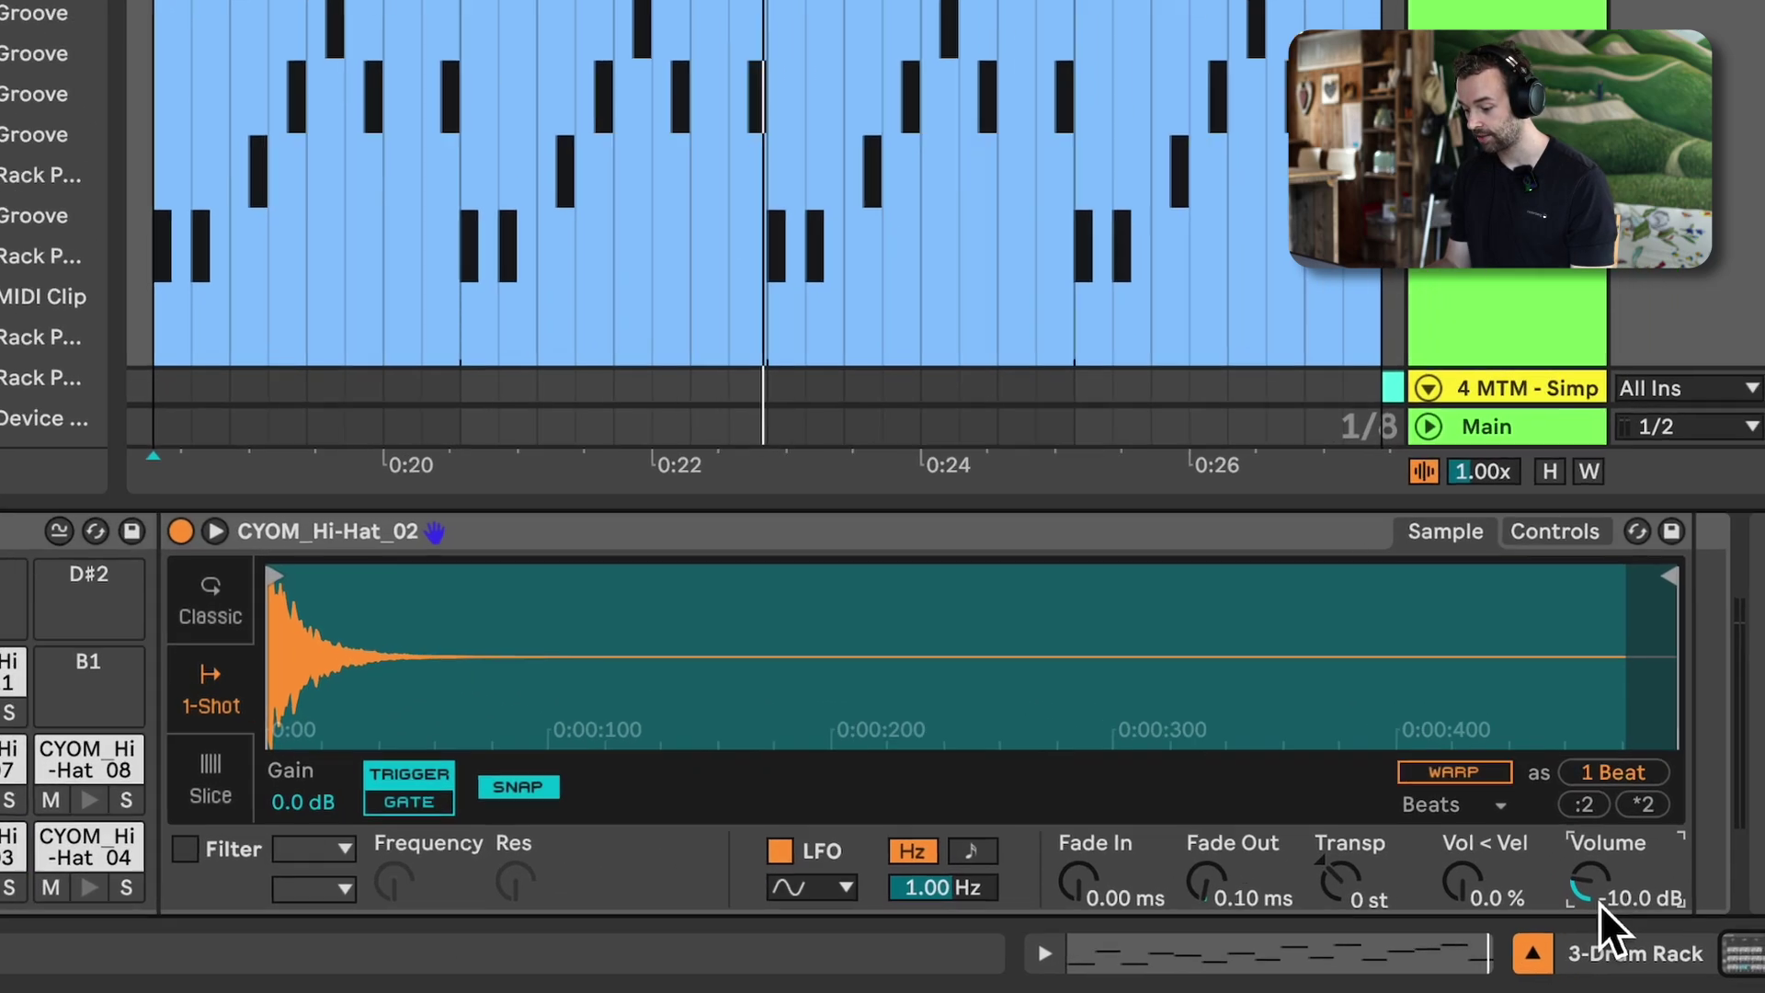
pyautogui.rightClick(1666, 905)
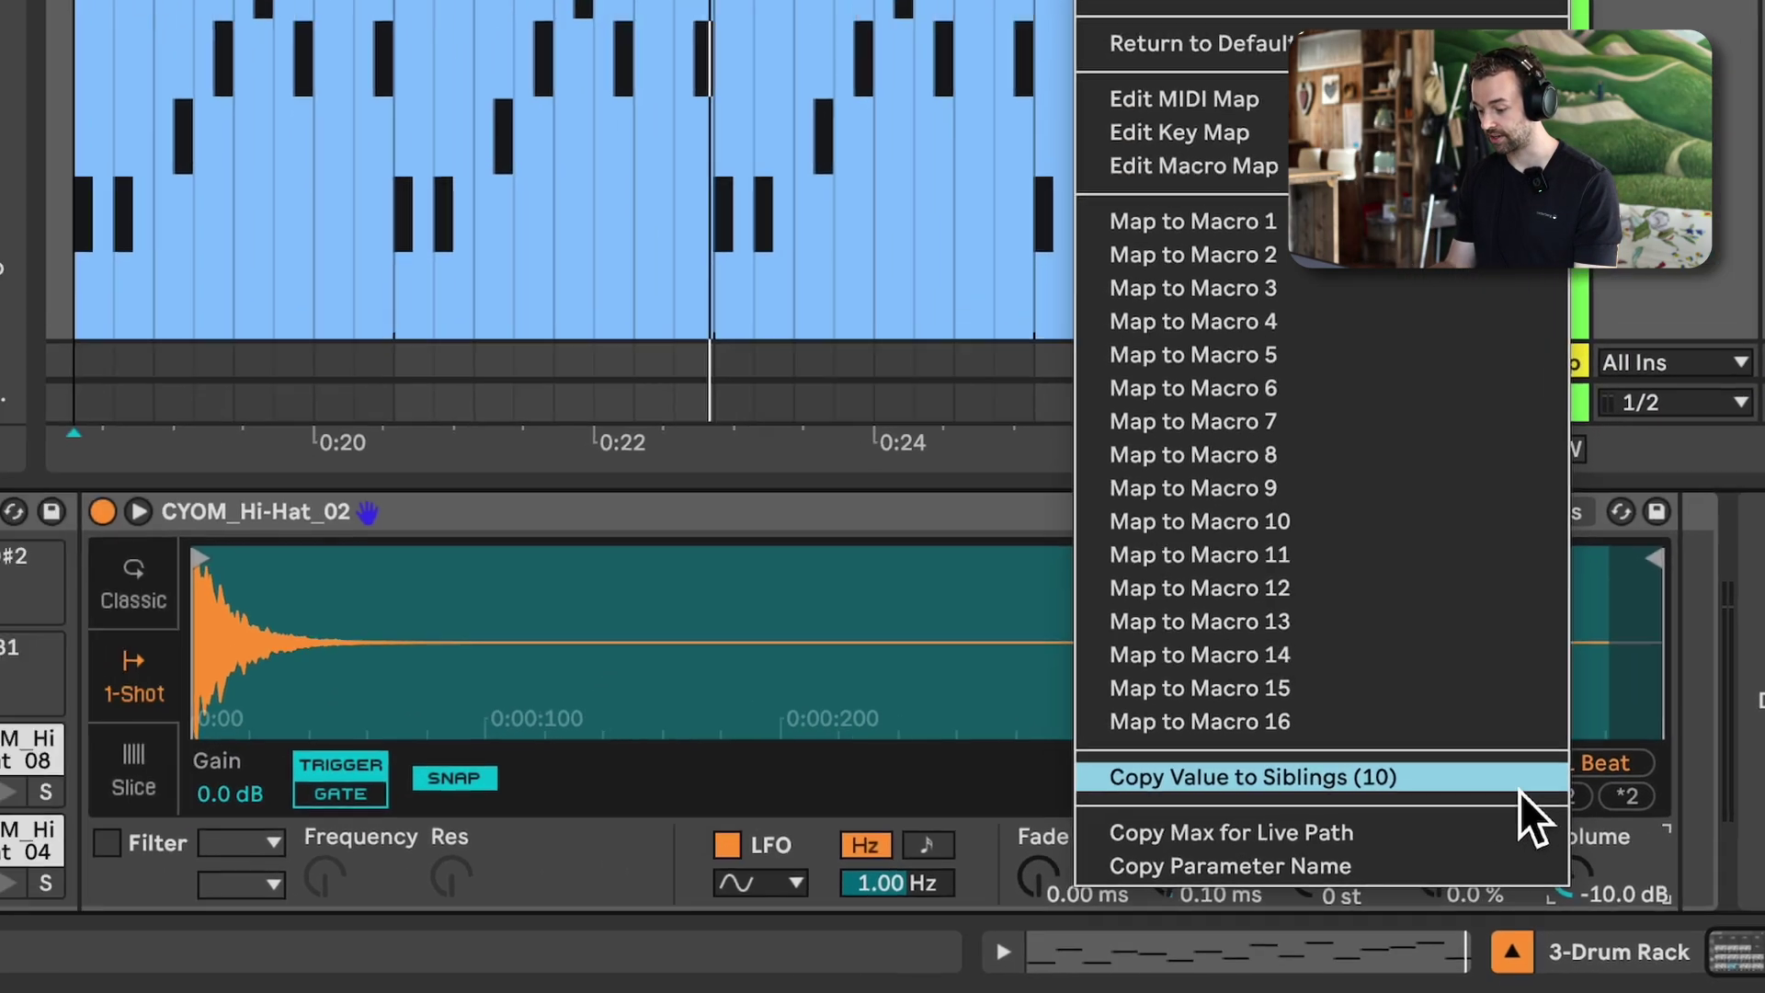
pyautogui.click(1520, 789)
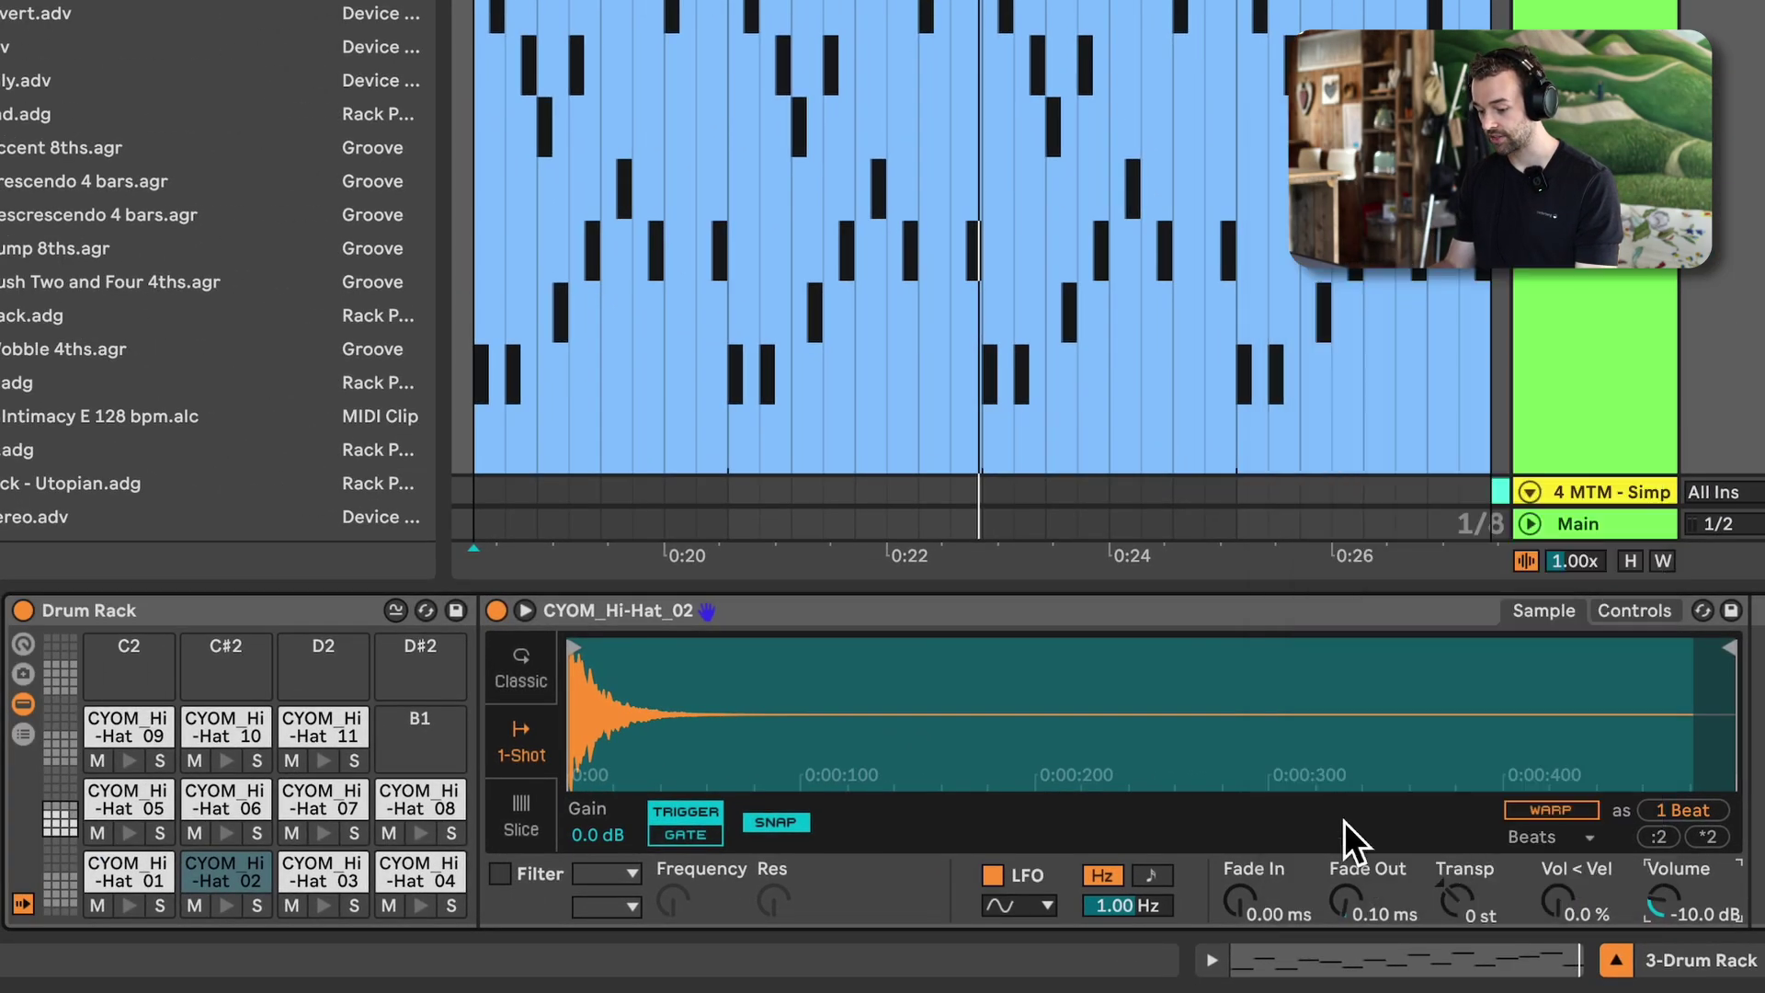
# Verify the -10.0 dB volume on Hi-Hat pads 03, 04, 08 and 07, then play
pyautogui.click(329, 885)
pyautogui.click(397, 869)
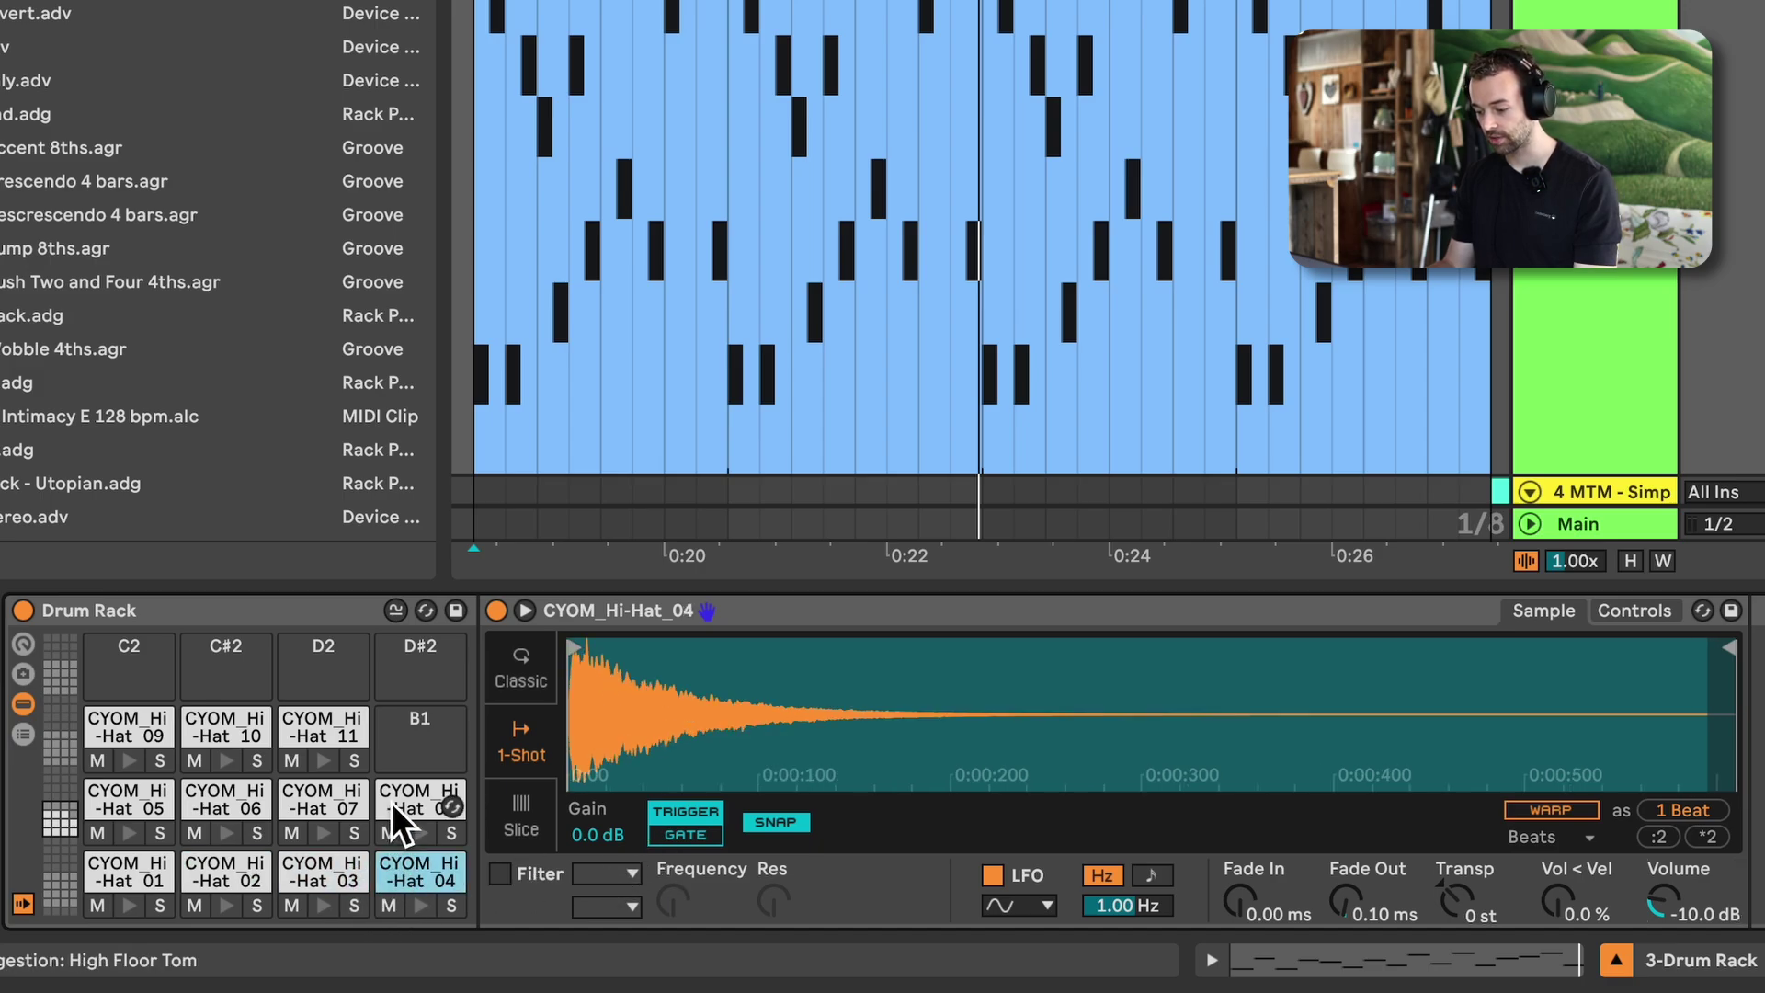
pyautogui.click(392, 803)
pyautogui.click(324, 802)
pyautogui.click(236, 791)
pyautogui.press('space')
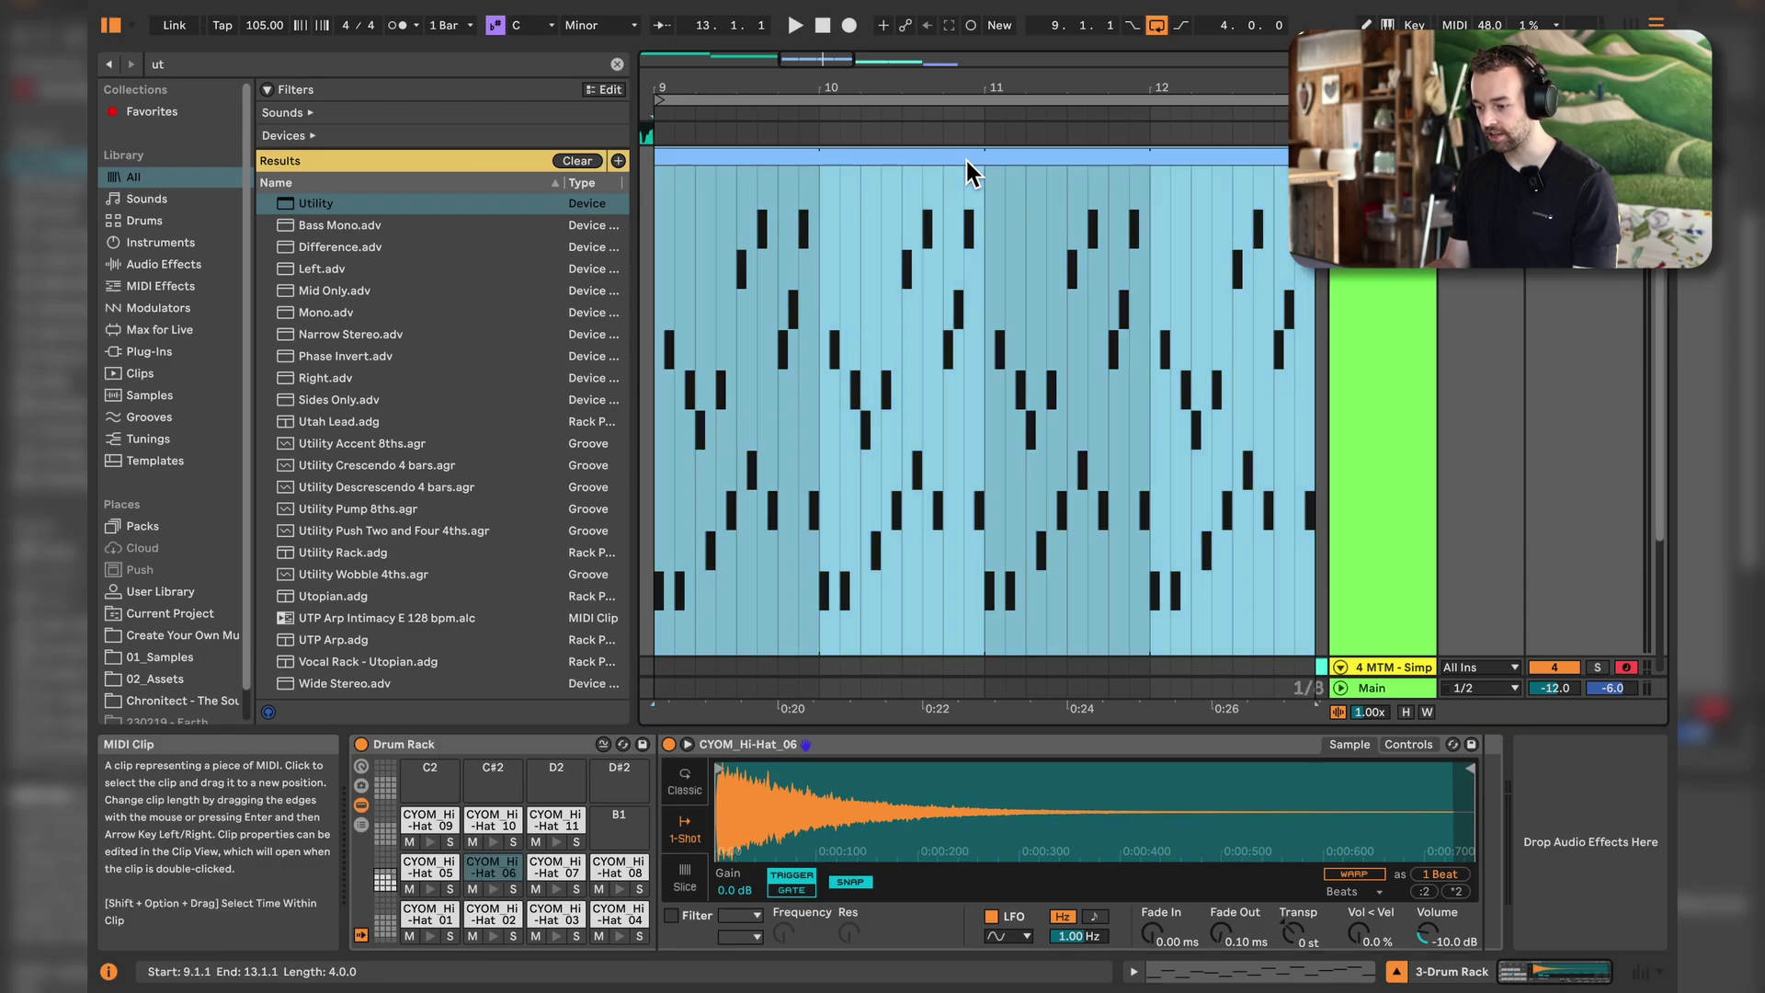
# Open the hi-hat MIDI clip and map the hi-hat's Volume < Vel to a Drum Rack macro
pyautogui.doubleClick(966, 157)
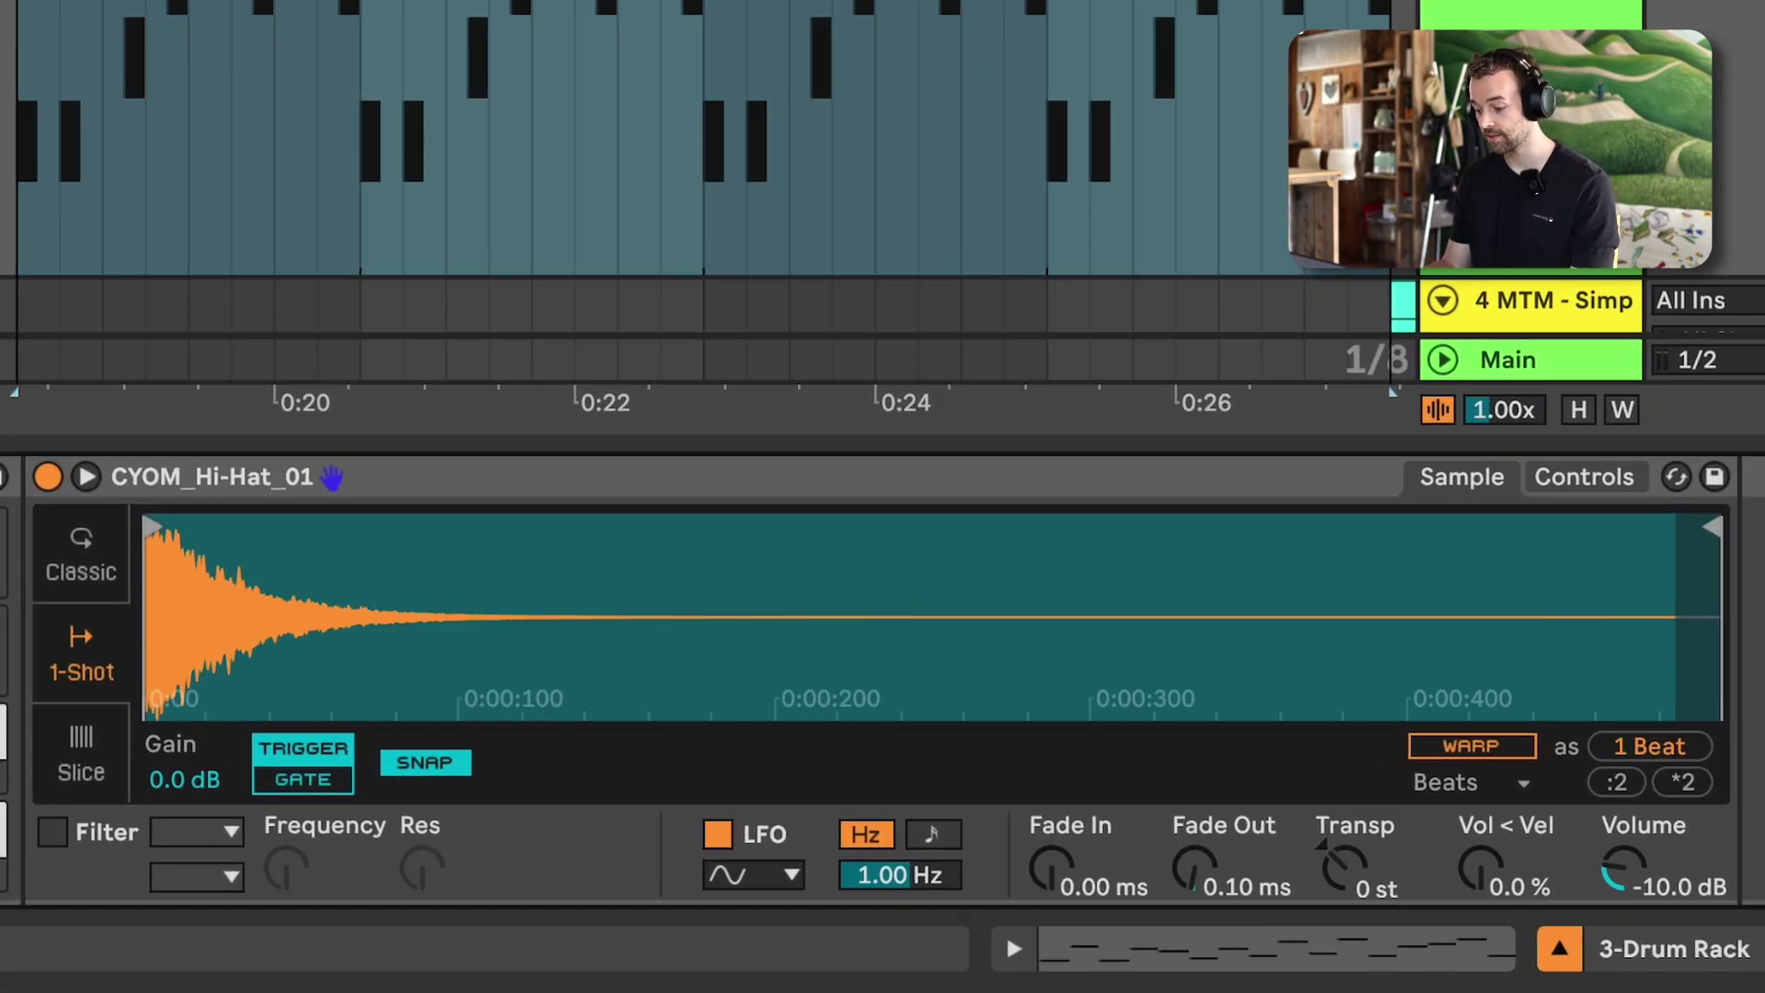
pyautogui.rightClick(1474, 874)
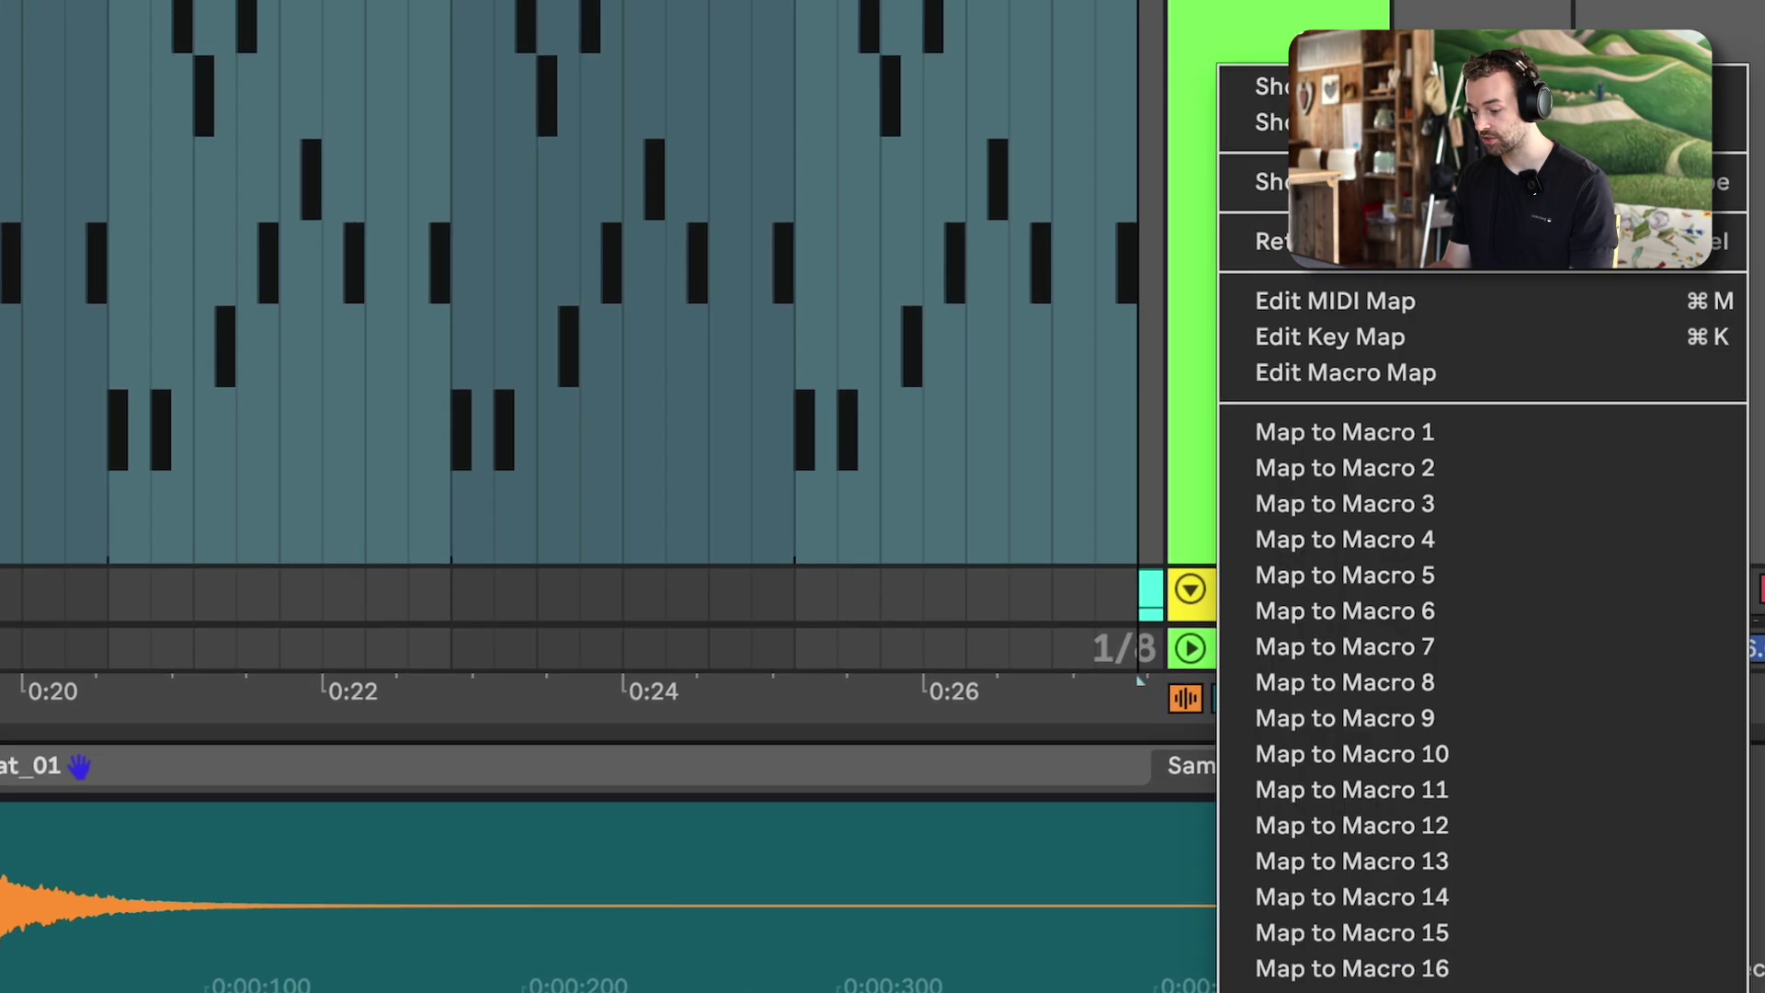
pyautogui.click(1281, 462)
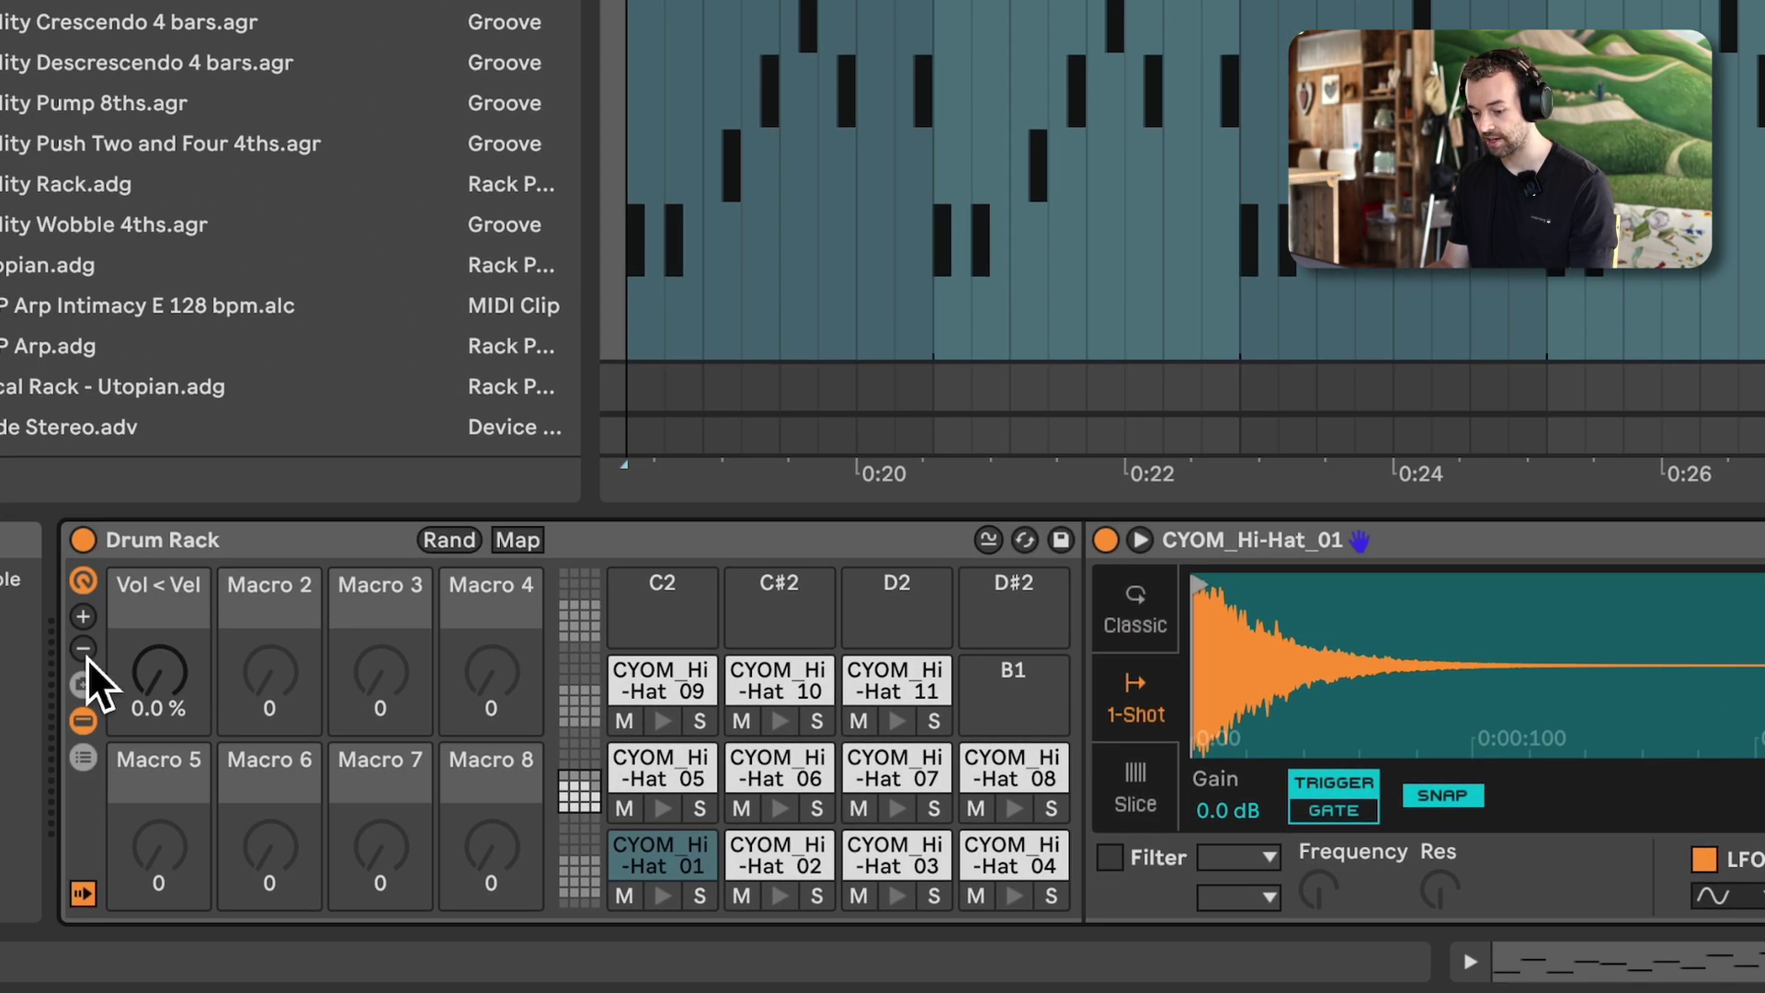
# Trim the Drum Rack to the single Vol < Vel macro and display its macro mappings
pyautogui.click(85, 653)
pyautogui.click(84, 653)
pyautogui.click(85, 653)
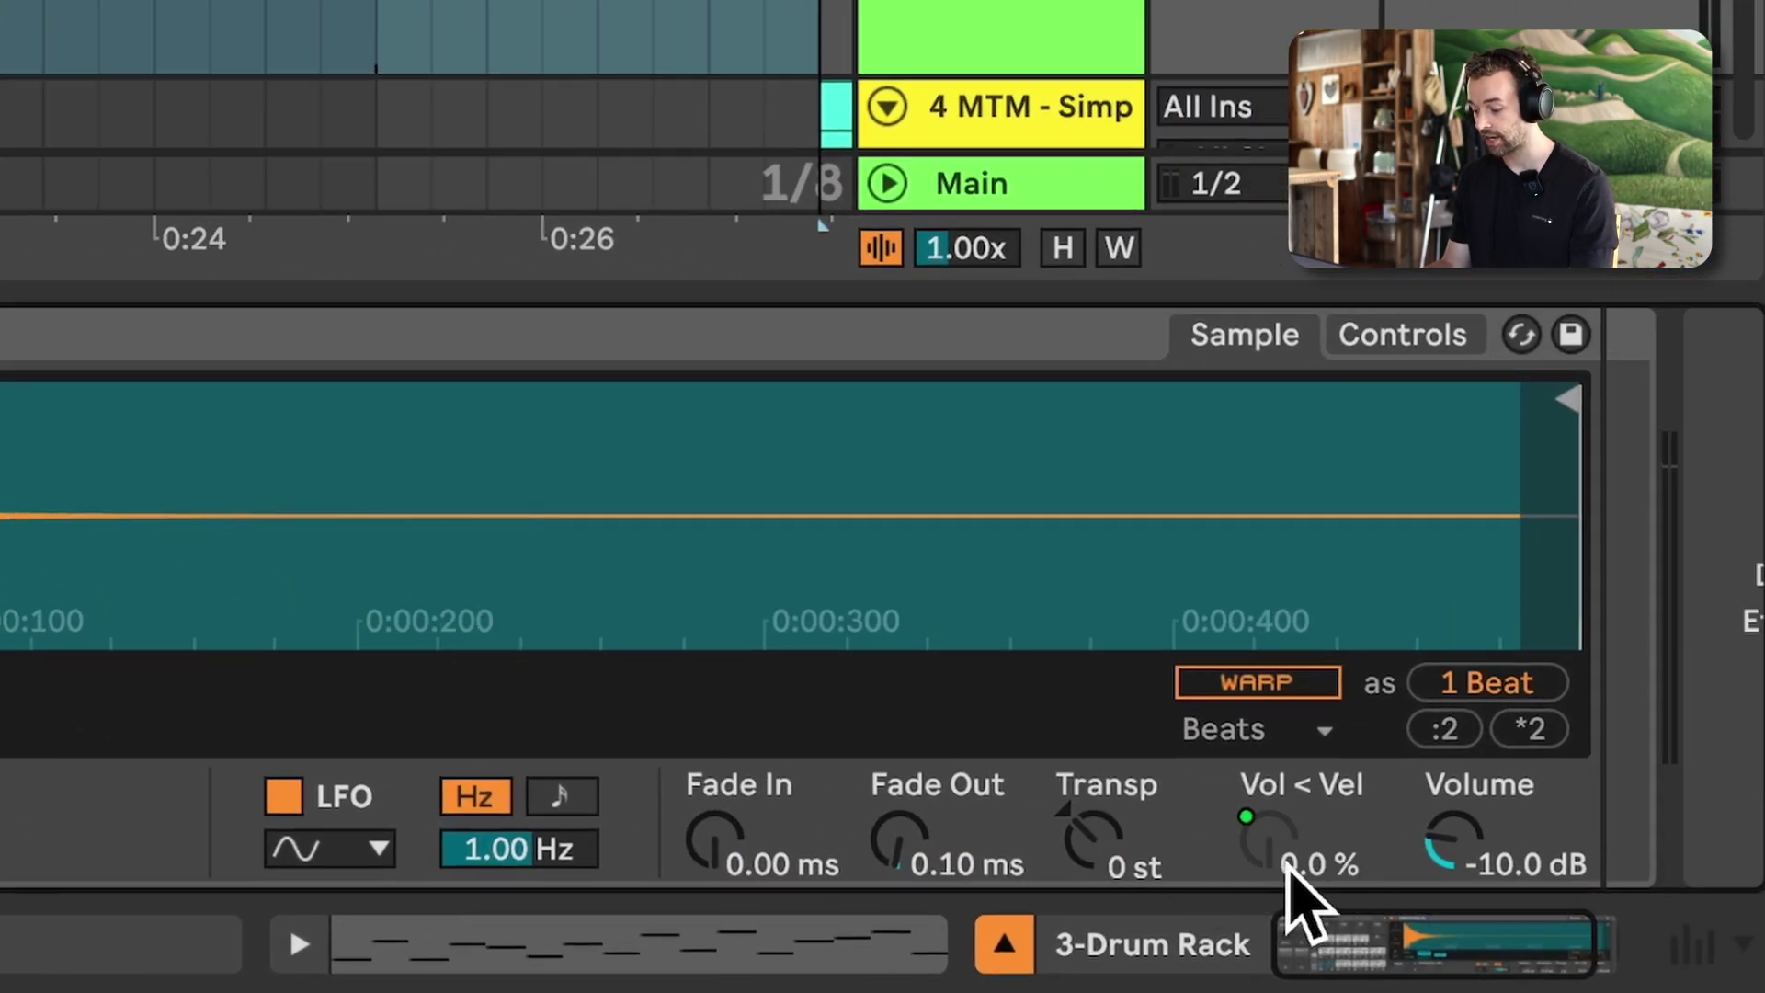
pyautogui.rightClick(1285, 851)
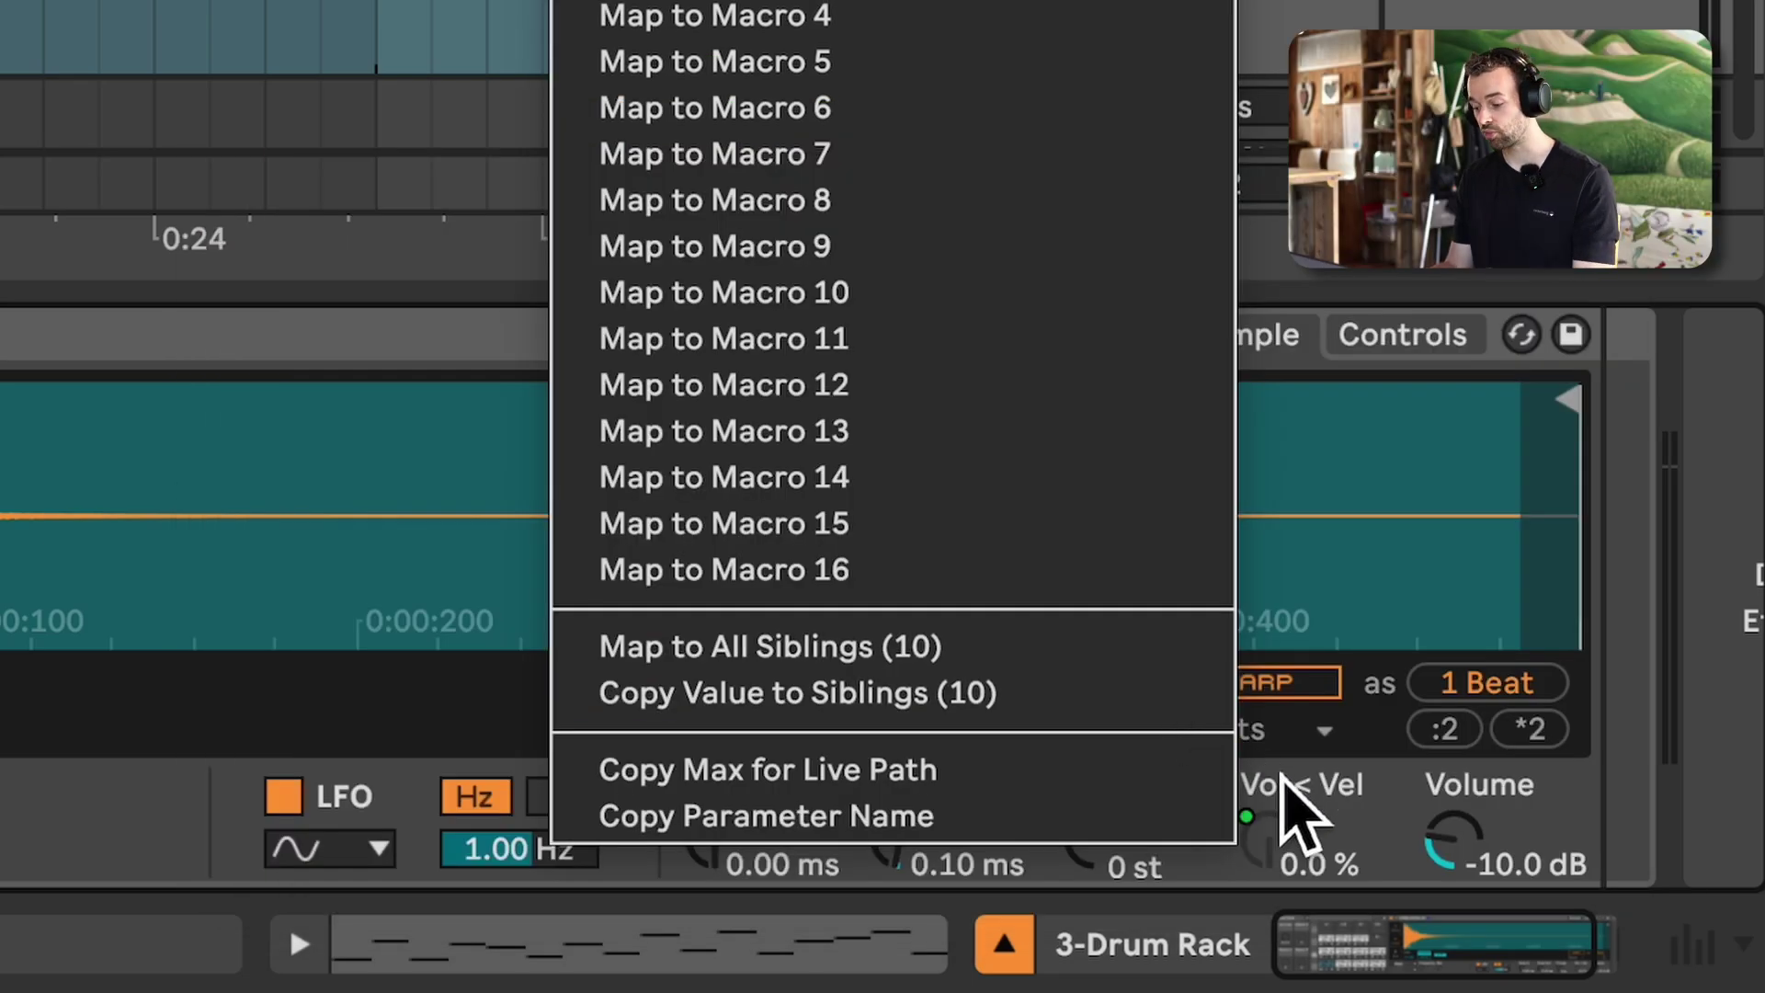
pyautogui.press('Escape')
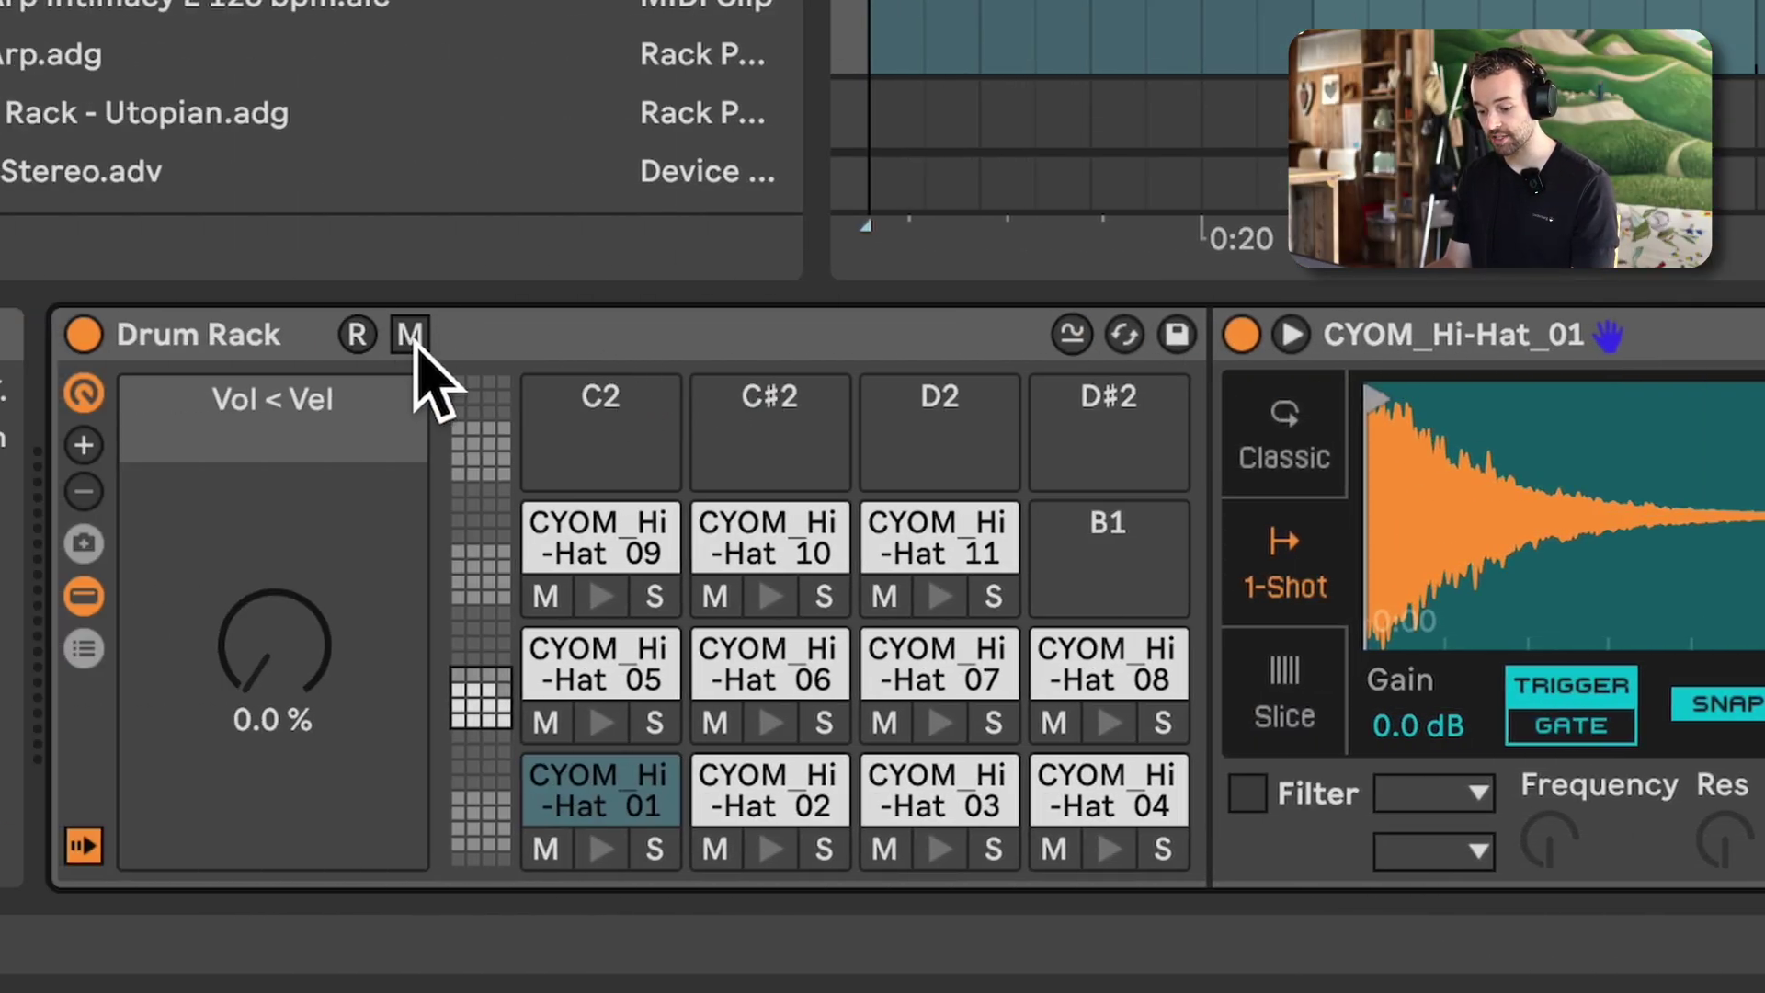
pyautogui.click(411, 335)
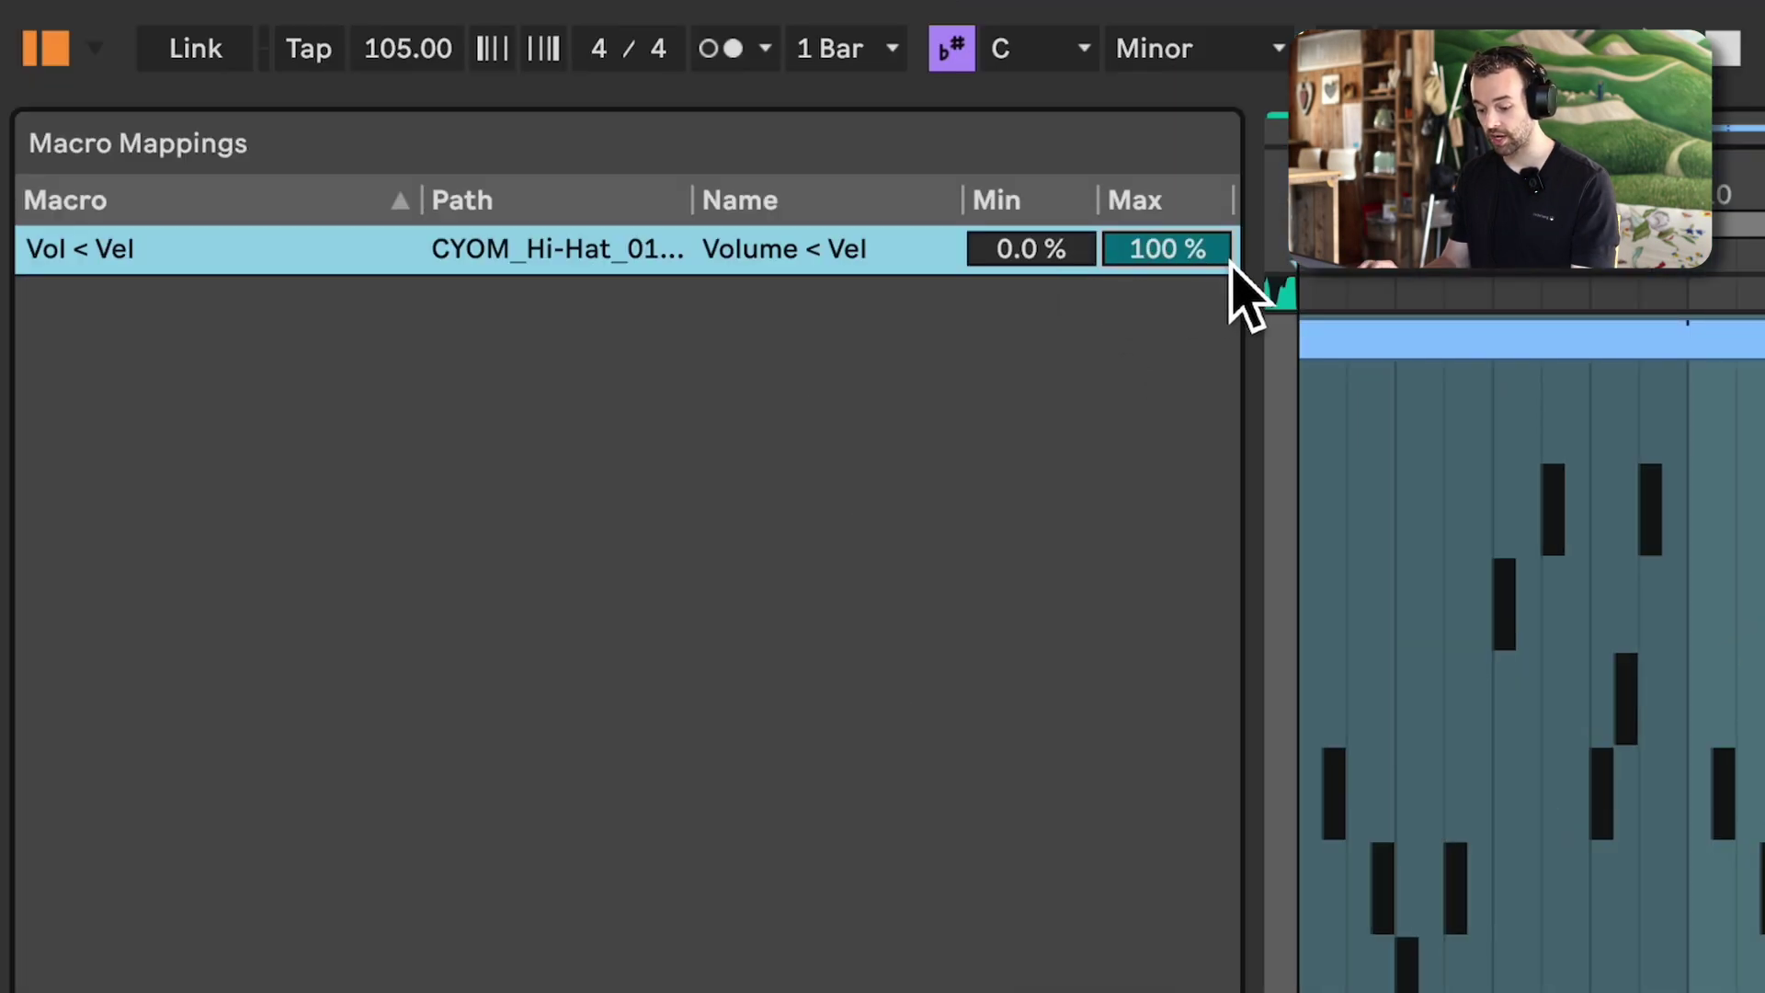
# Confirm the 50 % mapping maximum and map Simpler's Vol < Vel to all sibling hi-hats
pyautogui.press('Return')
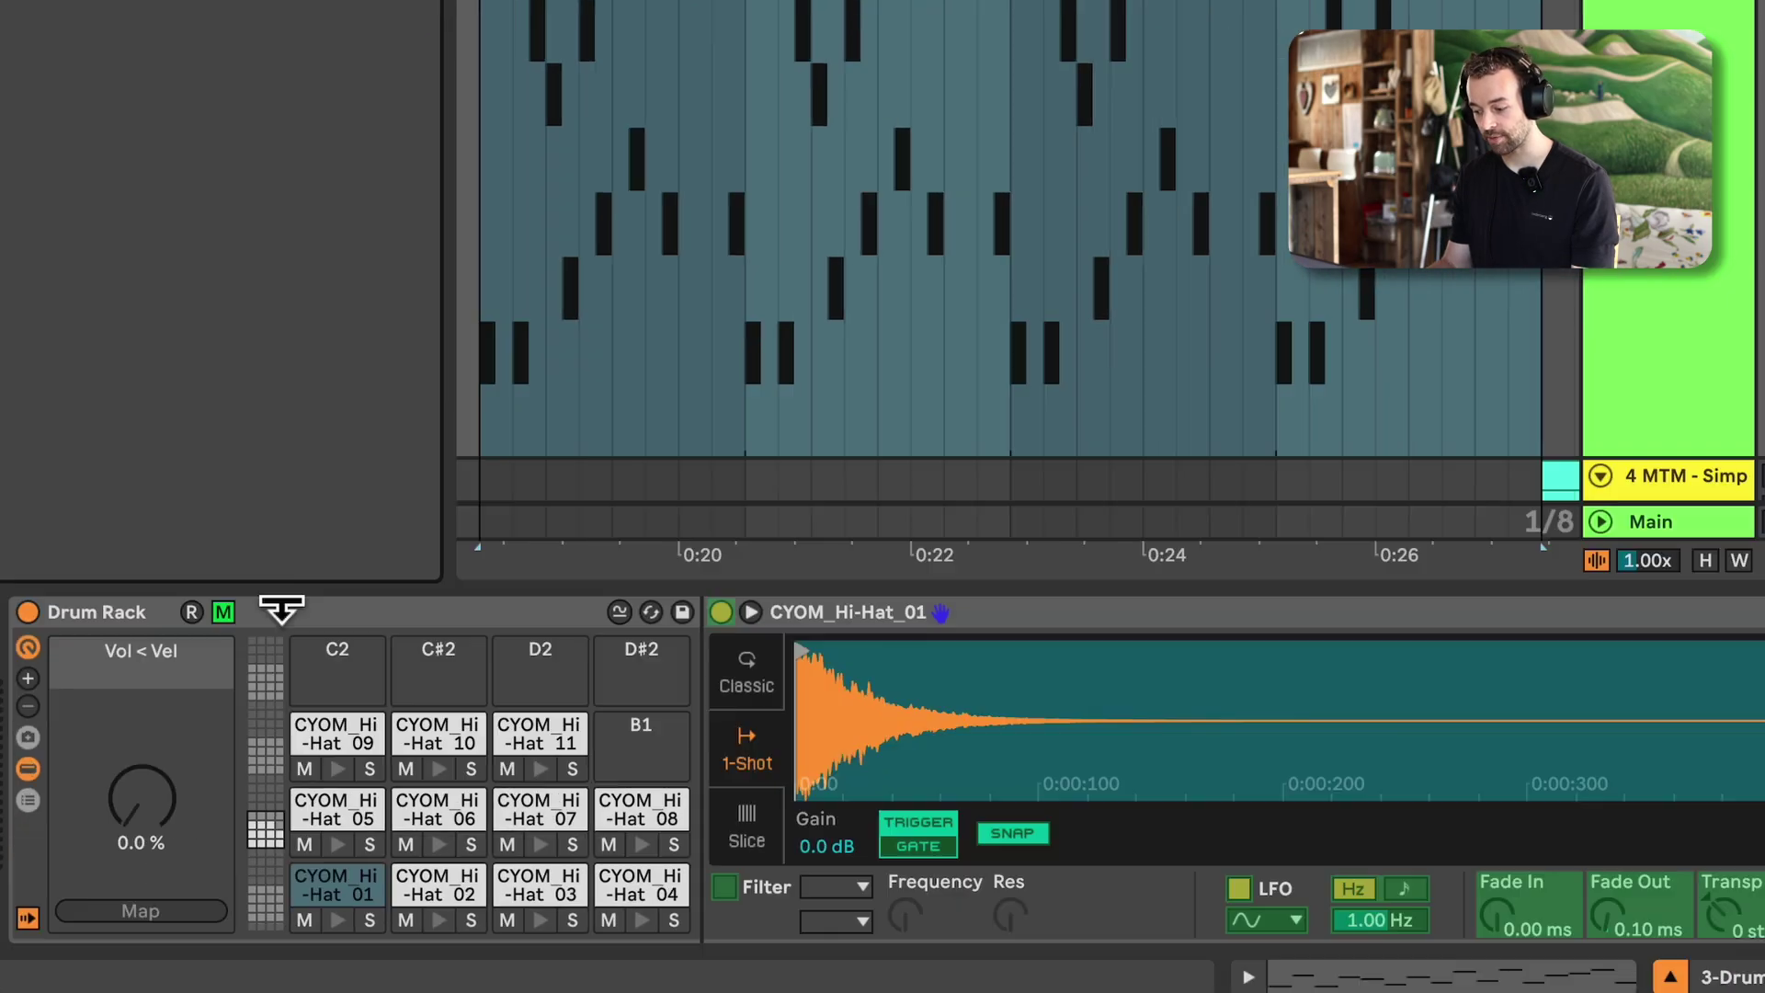
pyautogui.click(223, 612)
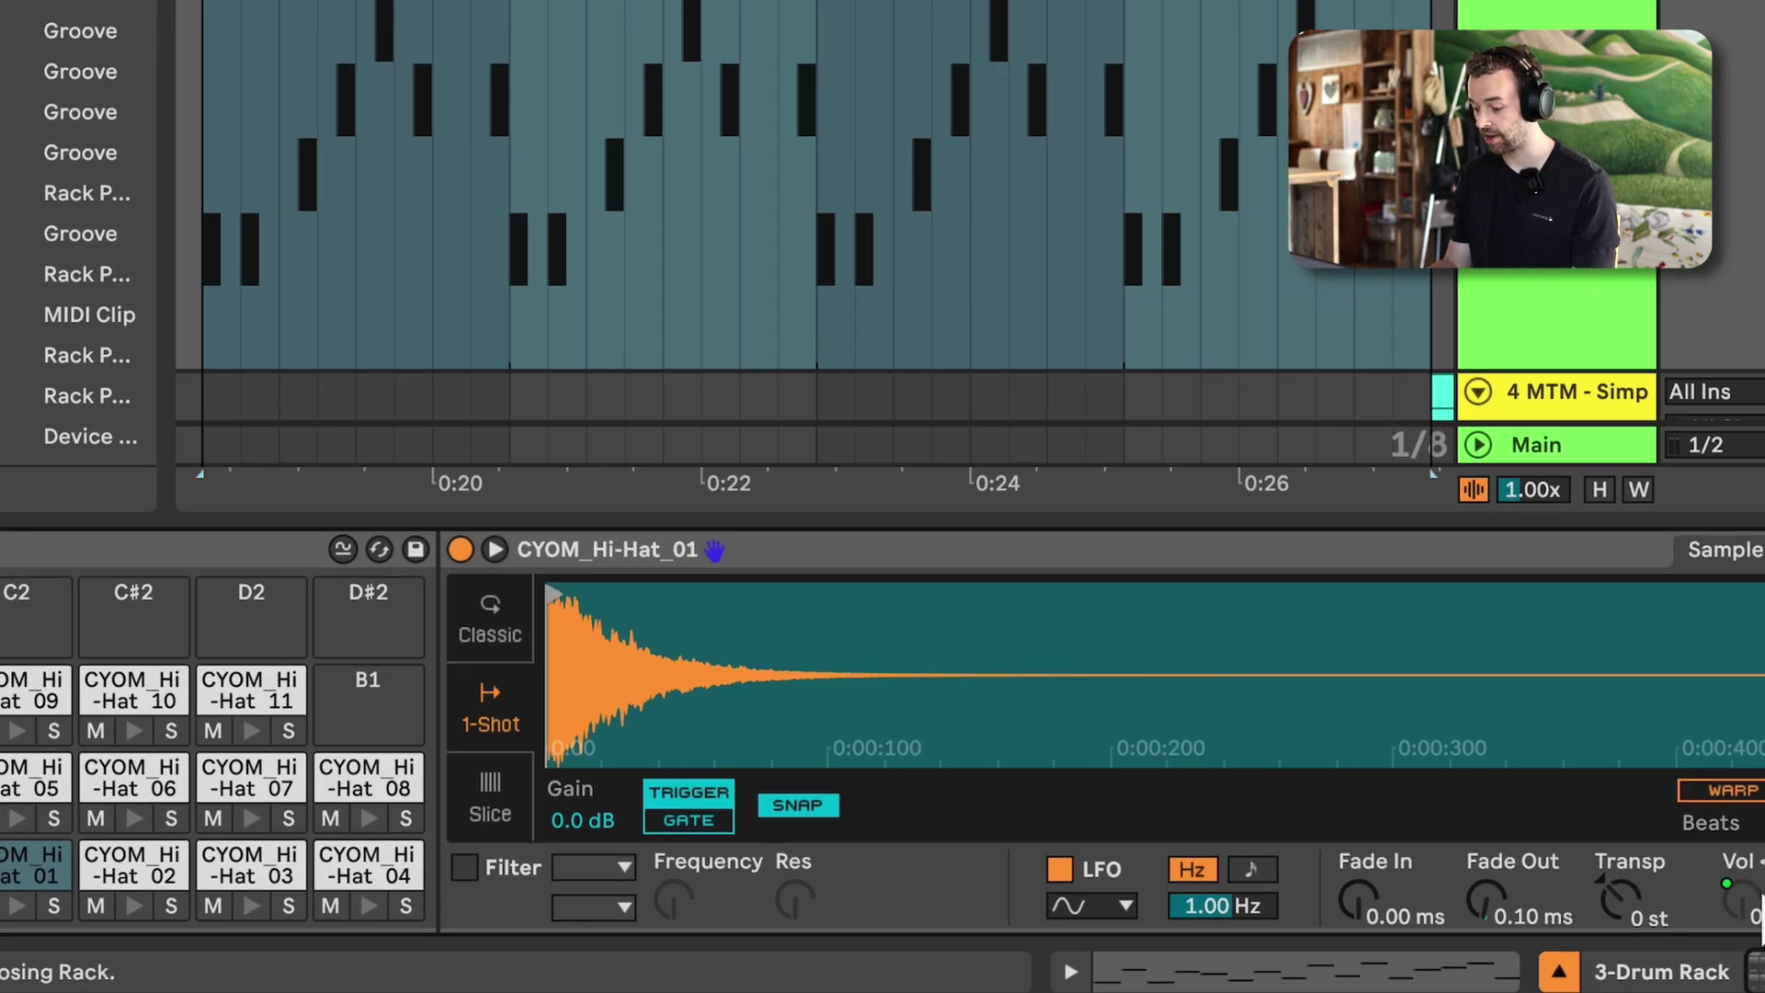
pyautogui.rightClick(1761, 916)
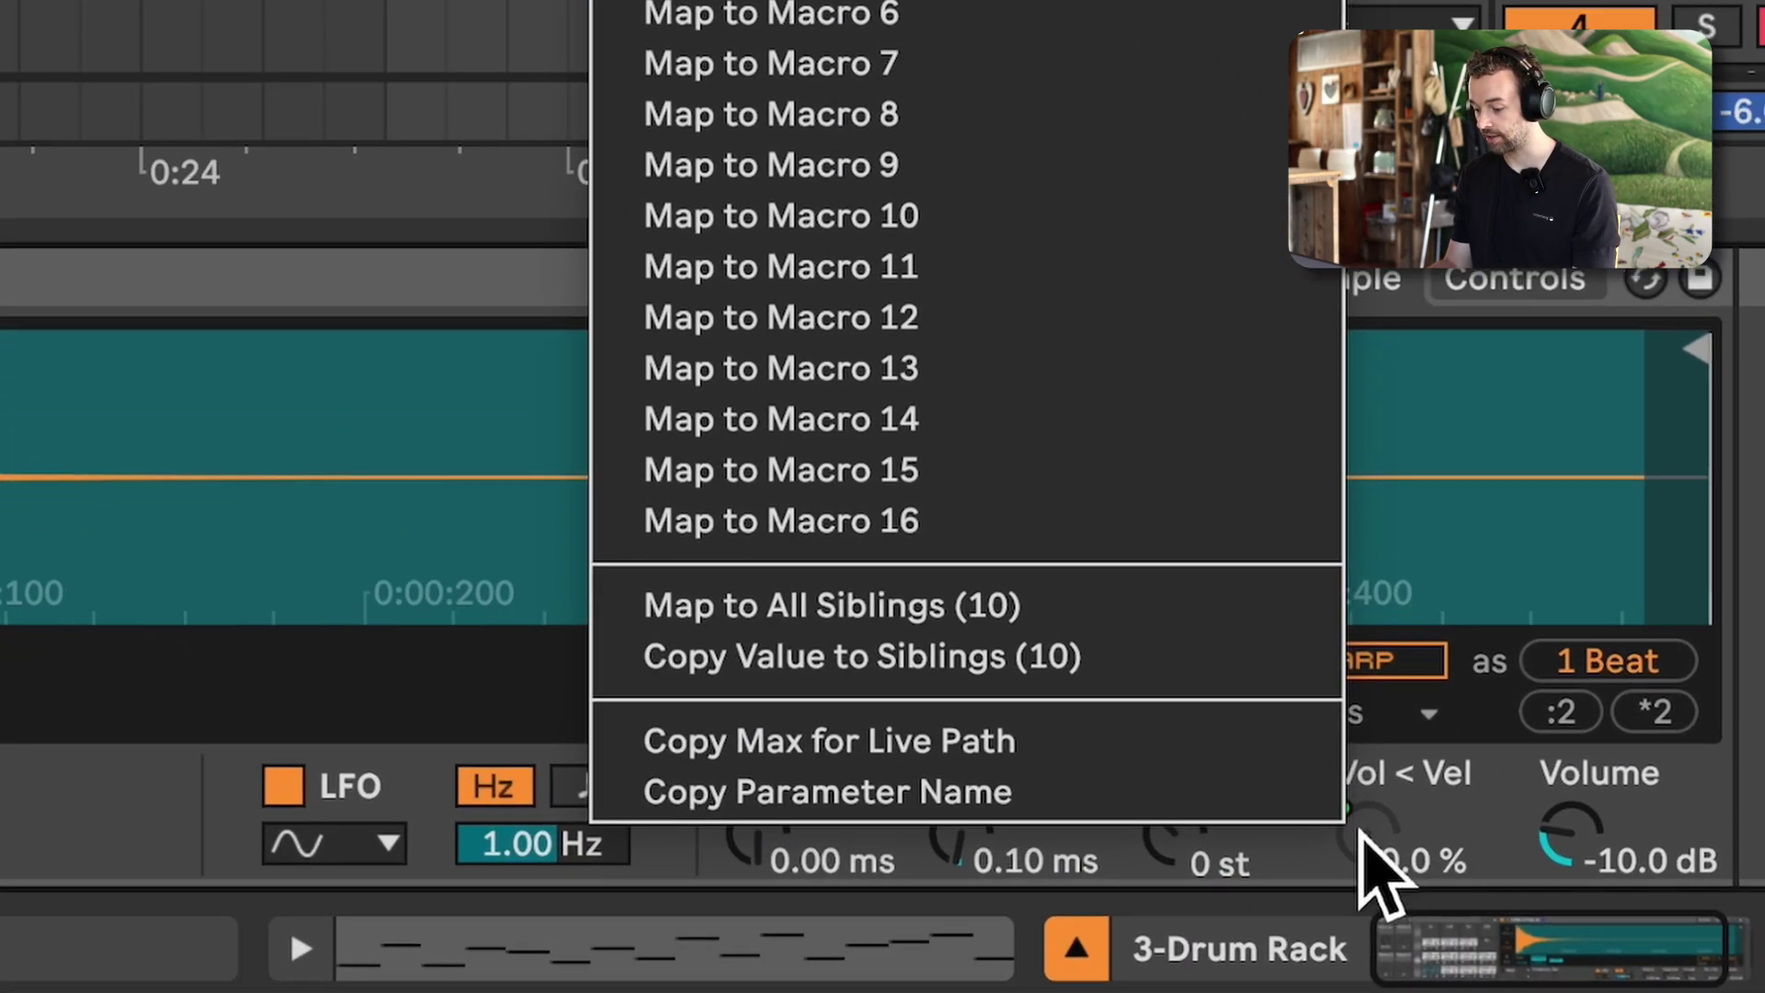
pyautogui.click(1182, 608)
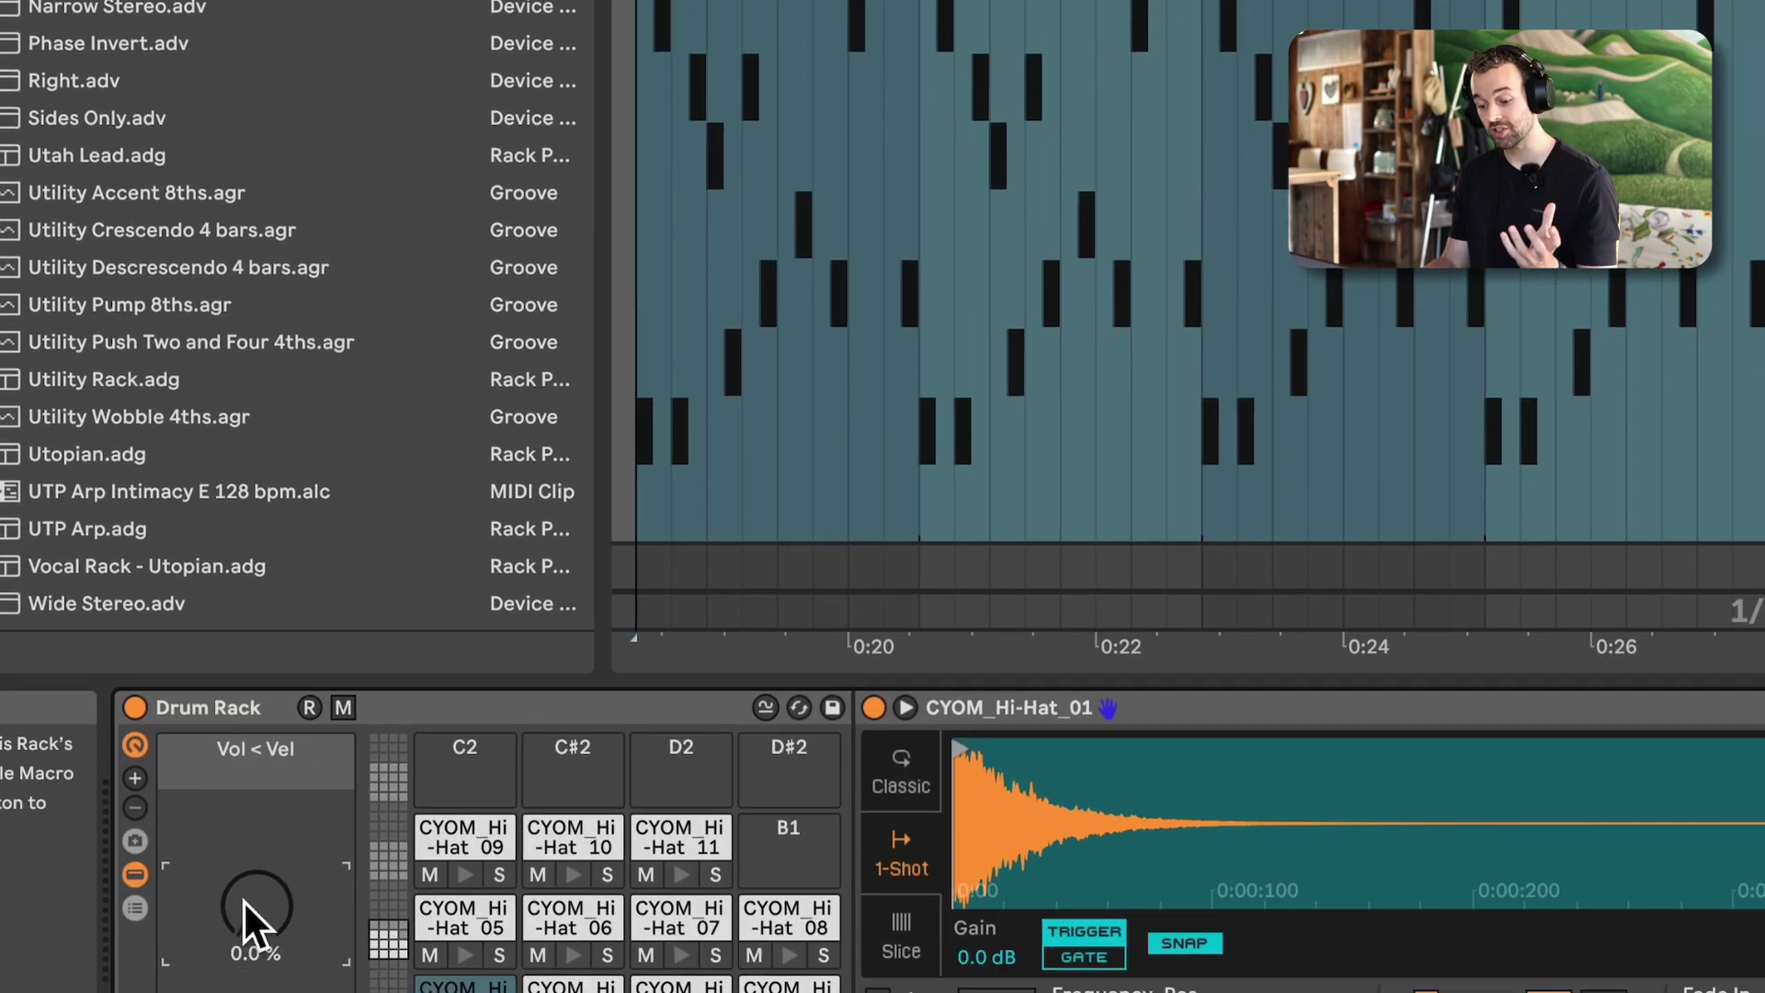
# Play the hi-hats and raise the Vol < Vel macro to hear its effect
pyautogui.moveTo(243, 899); pyautogui.dragTo(243, 883)
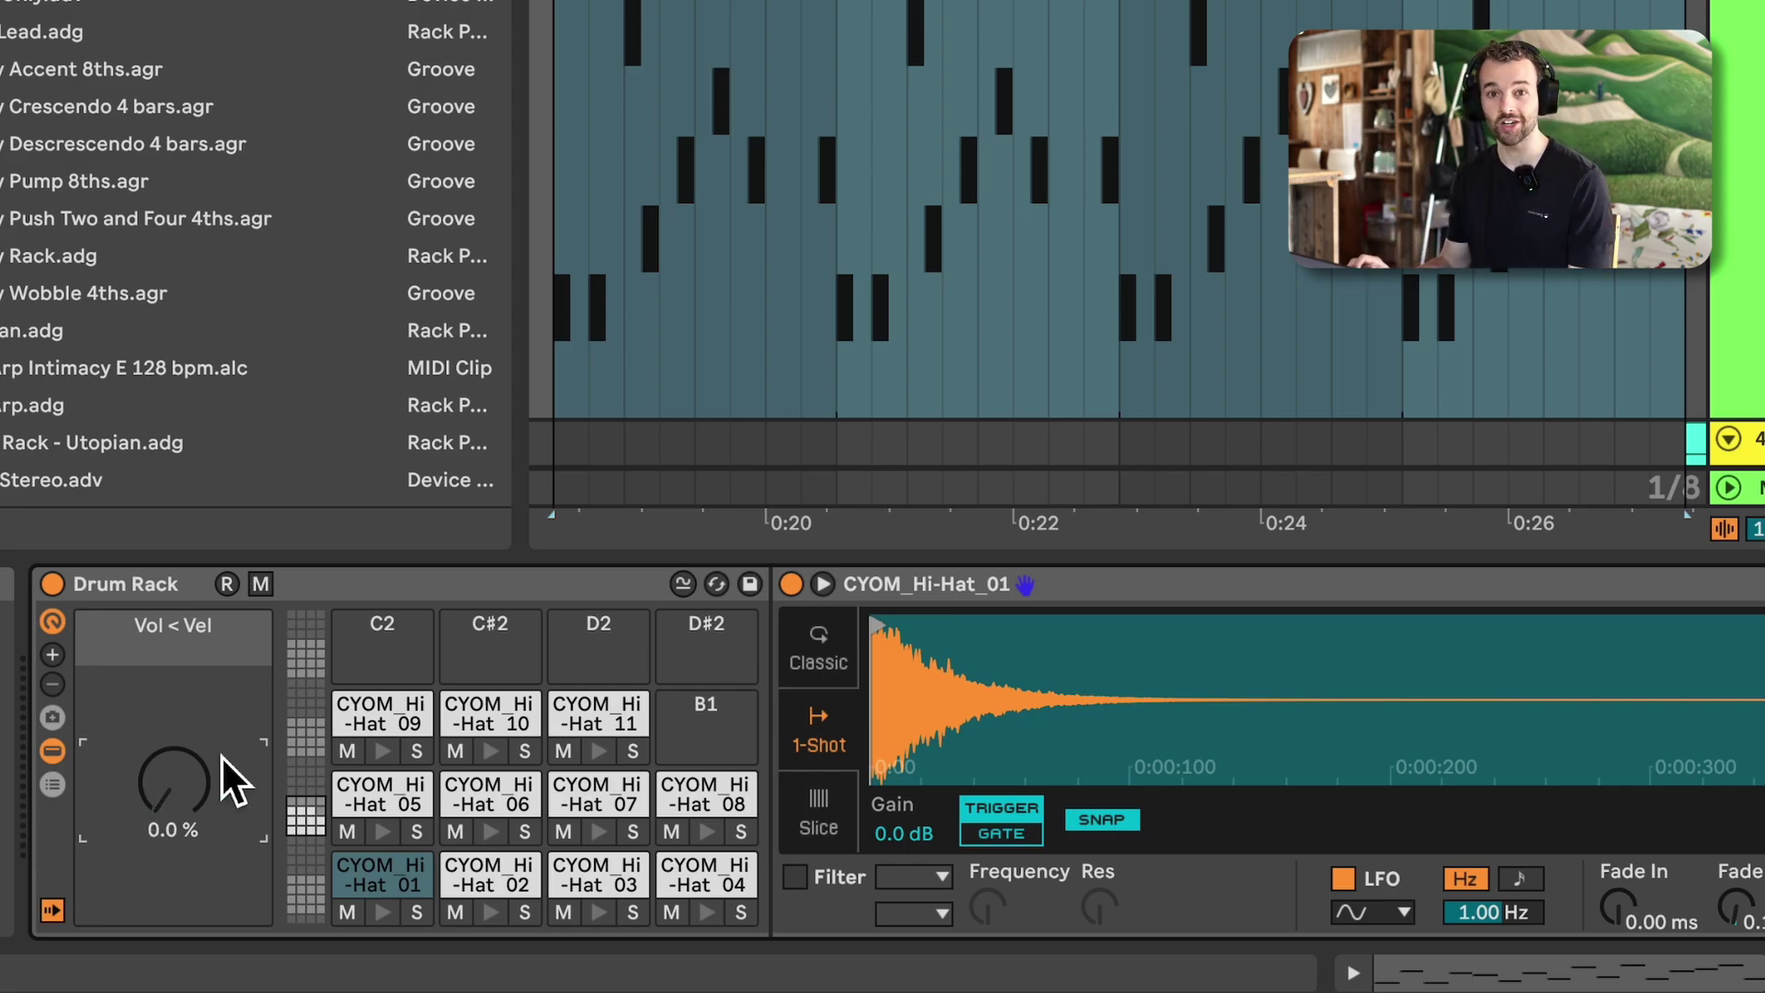
pyautogui.press('space')
pyautogui.moveTo(178, 777)
pyautogui.mouseDown()
pyautogui.moveTo(178, 712)
pyautogui.moveTo(178, 786)
pyautogui.mouseUp()
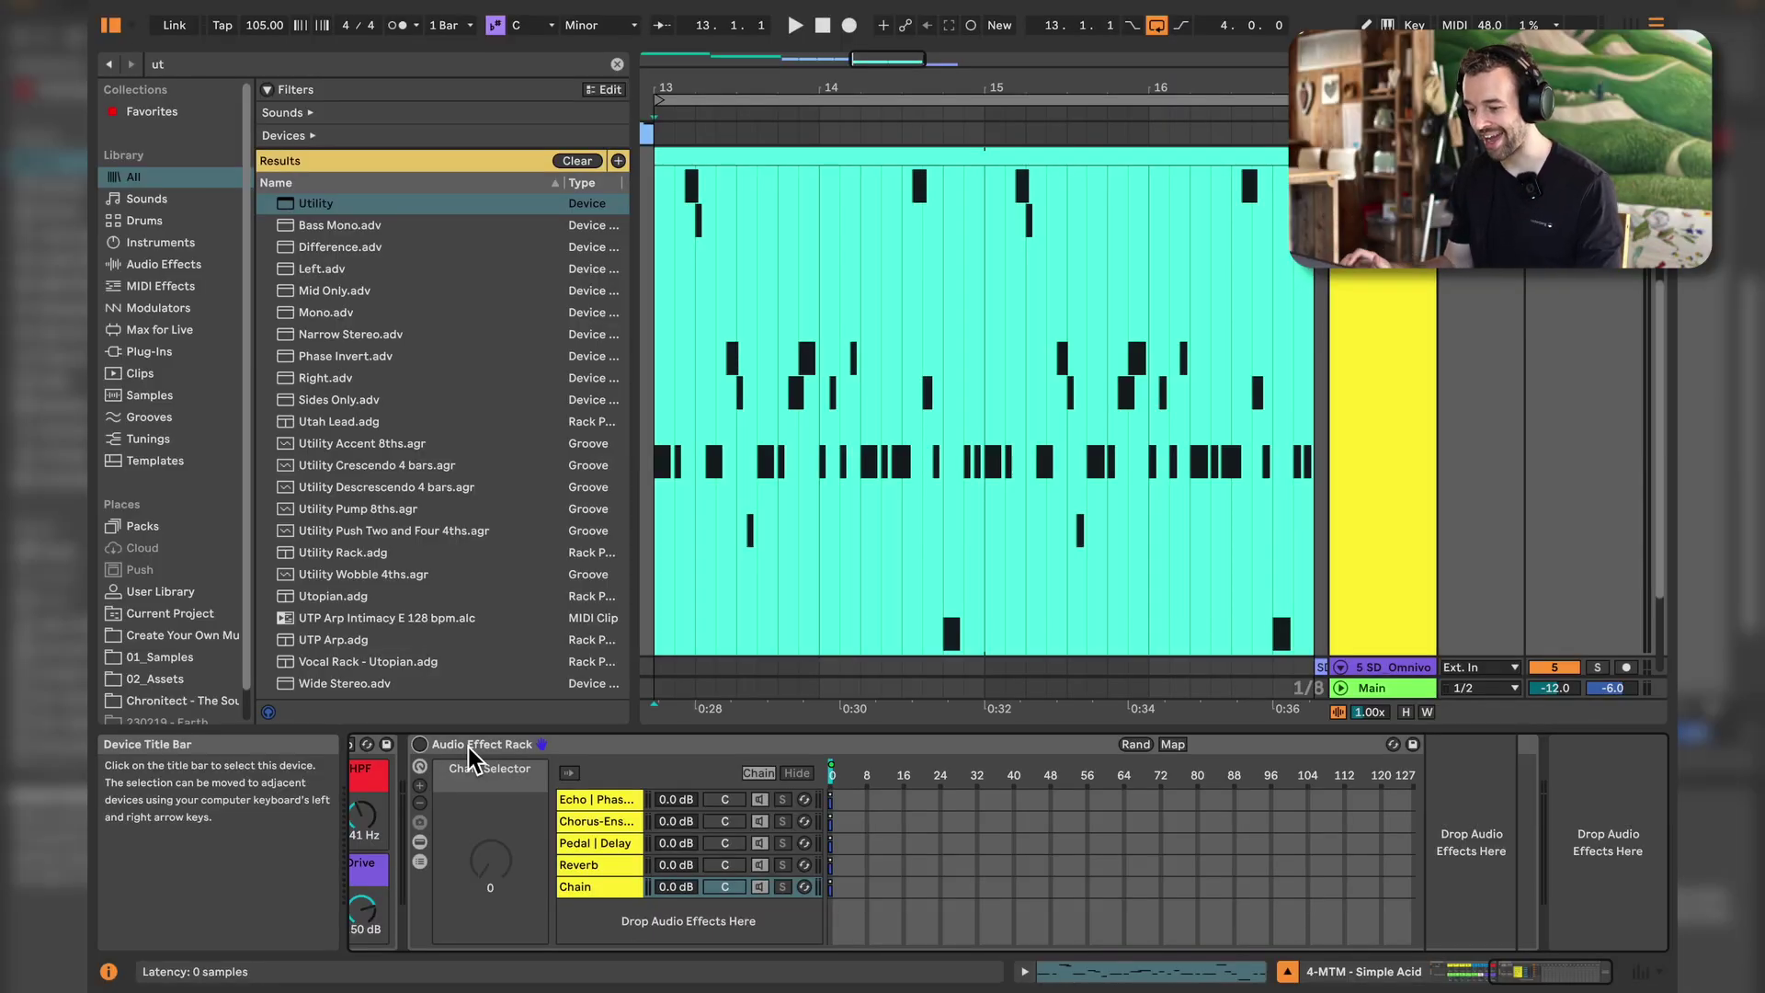
# Switch on the Audio Effect Rack during playback and step through its Echo, Chorus, Pedal | Delay, Reverb and Chain chains
pyautogui.press('space')
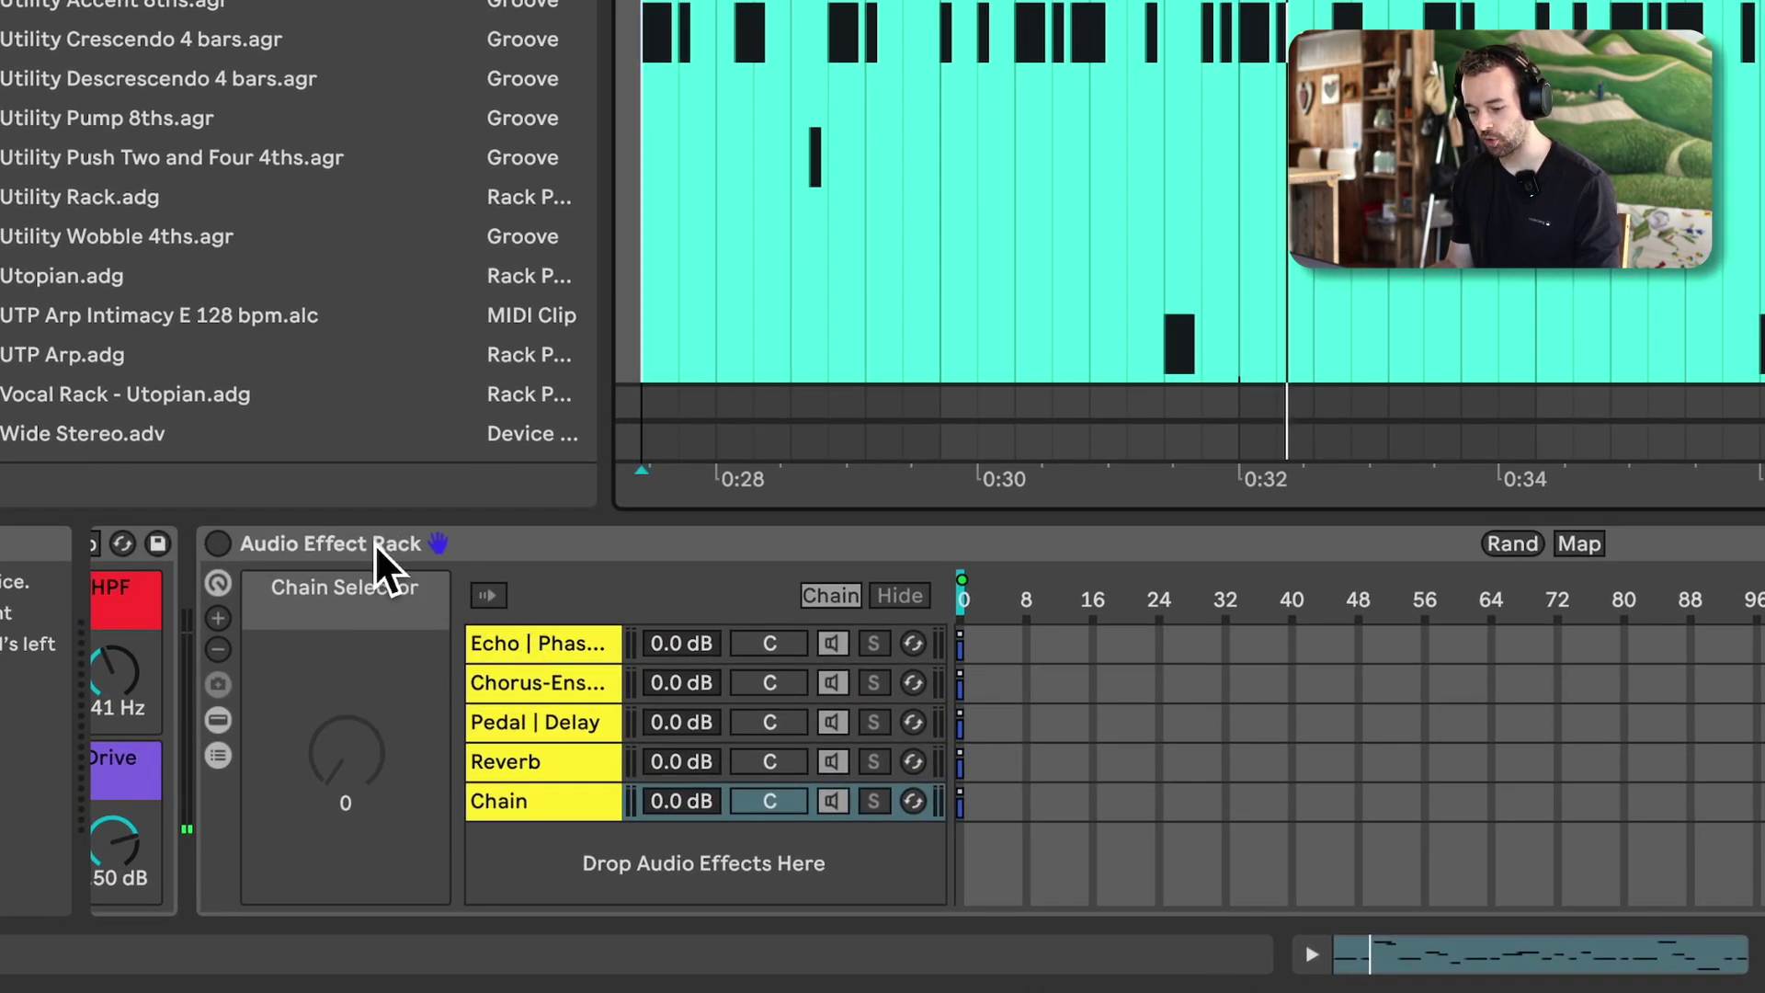
pyautogui.click(218, 543)
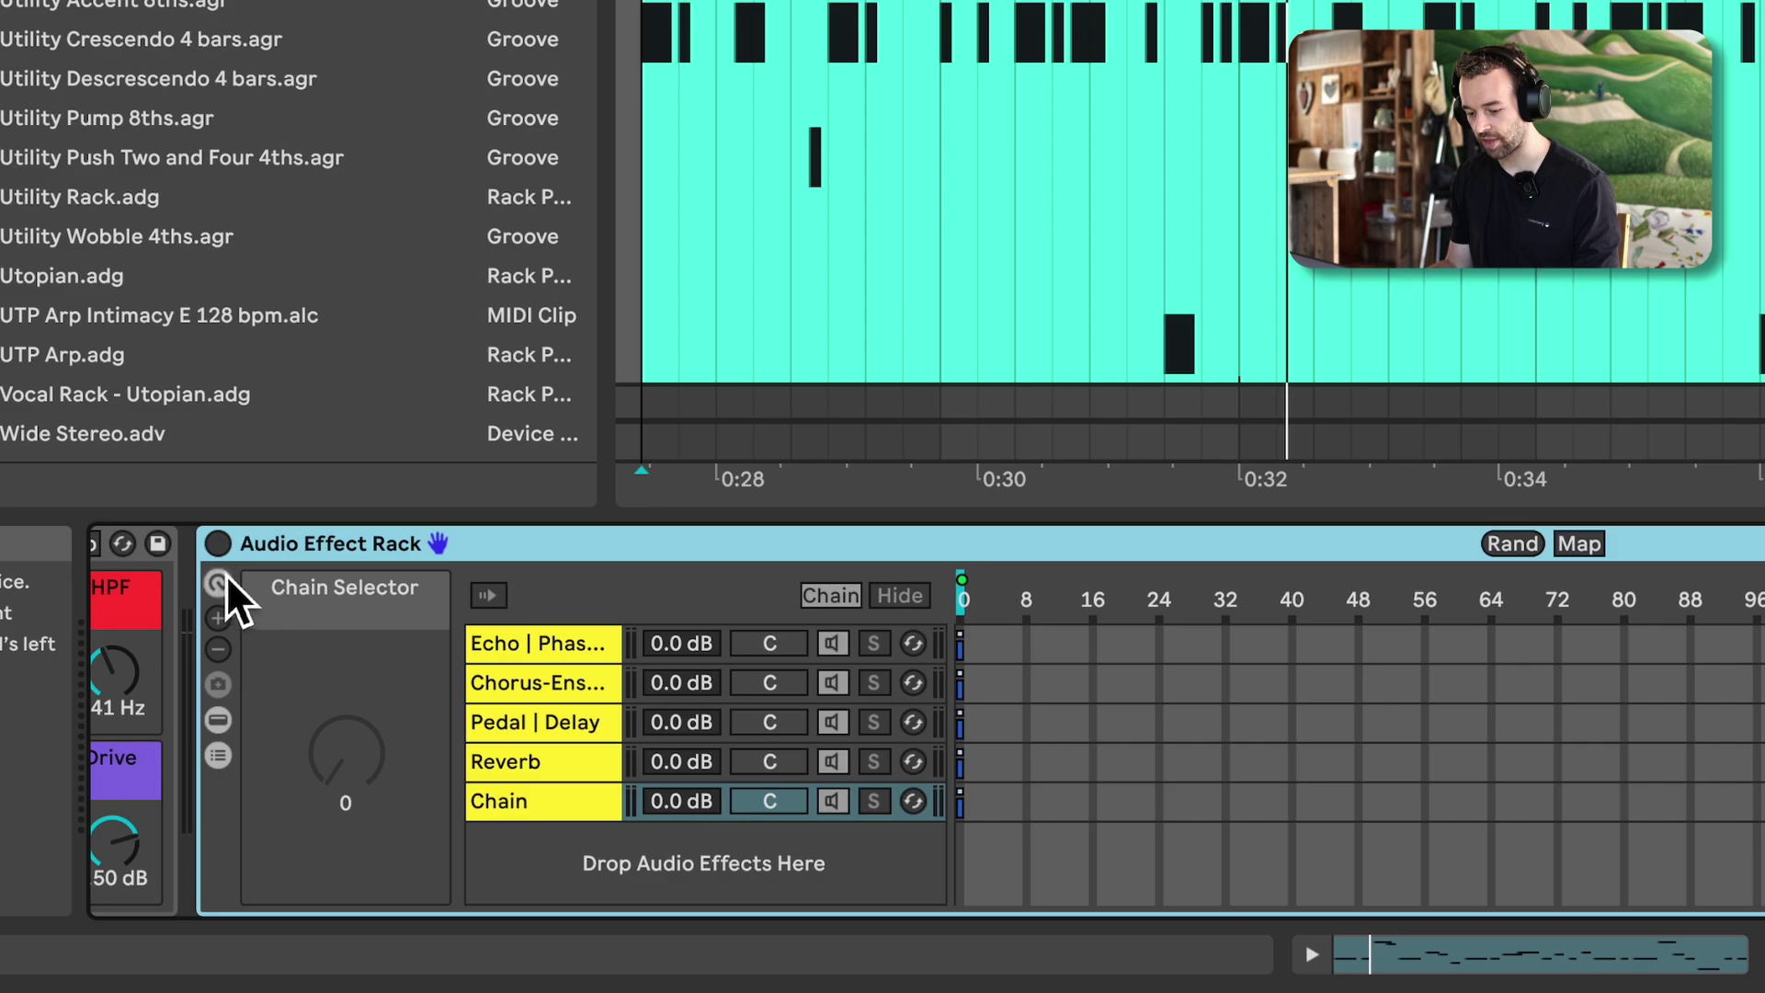
pyautogui.click(562, 654)
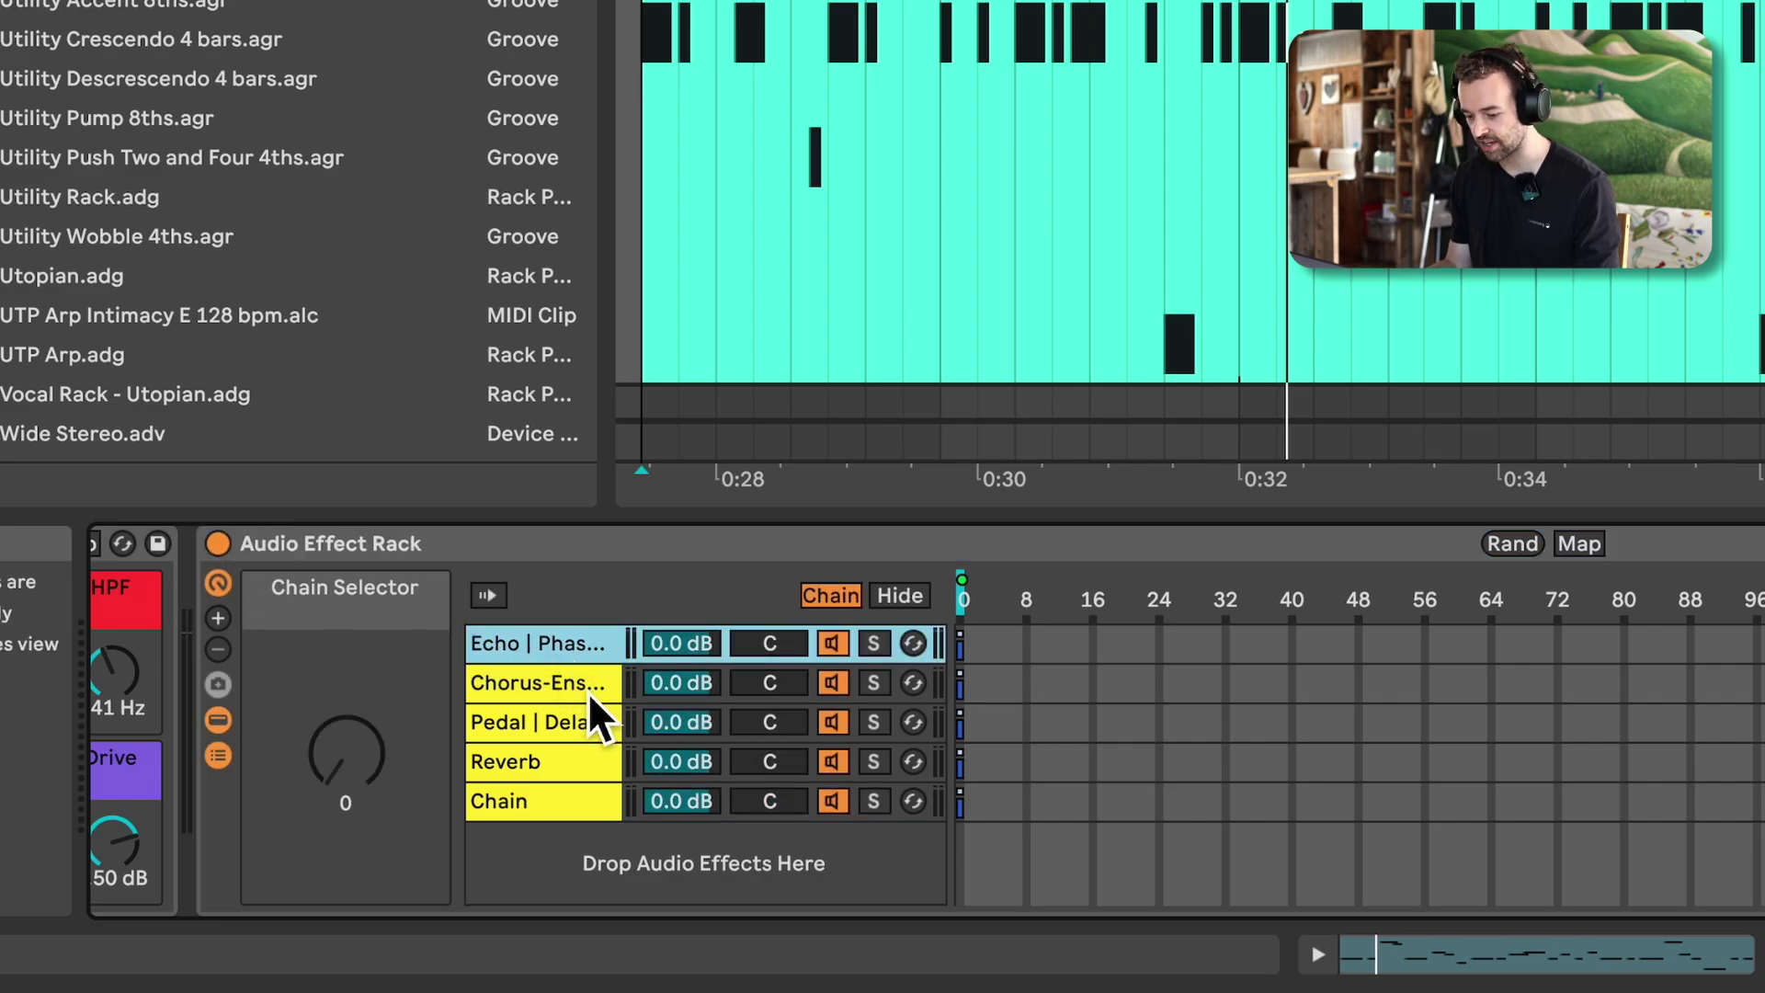
pyautogui.click(588, 691)
pyautogui.click(594, 723)
pyautogui.click(593, 763)
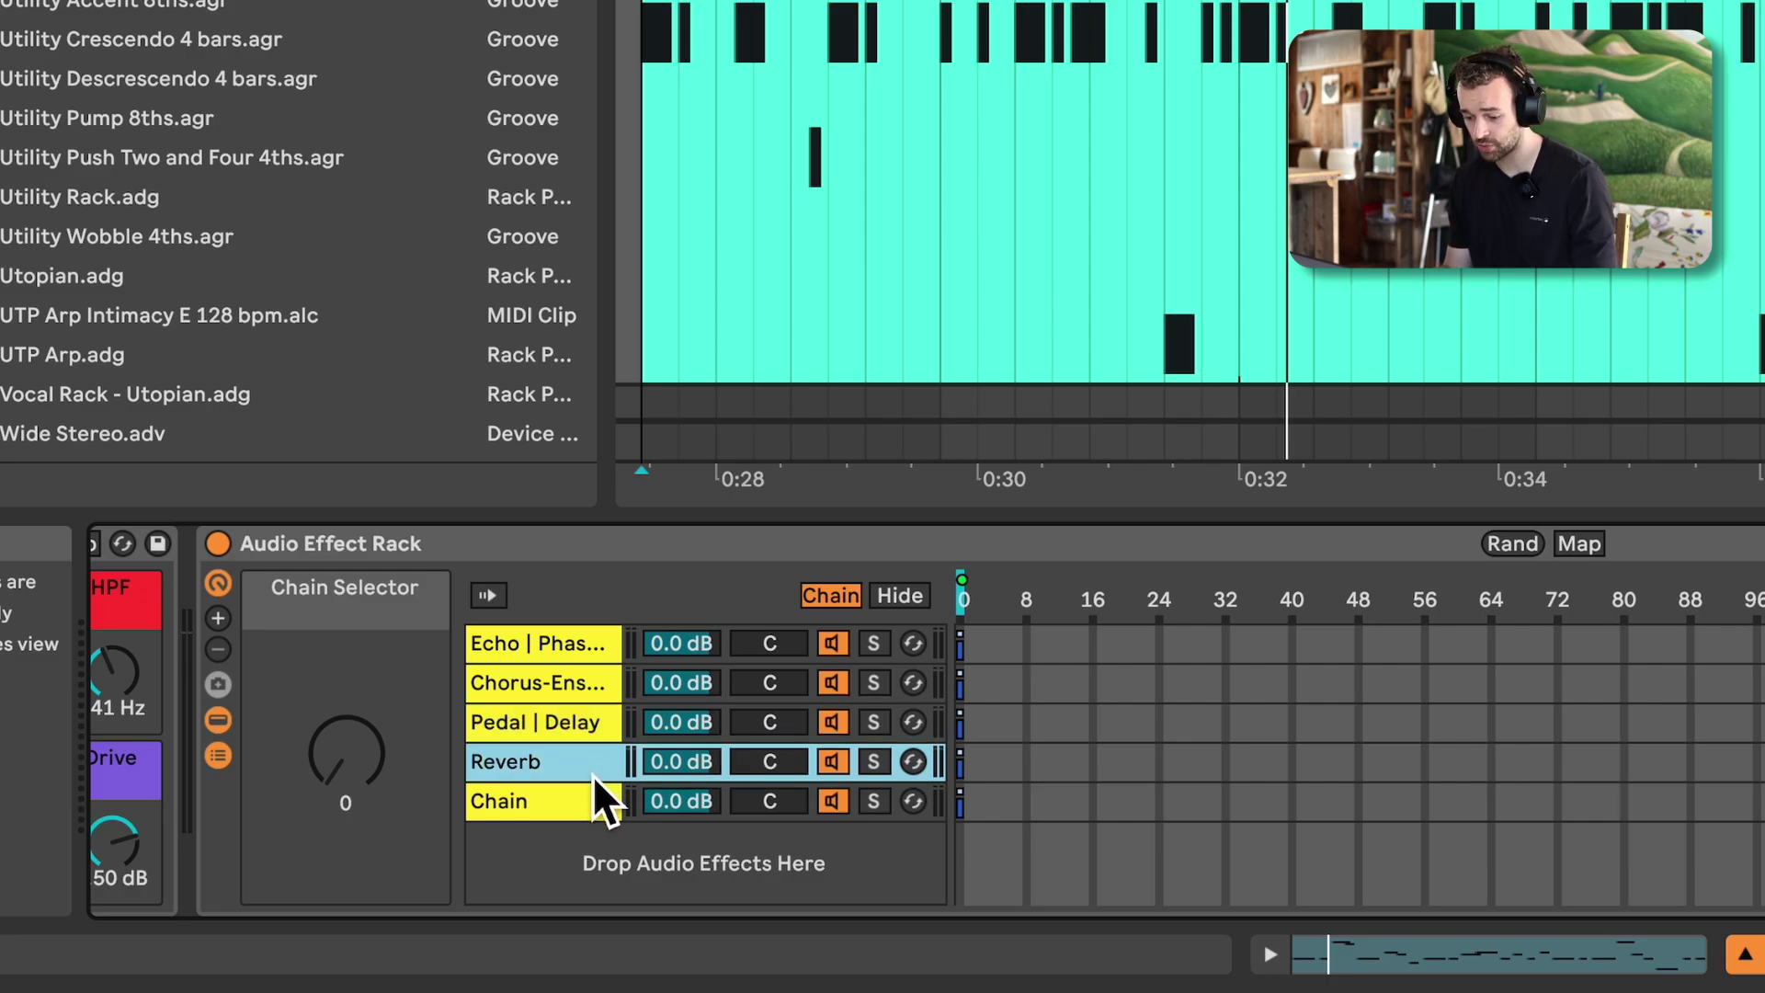
pyautogui.click(592, 813)
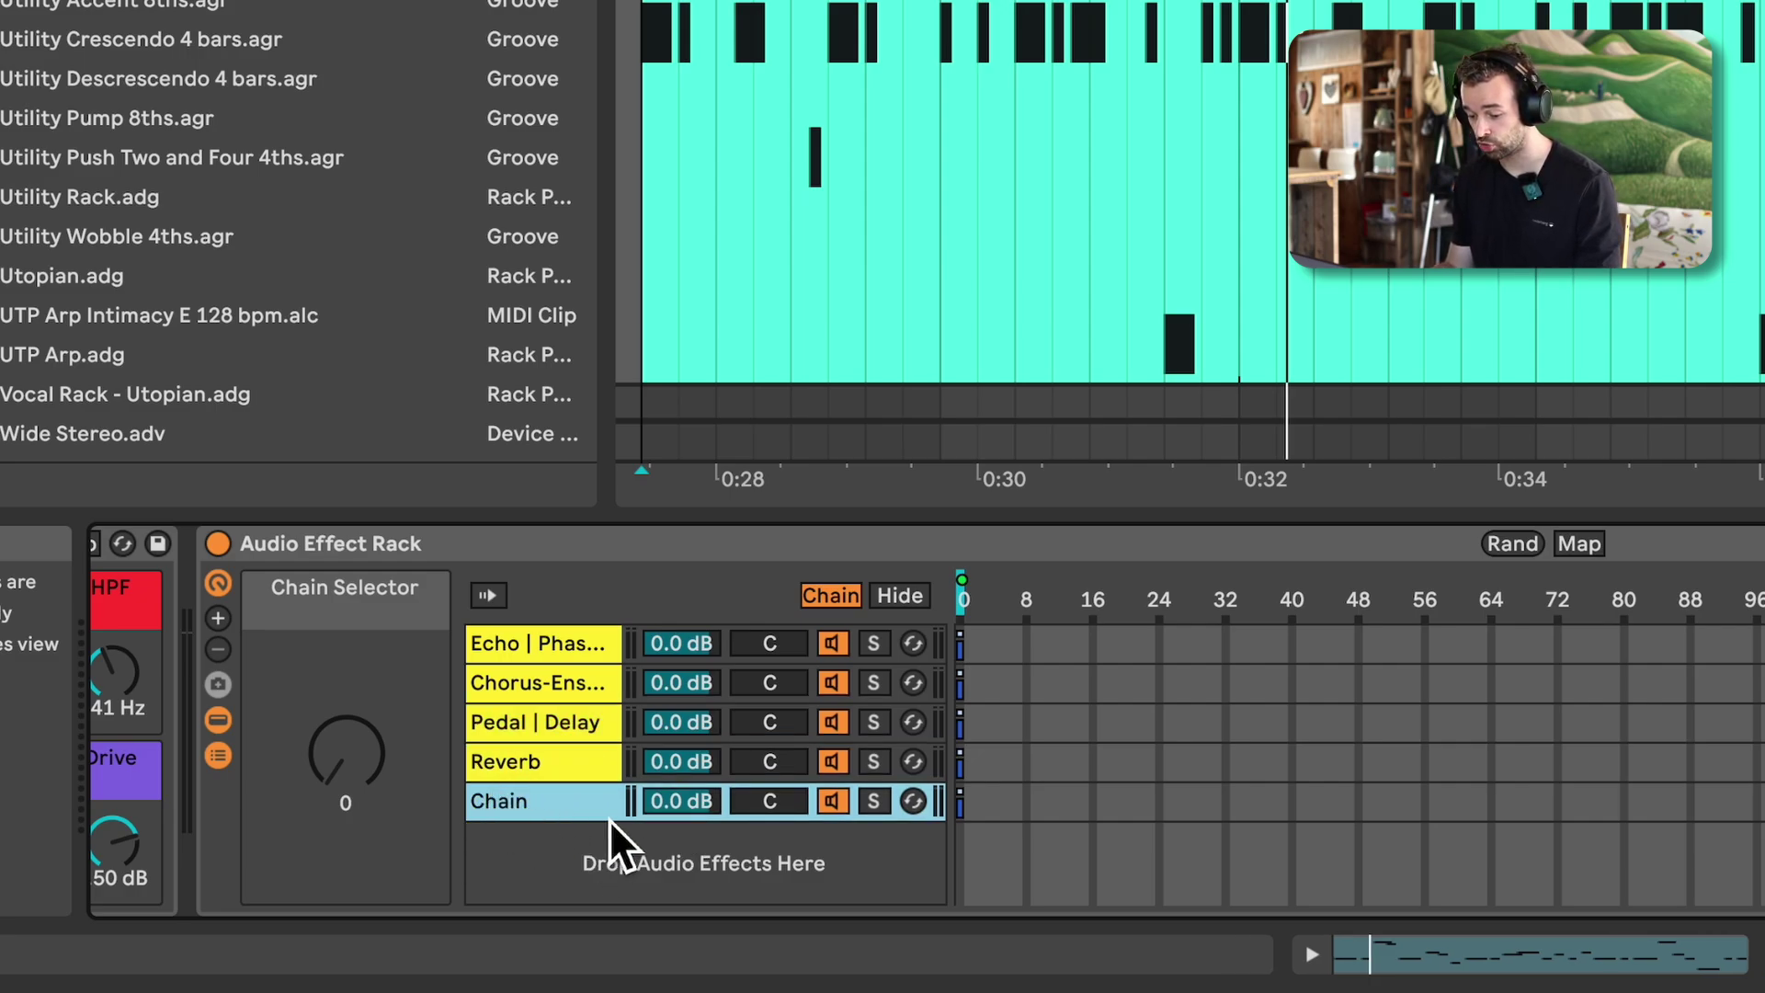
pyautogui.click(549, 644)
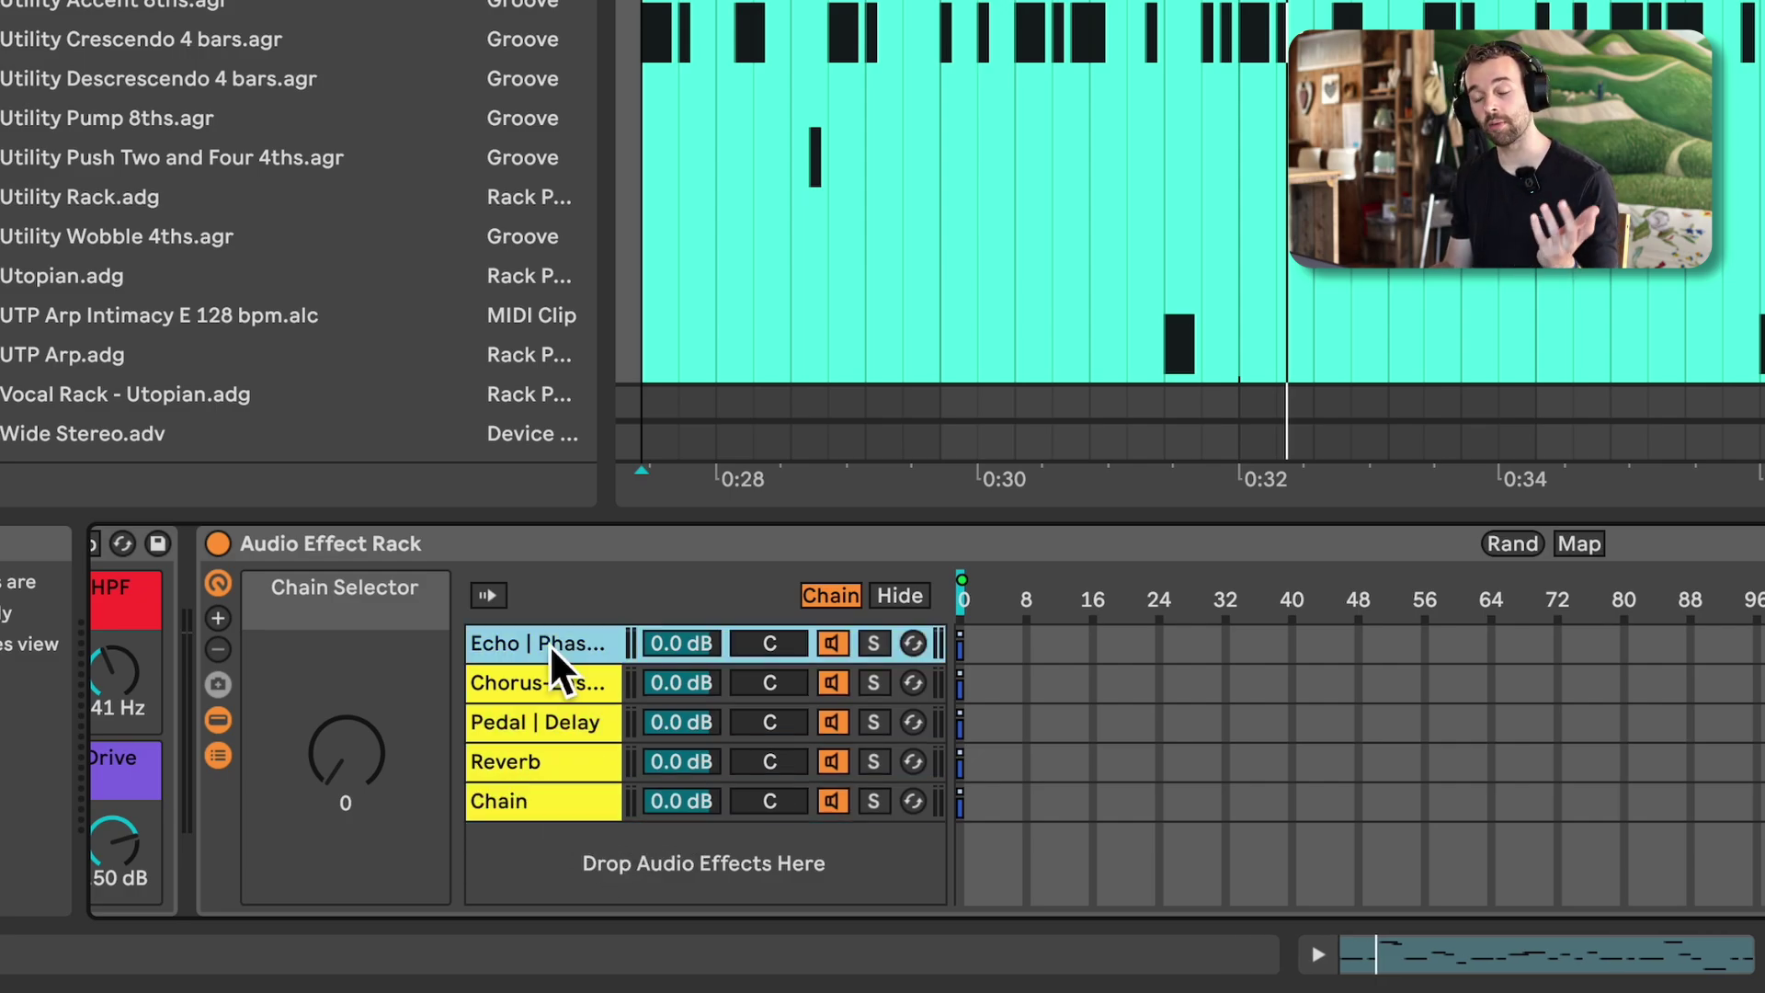
pyautogui.click(570, 683)
pyautogui.click(580, 731)
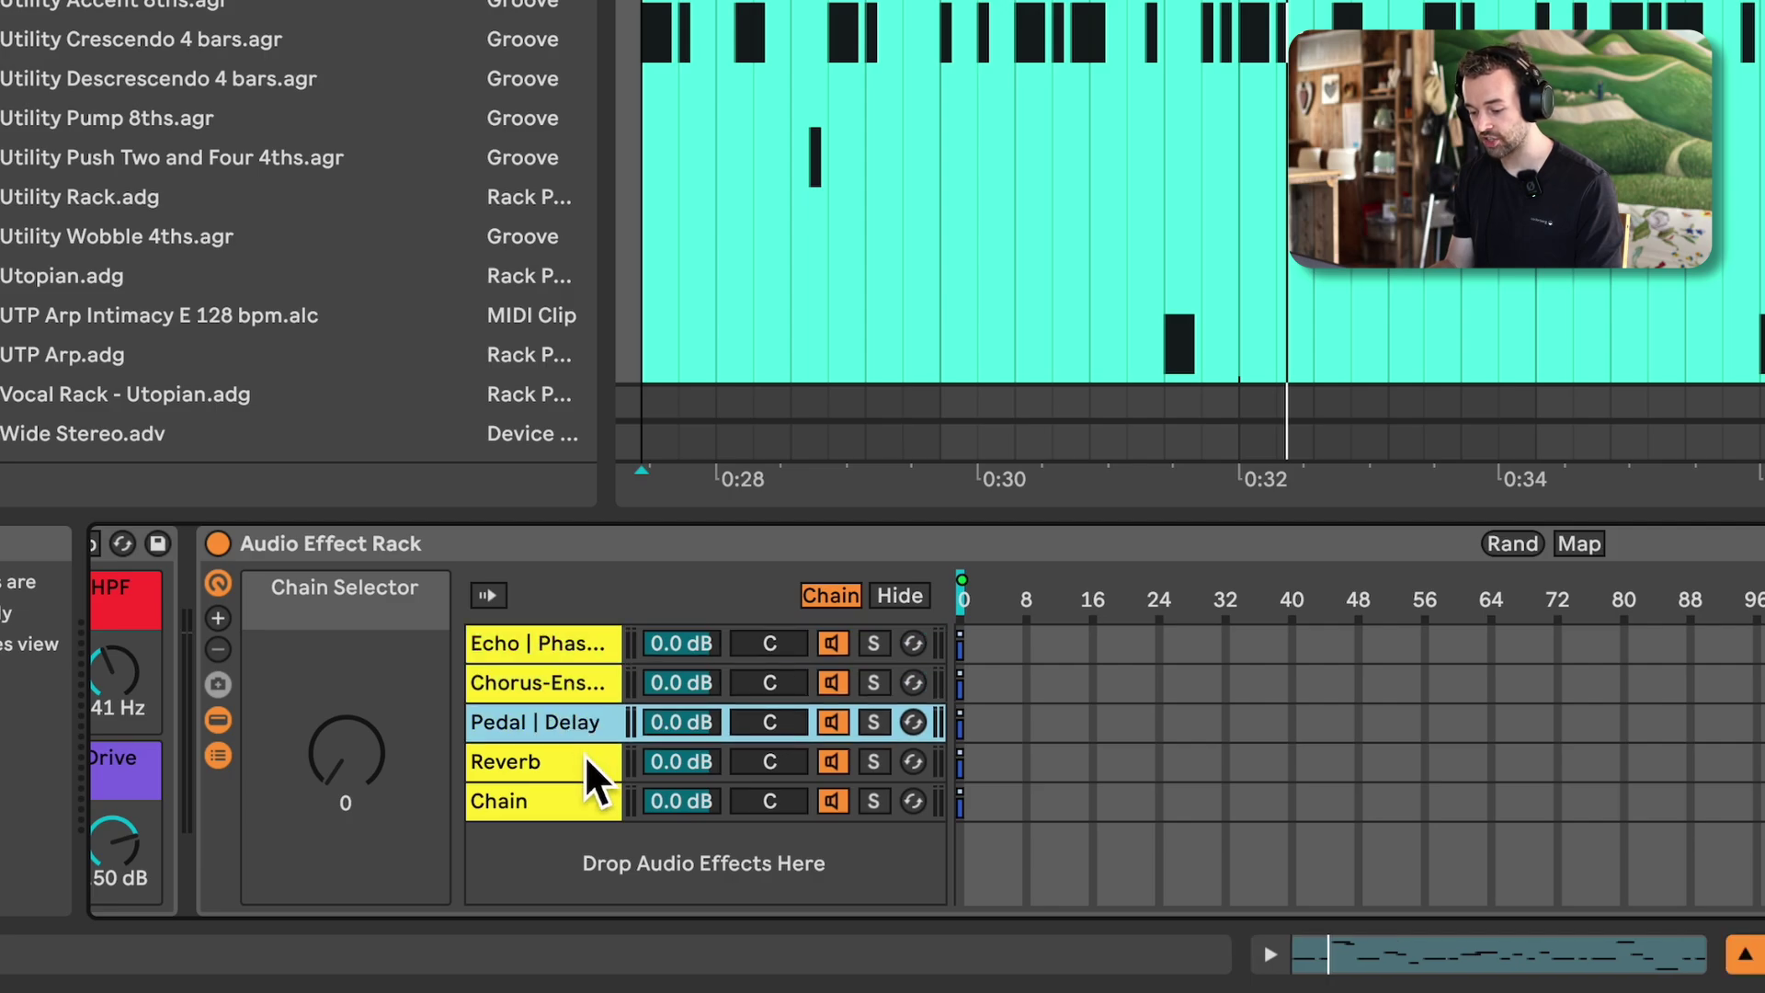
pyautogui.click(586, 763)
pyautogui.click(583, 802)
pyautogui.click(582, 775)
pyautogui.click(582, 726)
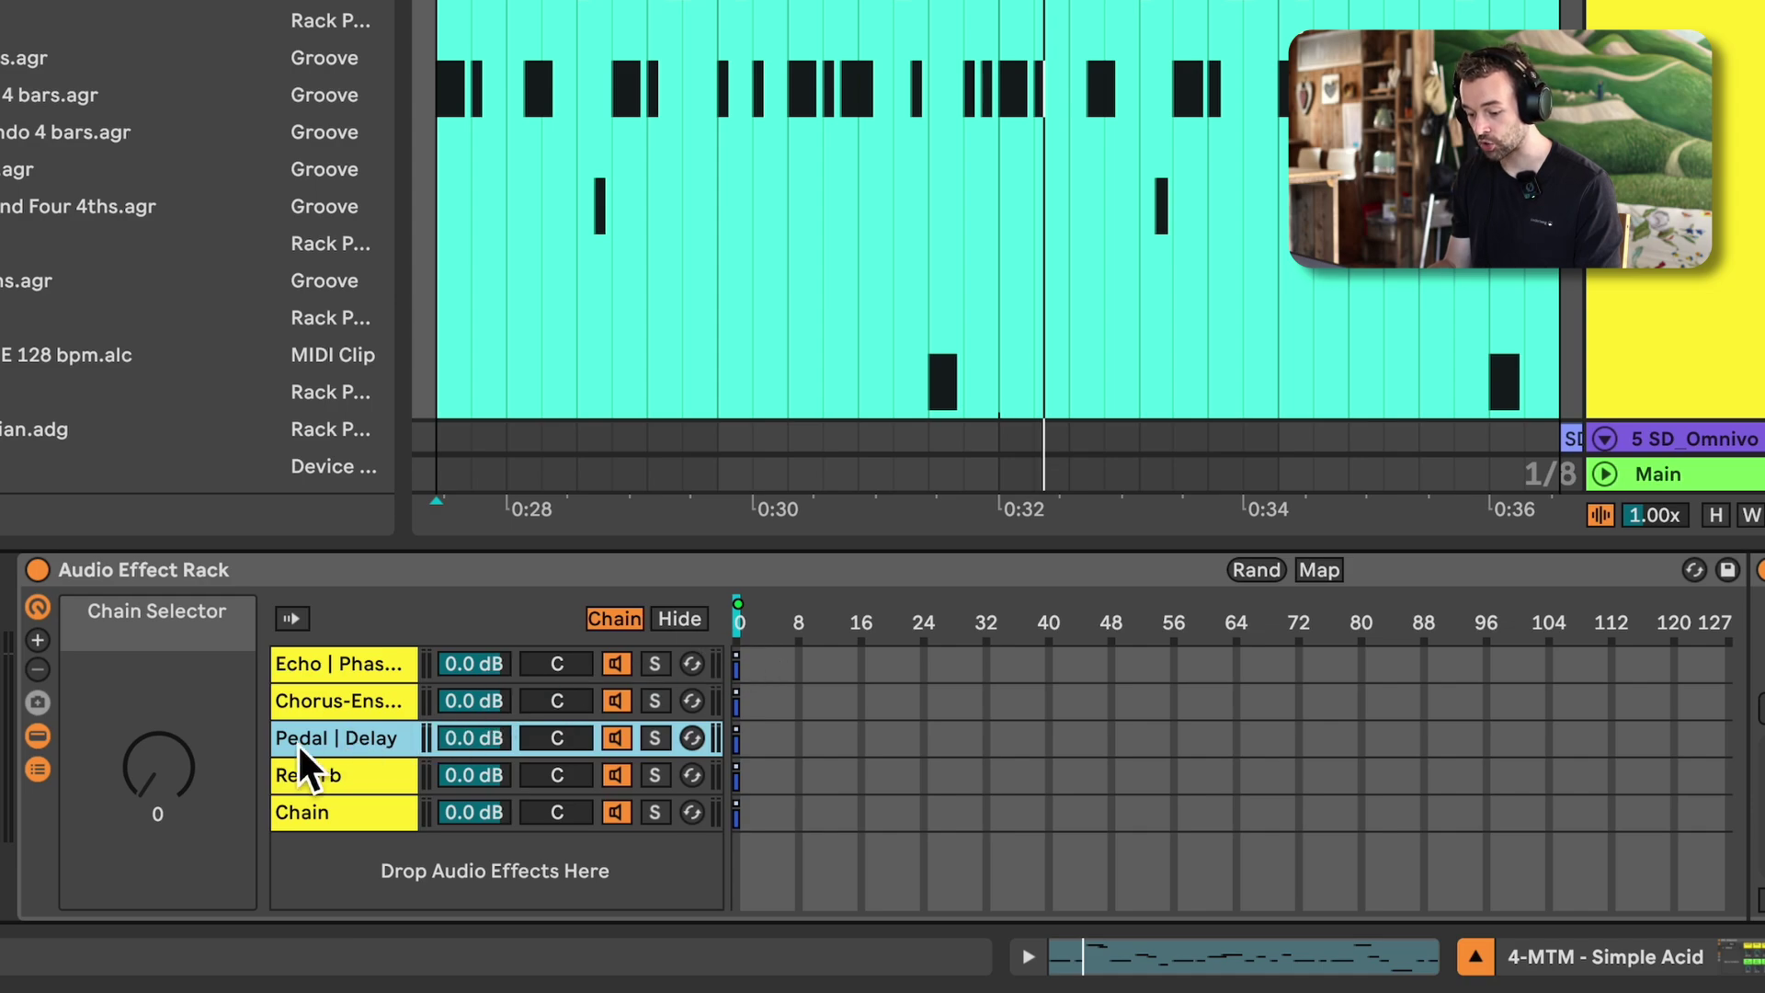
# Sweep the chain selector to 96, move the Reverb zone up to 126, then select the first four chains
pyautogui.moveTo(158, 765)
pyautogui.mouseDown()
pyautogui.moveTo(158, 635)
pyautogui.moveTo(158, 763)
pyautogui.moveTo(158, 662)
pyautogui.moveTo(158, 692)
pyautogui.mouseUp()
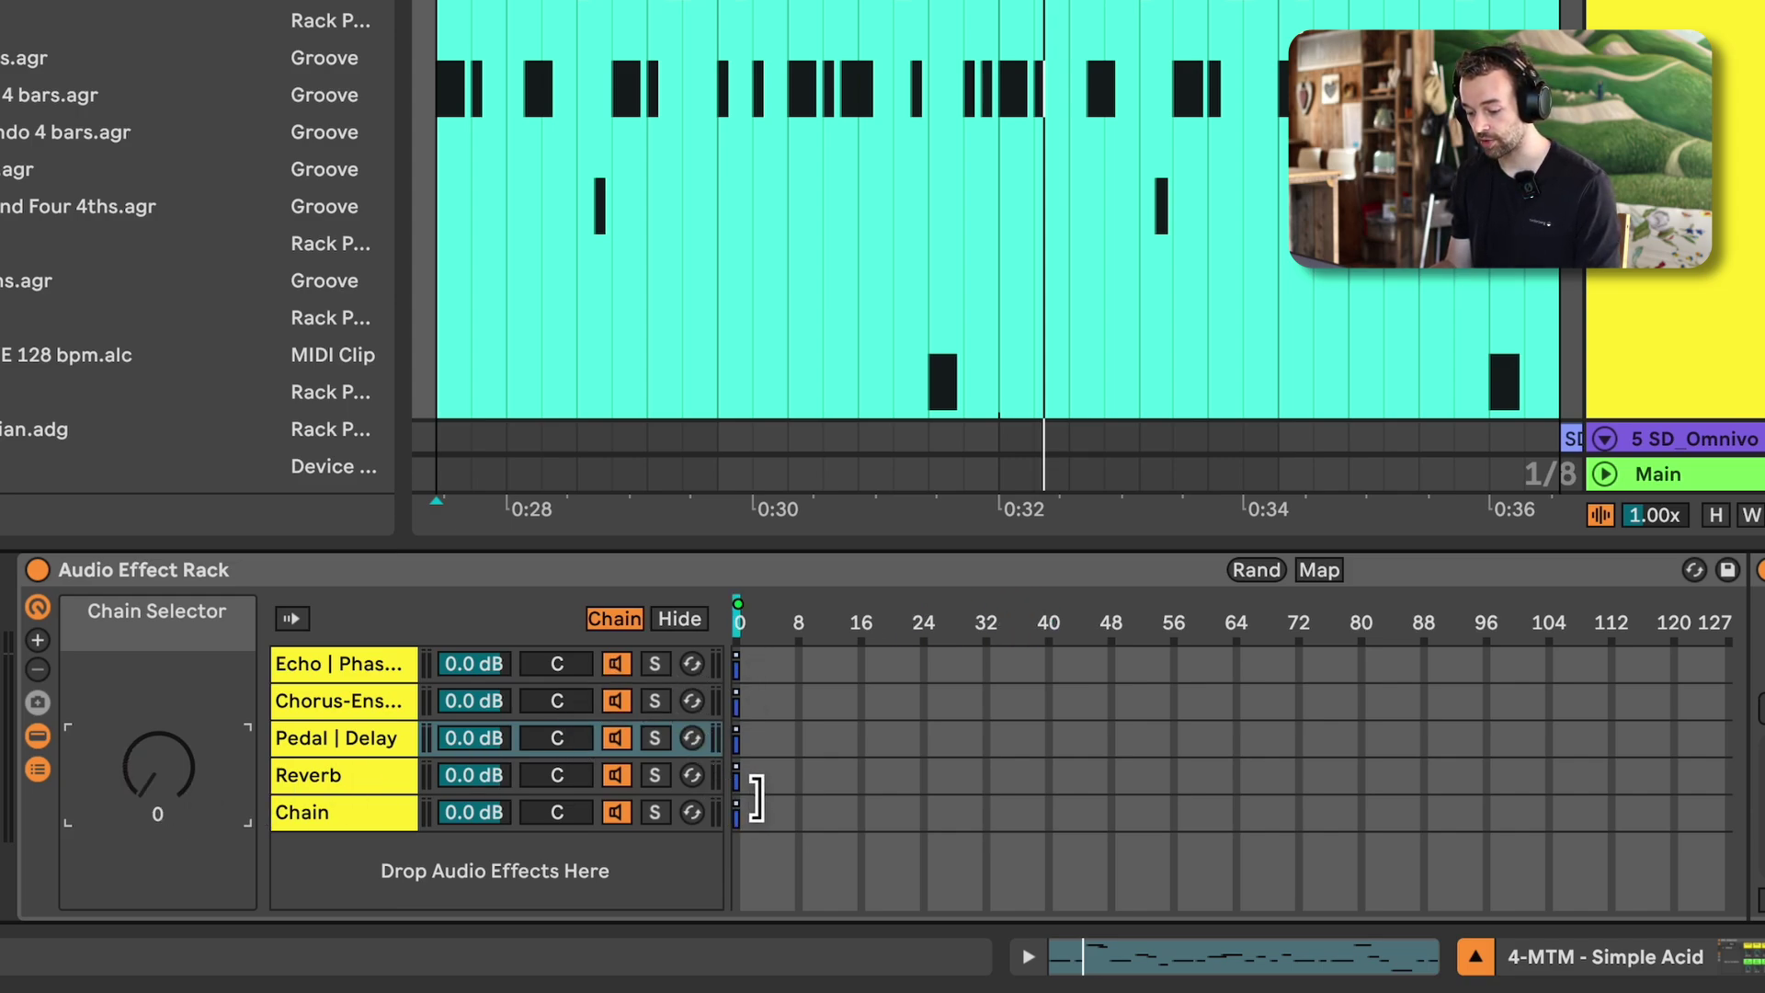
pyautogui.click(412, 680)
pyautogui.click(388, 715)
pyautogui.click(394, 735)
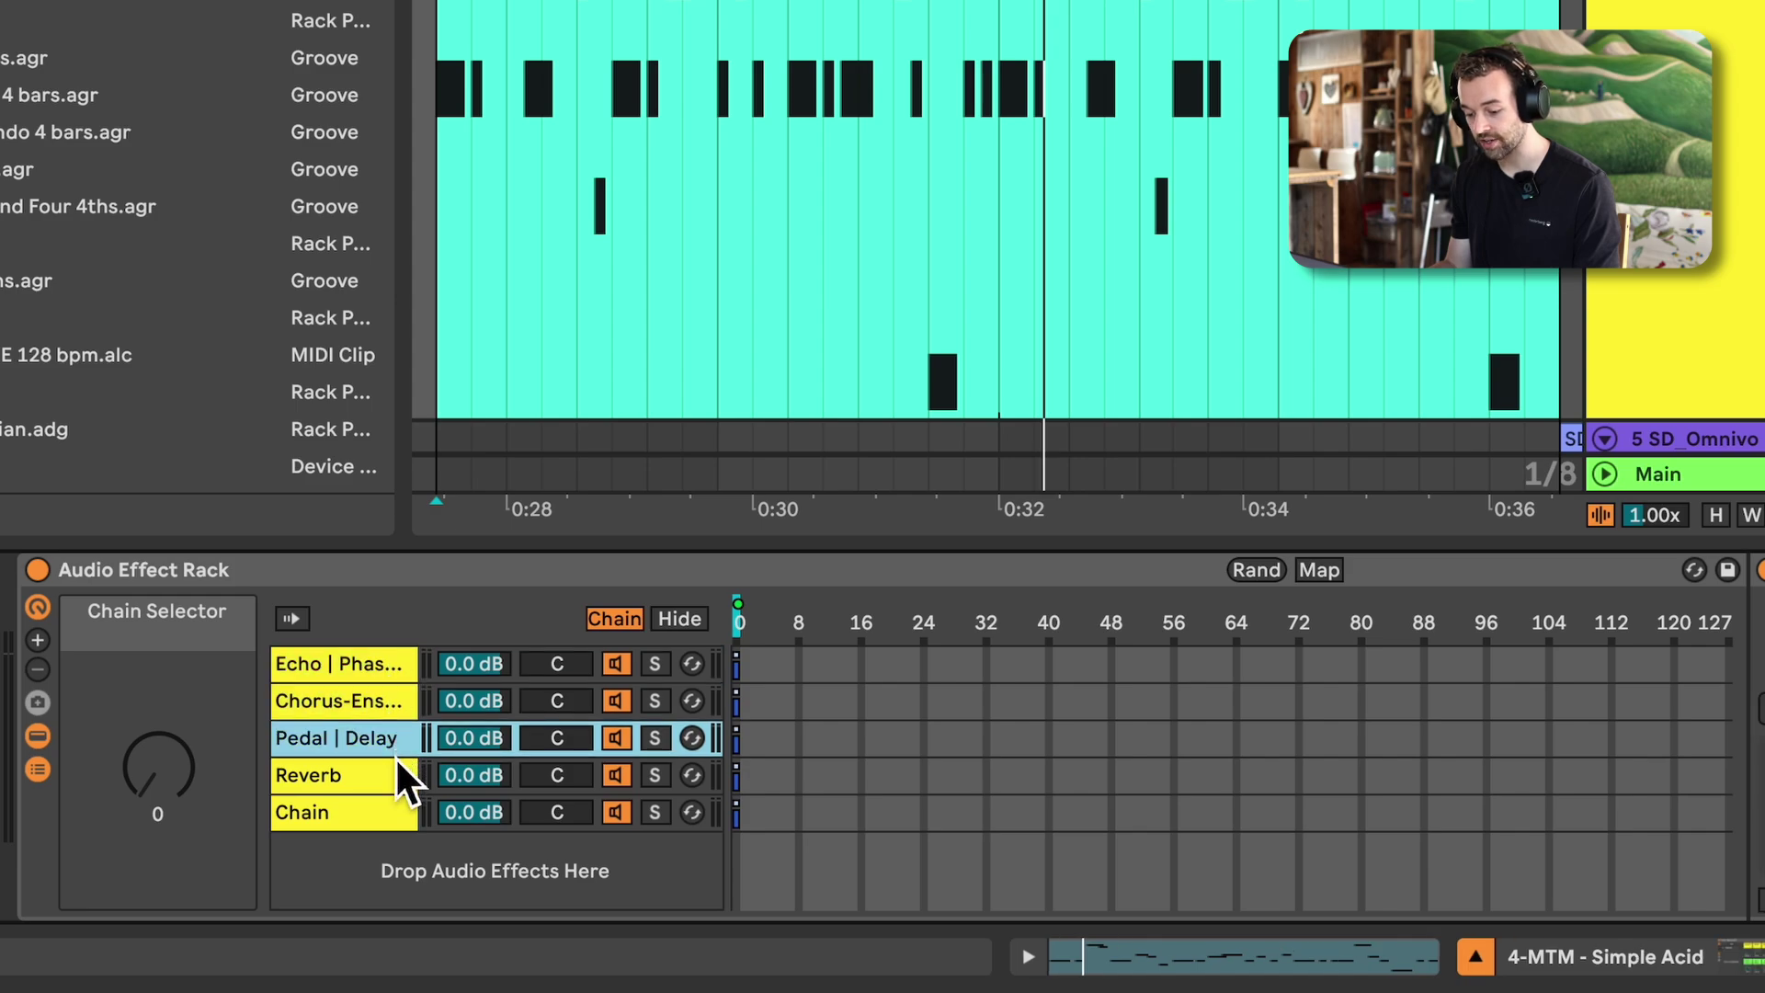
pyautogui.click(395, 777)
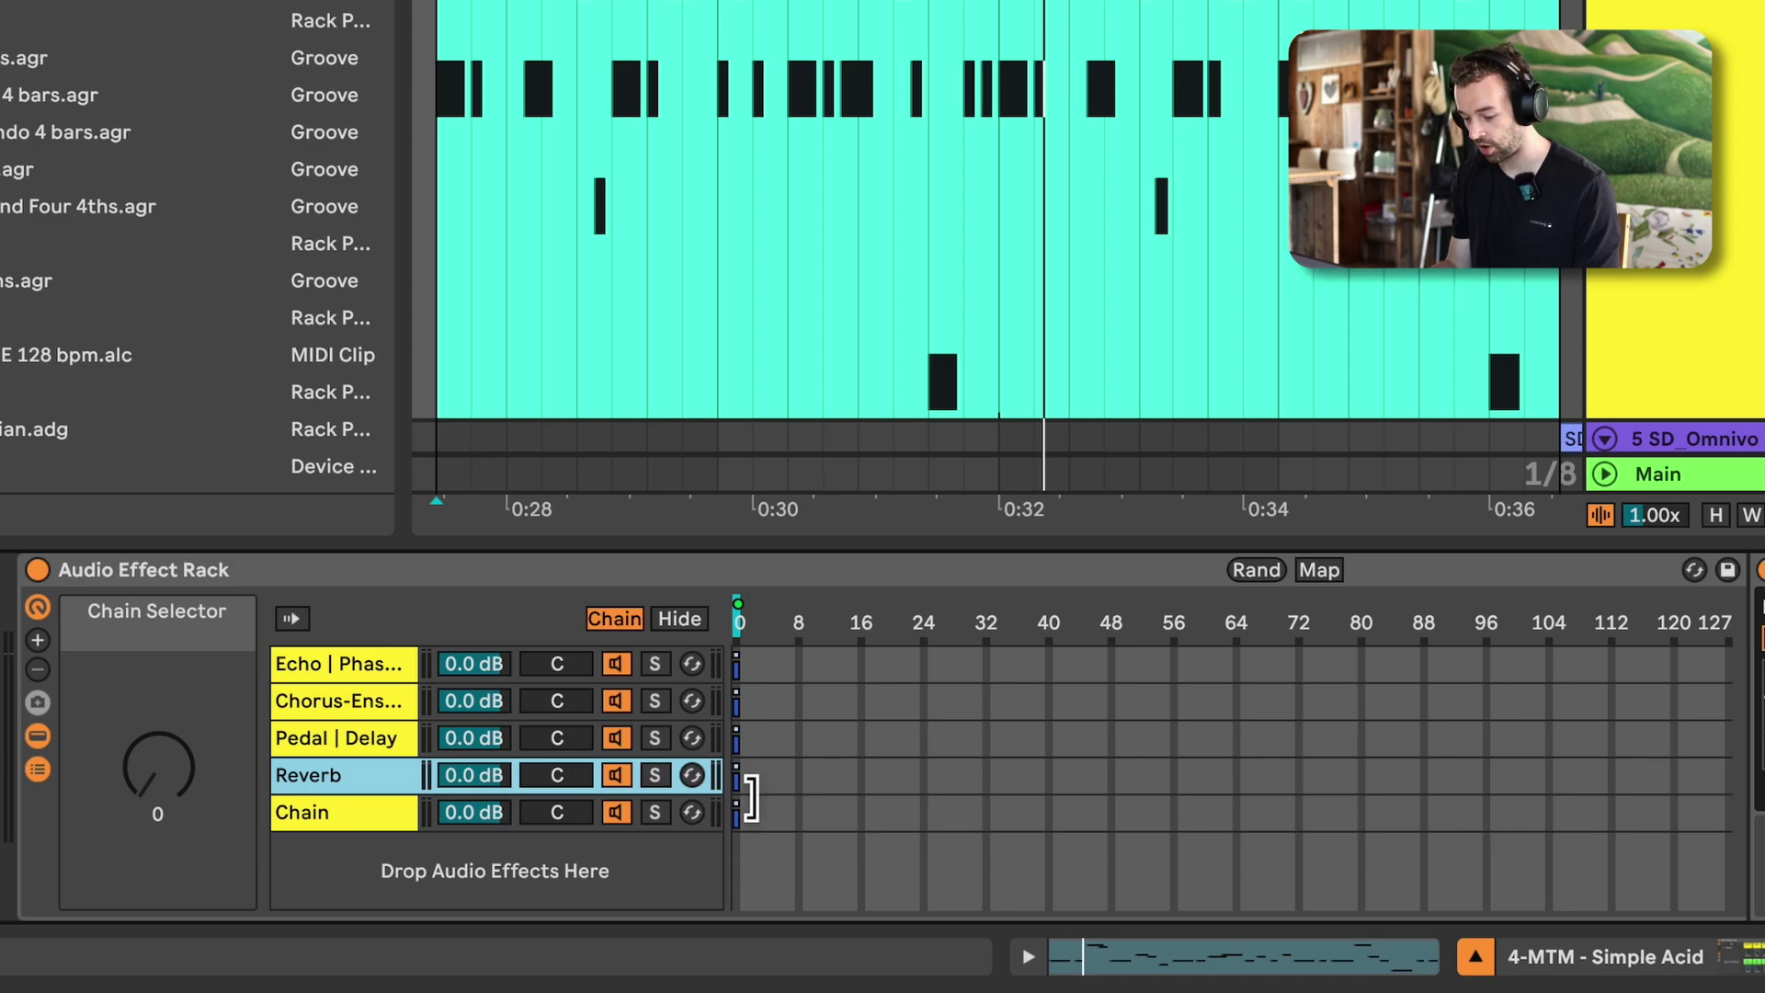
pyautogui.moveTo(756, 802); pyautogui.dragTo(1724, 809)
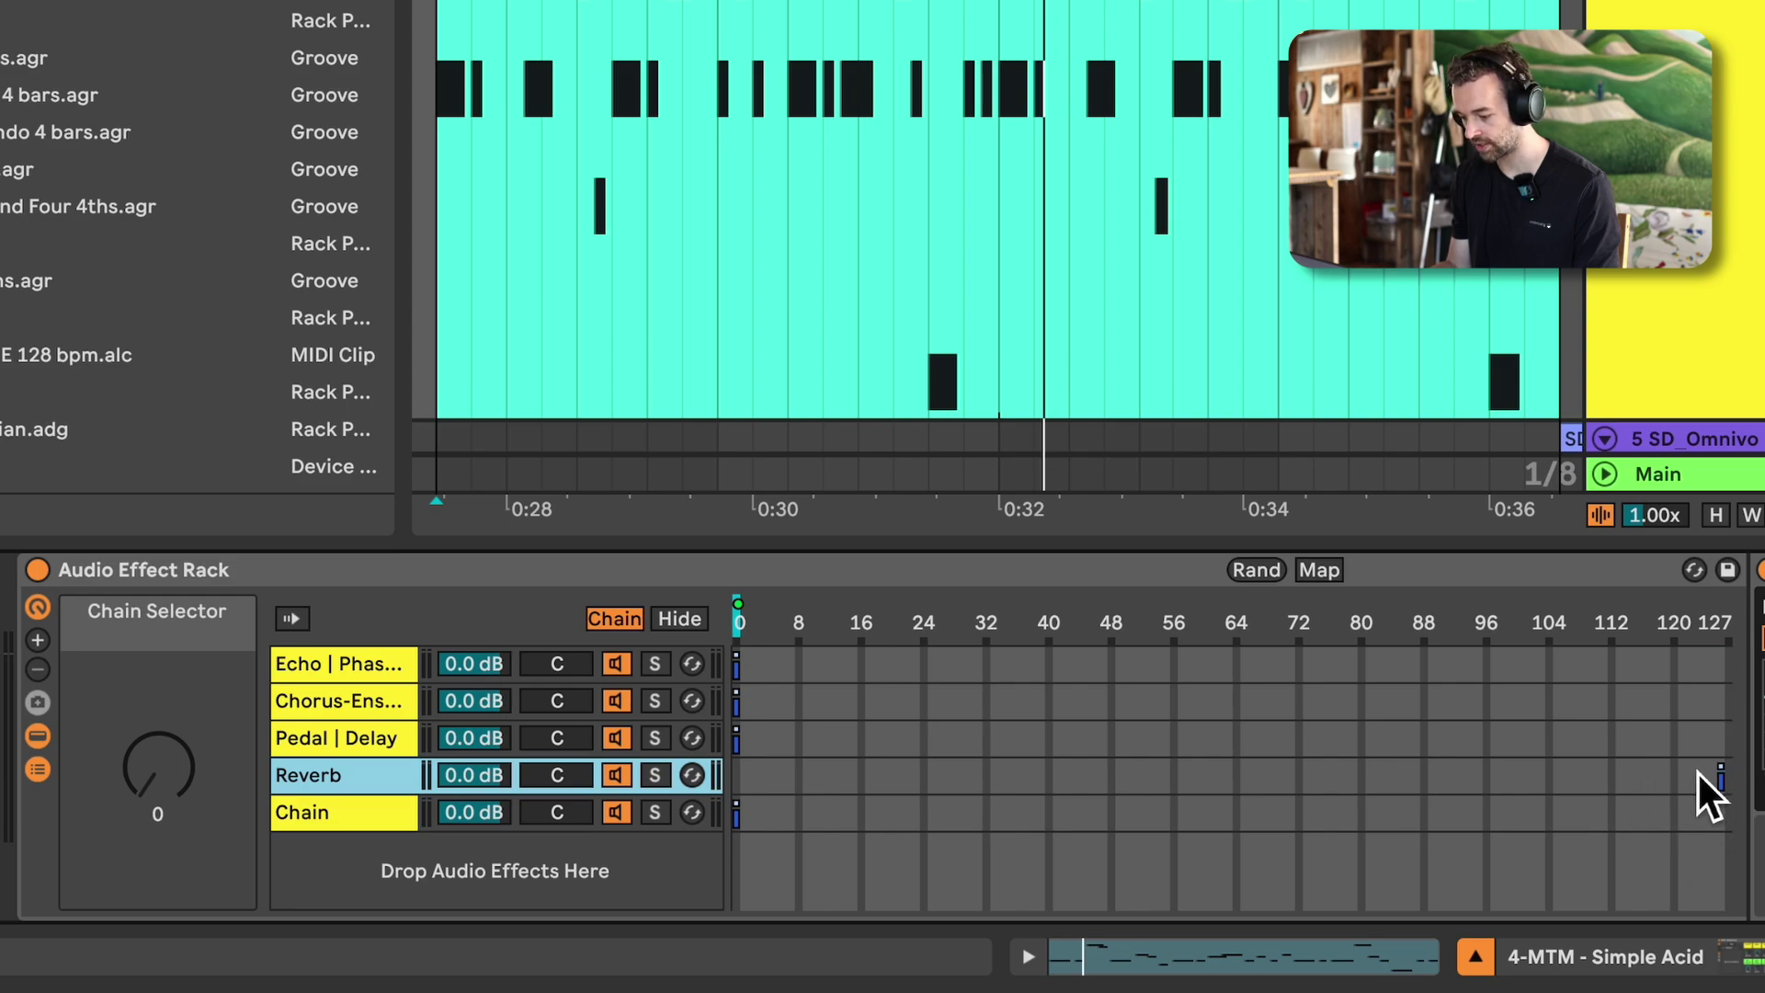
pyautogui.click(377, 660)
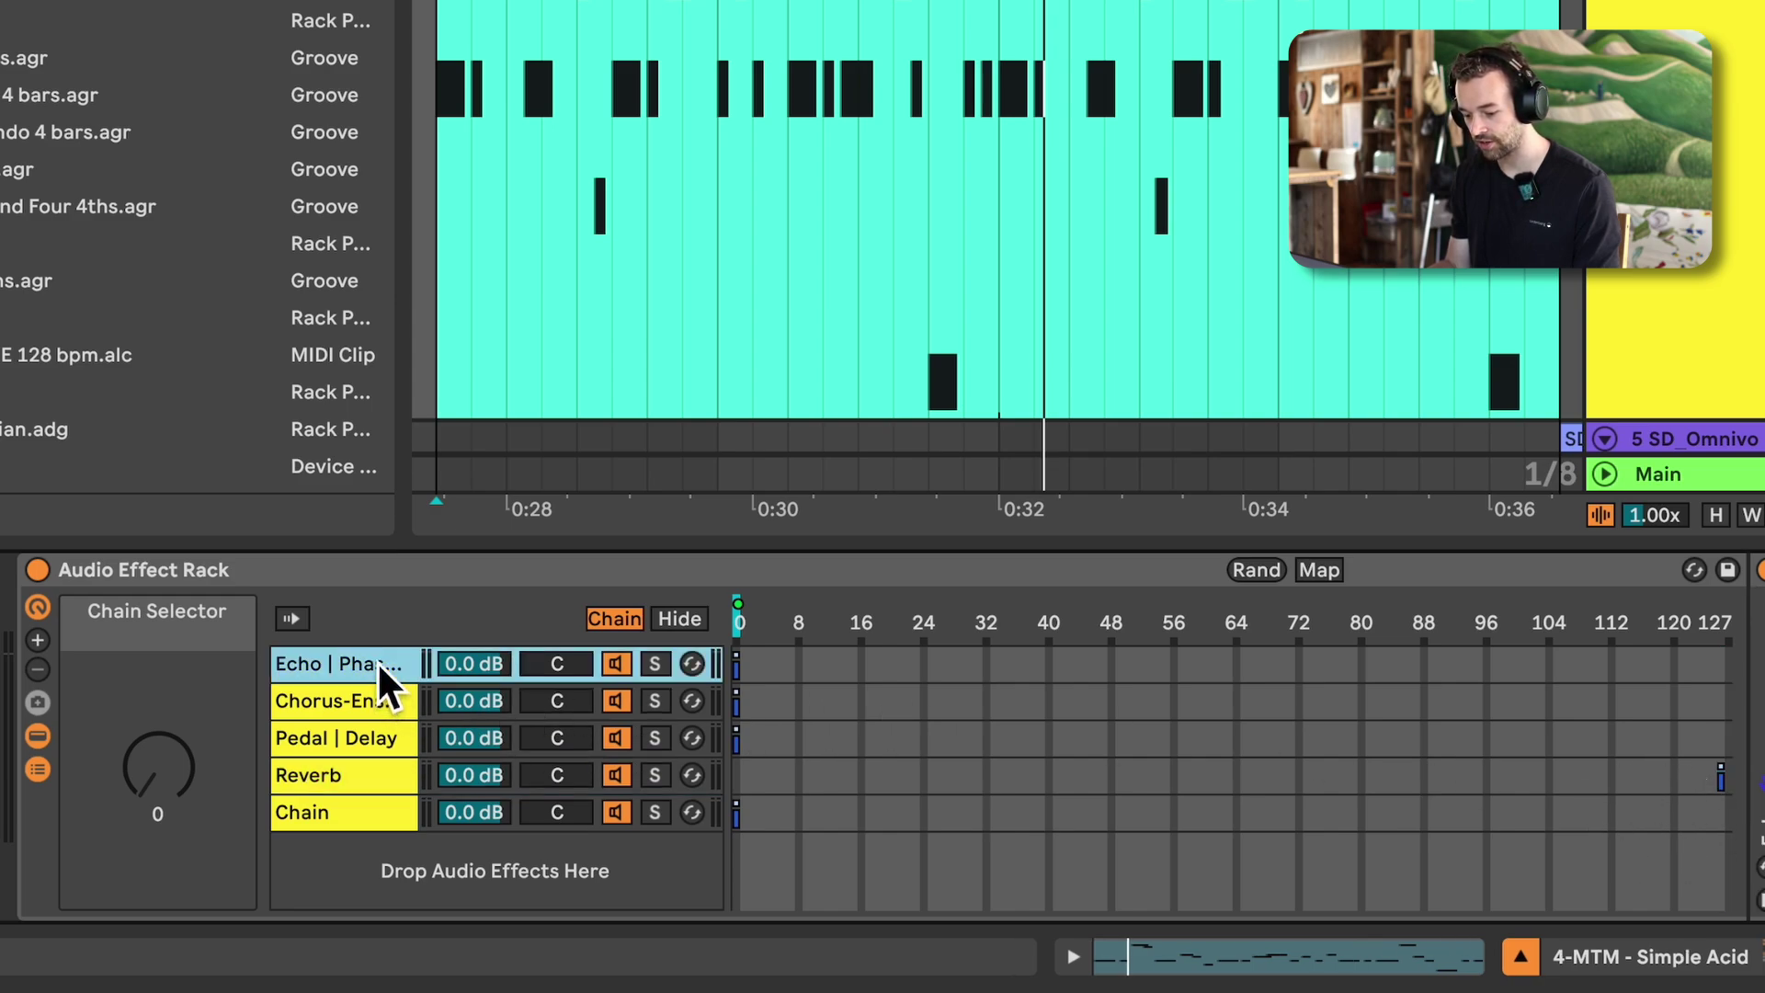
pyautogui.keyDown('shift'); pyautogui.click(379, 780); pyautogui.keyUp('shift')
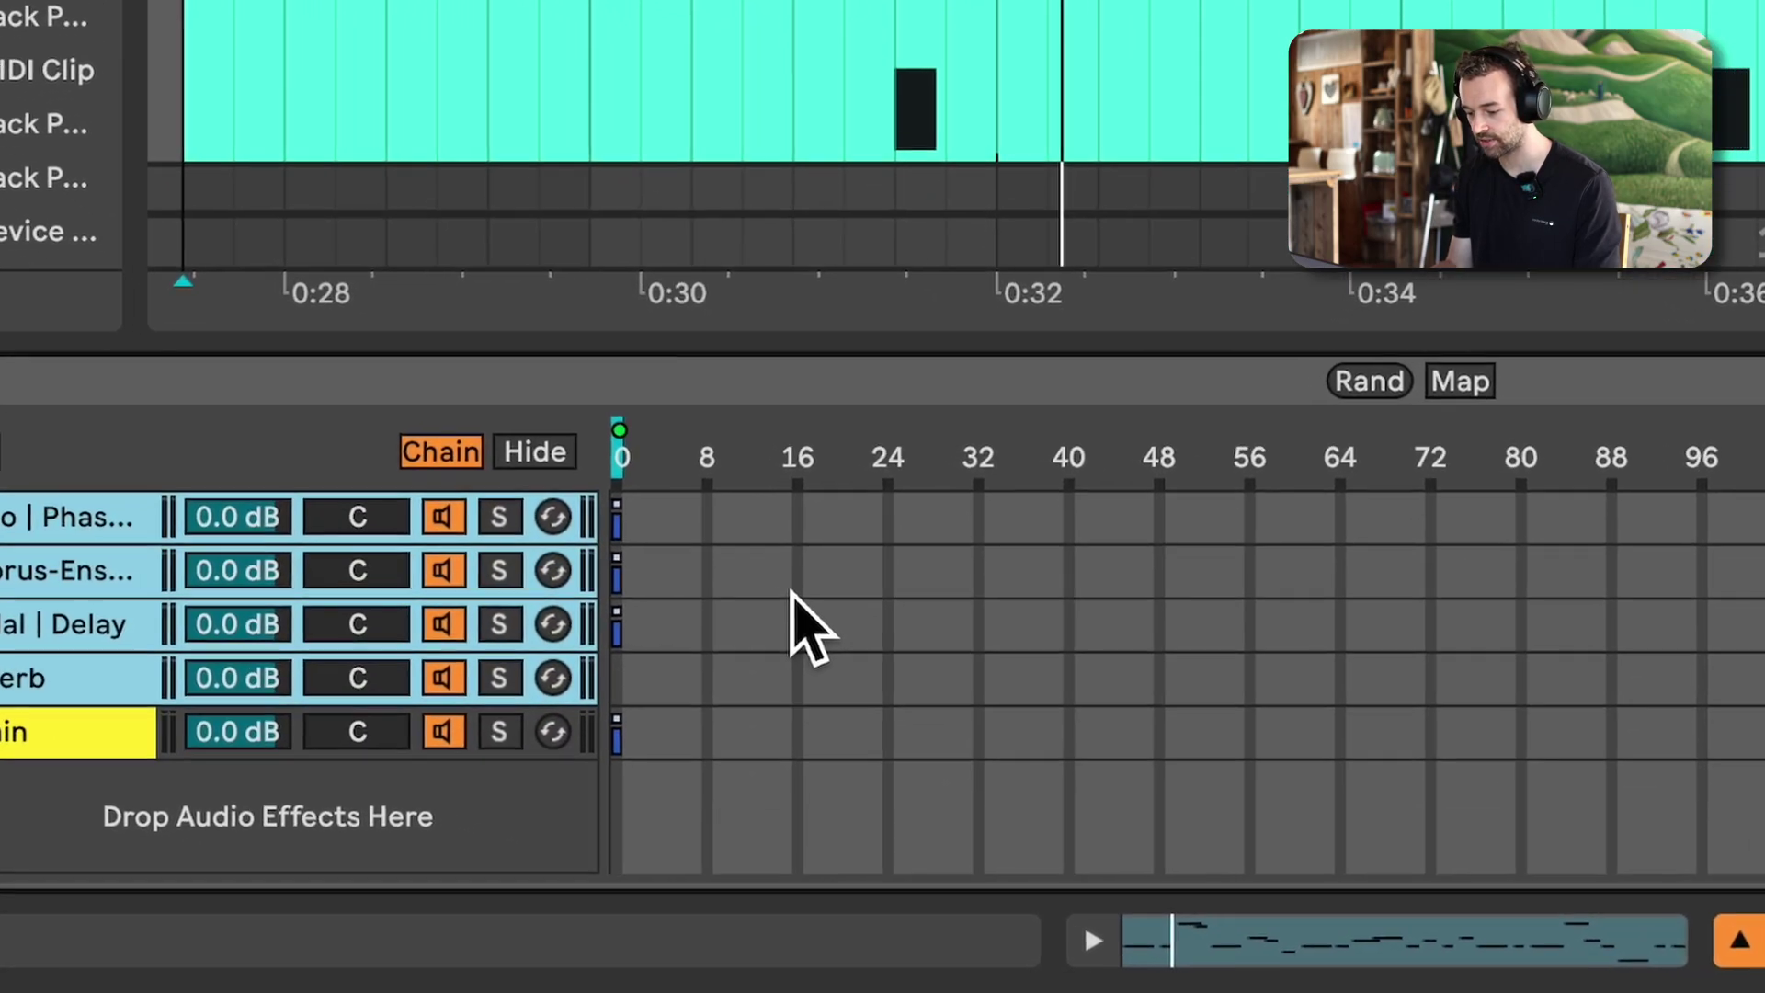
# Distribute the four selected chains' zones evenly across 0–127
pyautogui.rightClick(859, 719)
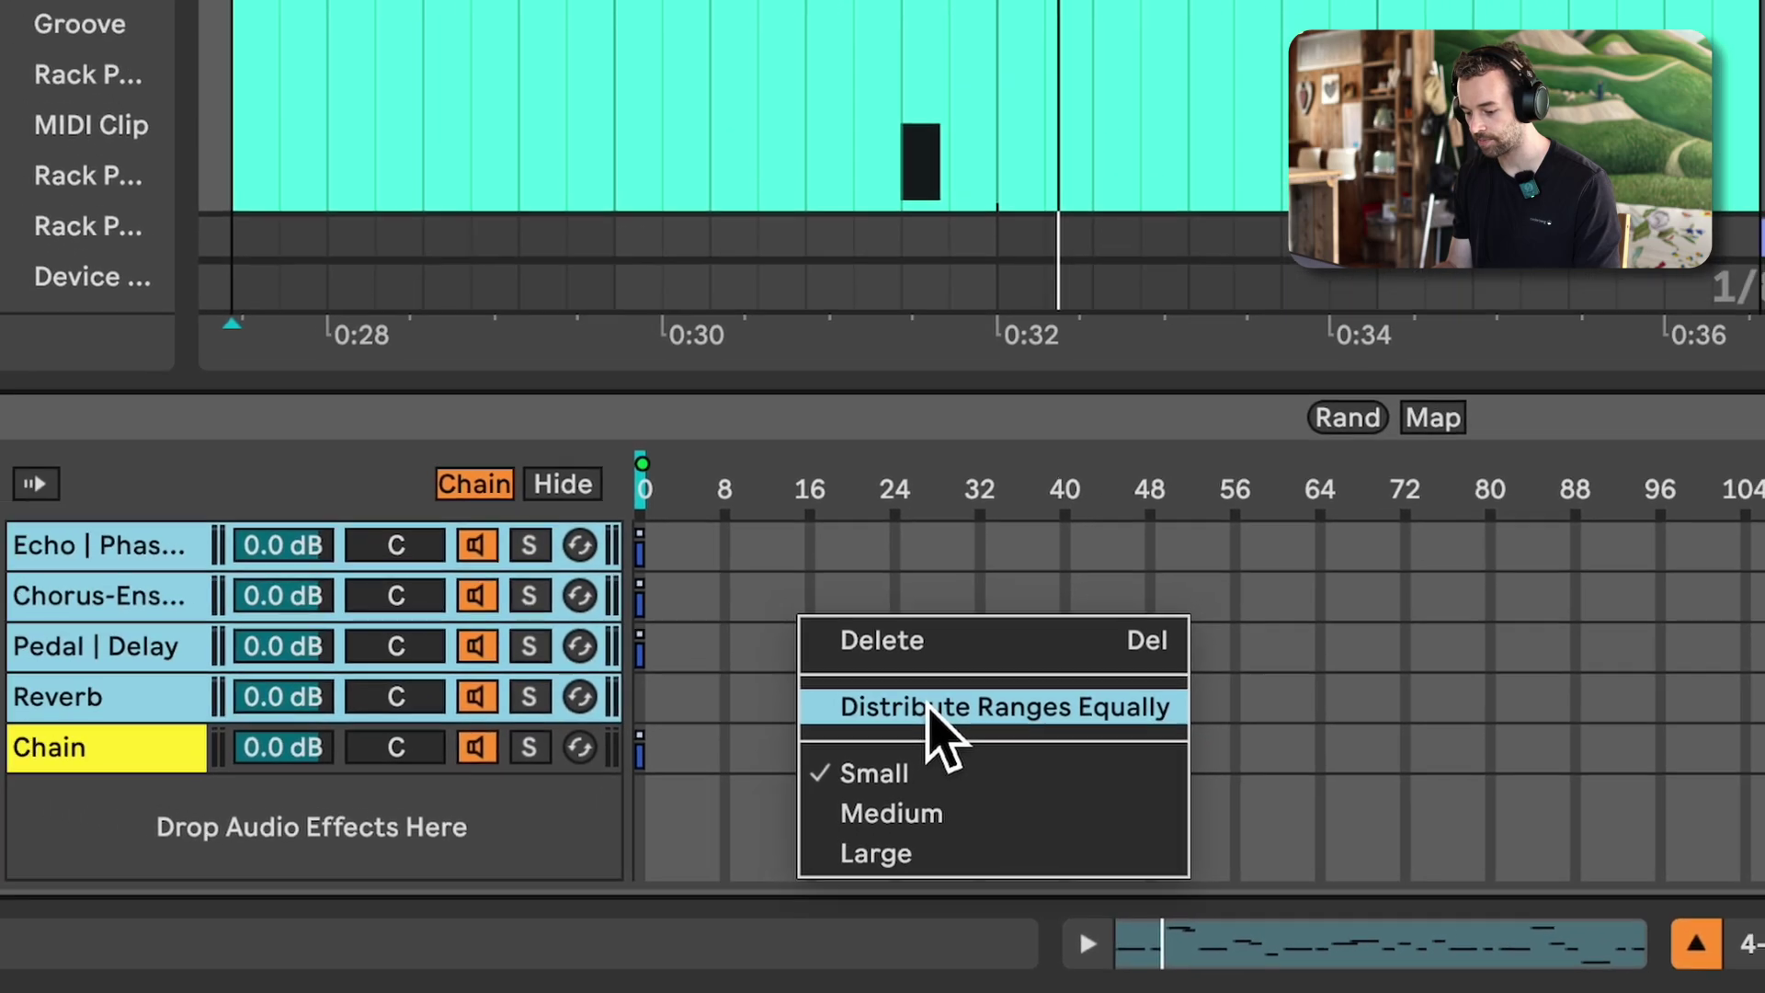
pyautogui.click(920, 663)
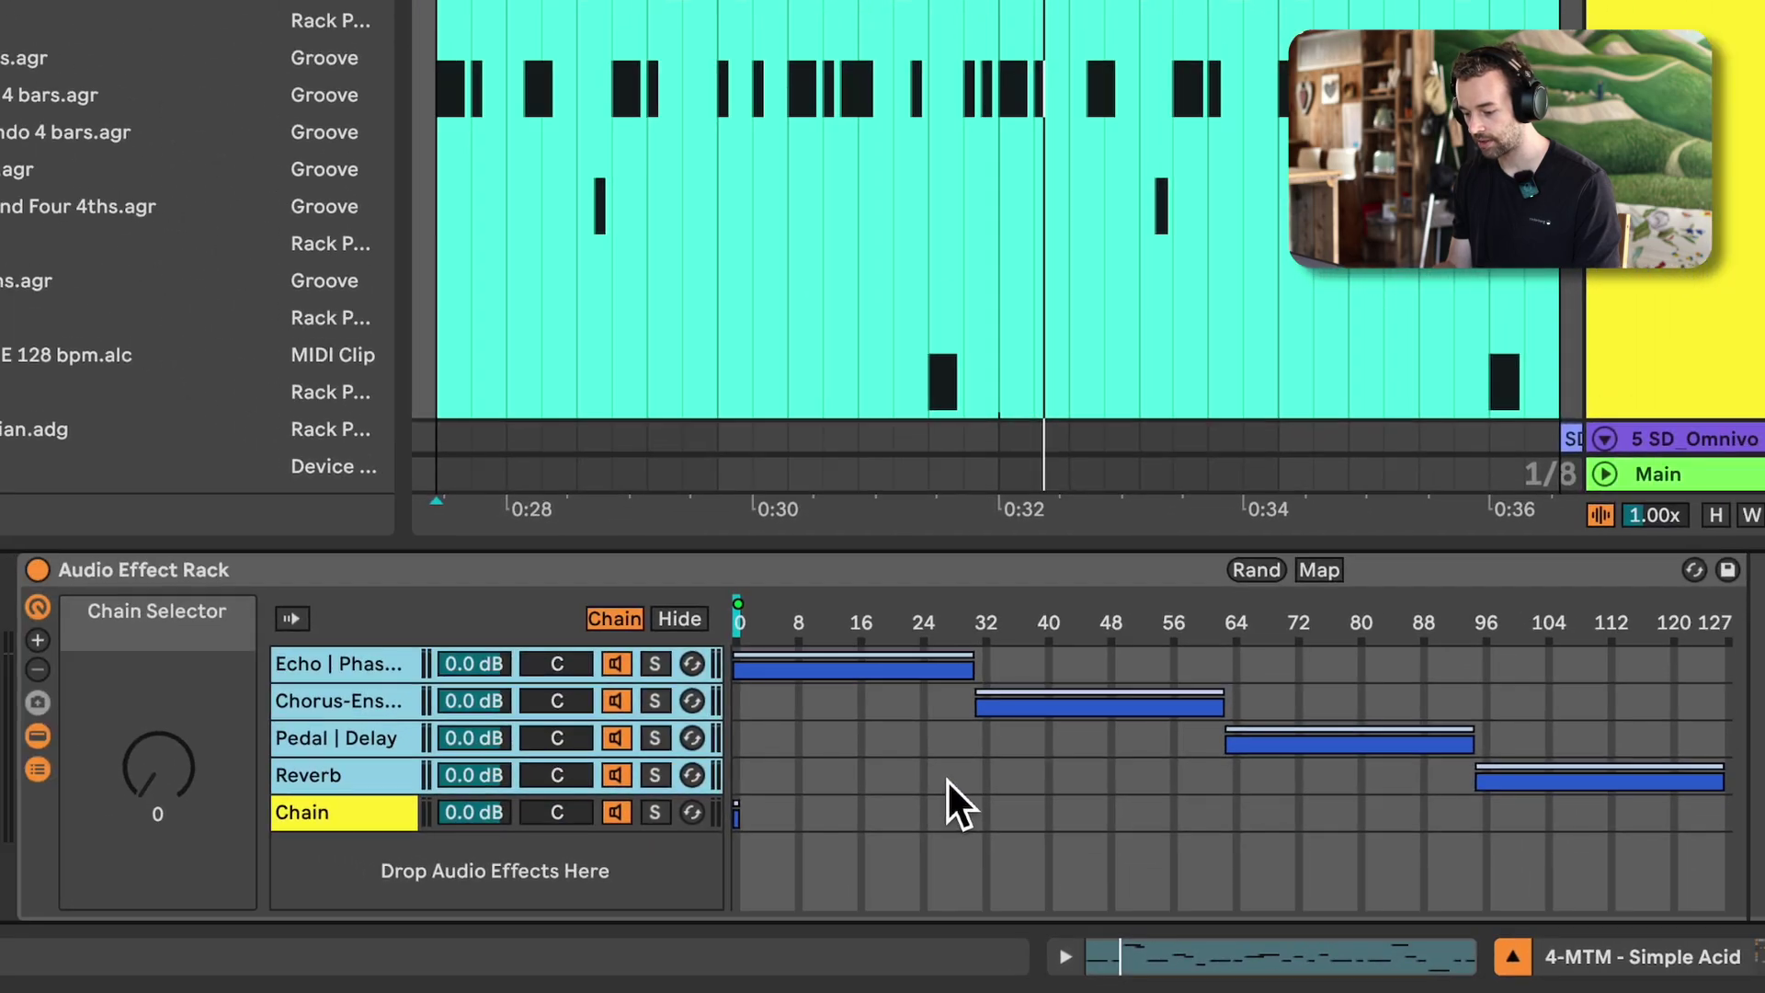
pyautogui.click(835, 750)
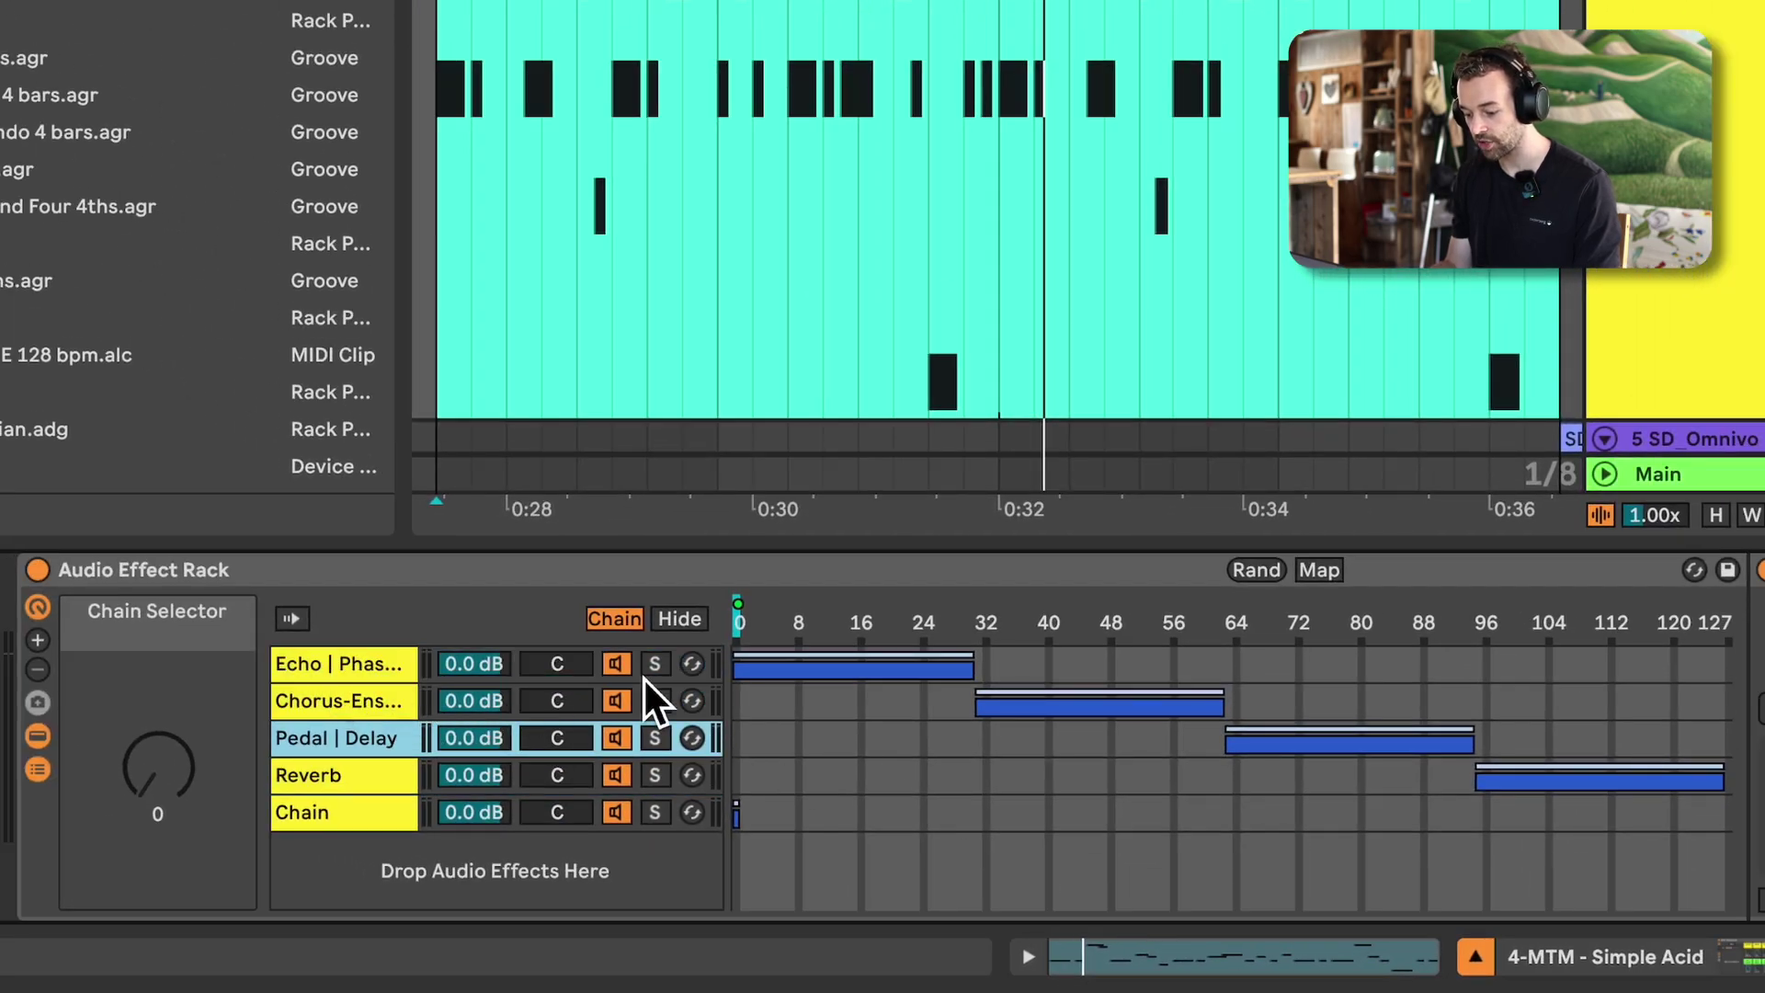
# Select the Echo, Chorus, Pedal | Delay and Reverb chains and set the chain selector to 22
pyautogui.click(342, 666)
pyautogui.click(361, 702)
pyautogui.click(372, 742)
pyautogui.click(374, 768)
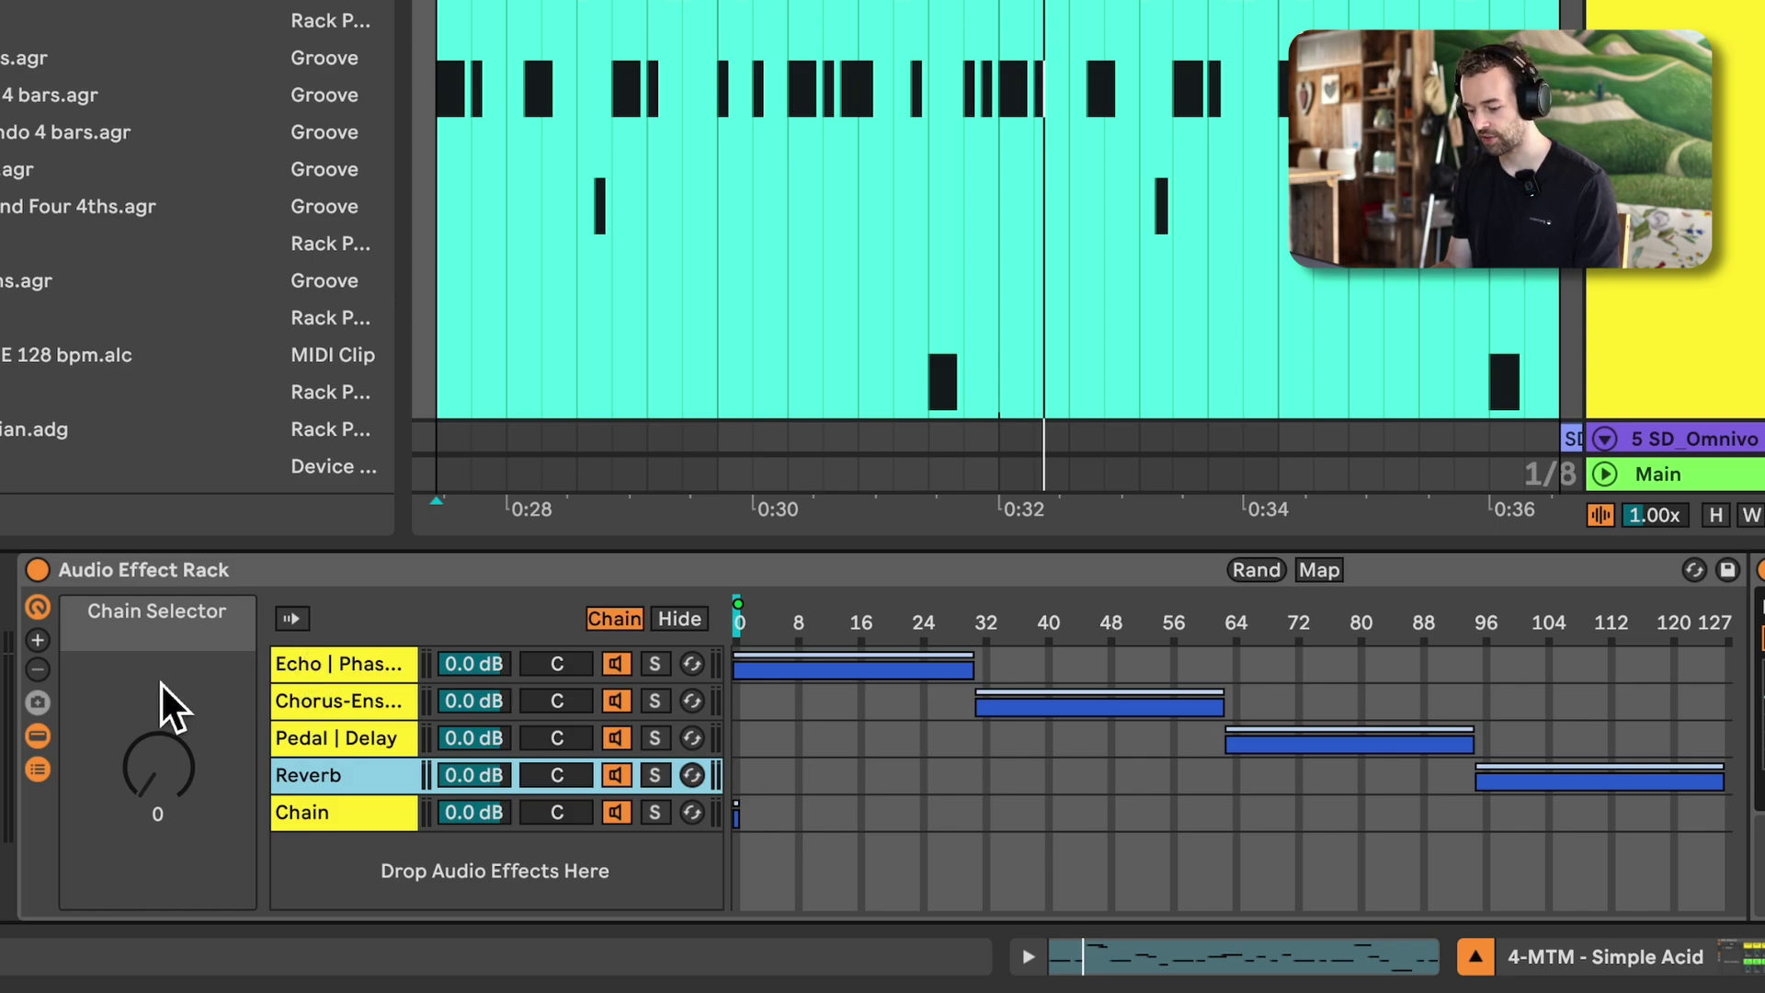
pyautogui.moveTo(178, 748)
pyautogui.mouseDown()
pyautogui.moveTo(179, 644)
pyautogui.moveTo(179, 747)
pyautogui.mouseUp()
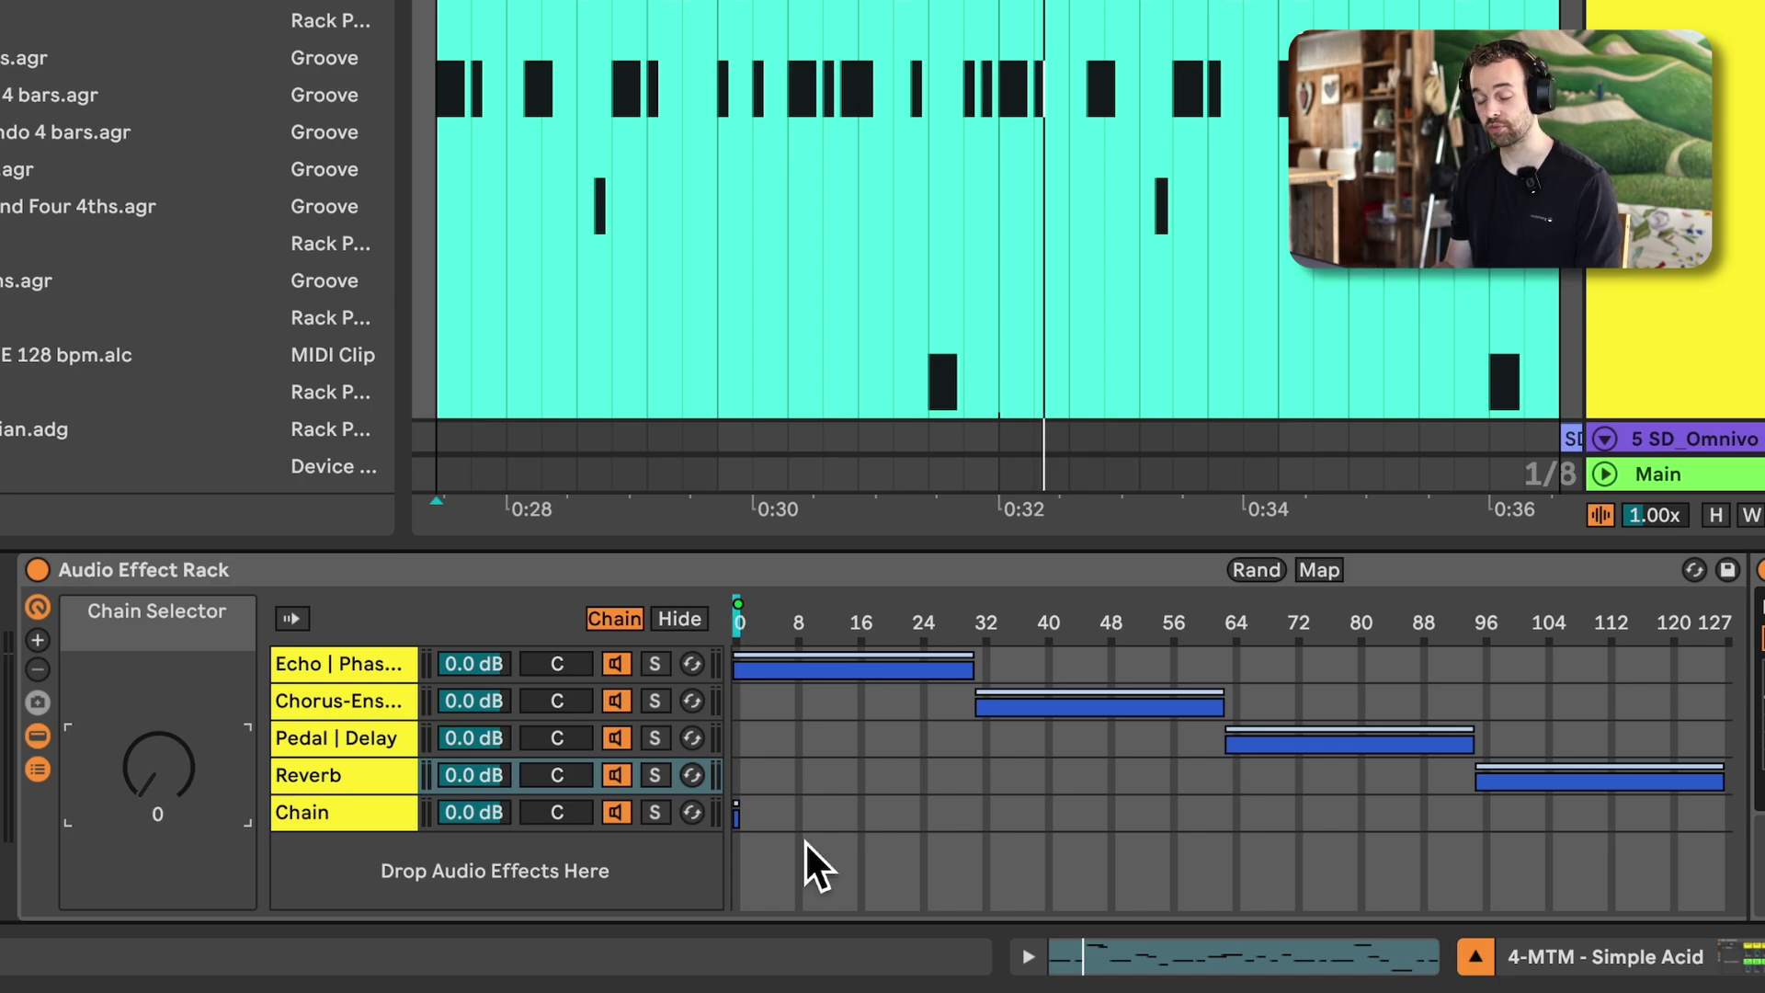
# Extend the empty Chain's zone over 0–127 and drop the four effect chains to -11.5 dB
pyautogui.click(350, 824)
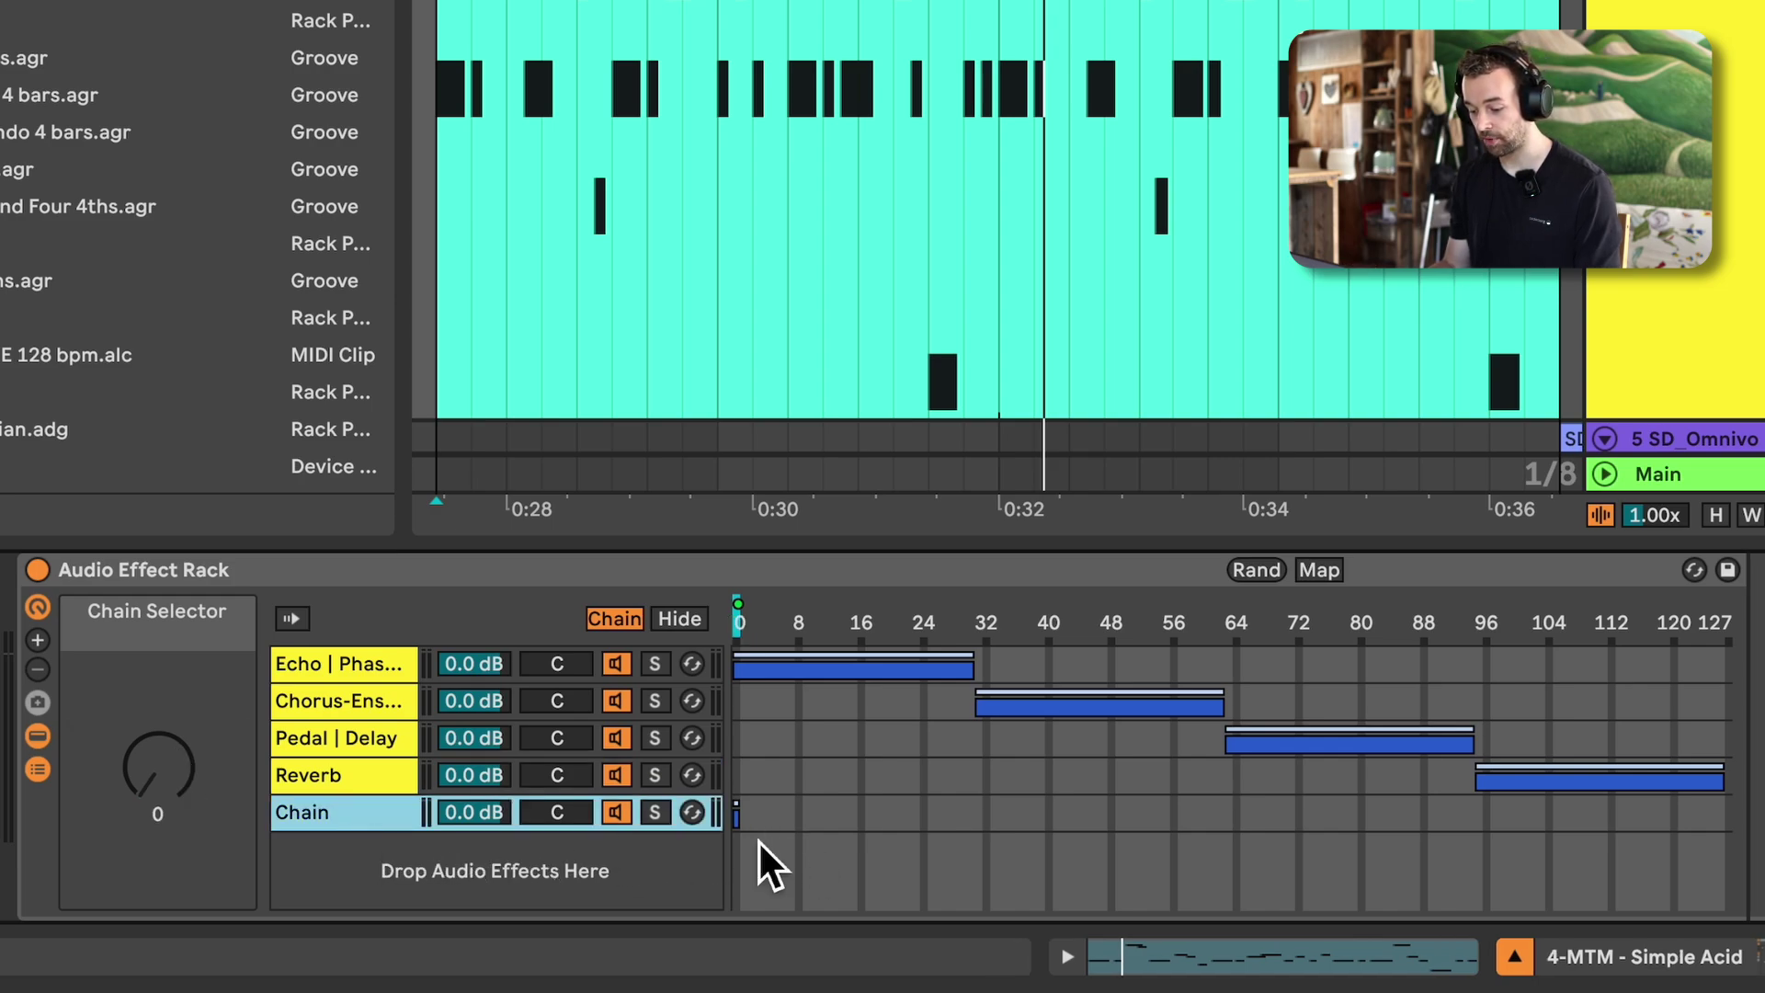
pyautogui.moveTo(760, 835); pyautogui.dragTo(1736, 853)
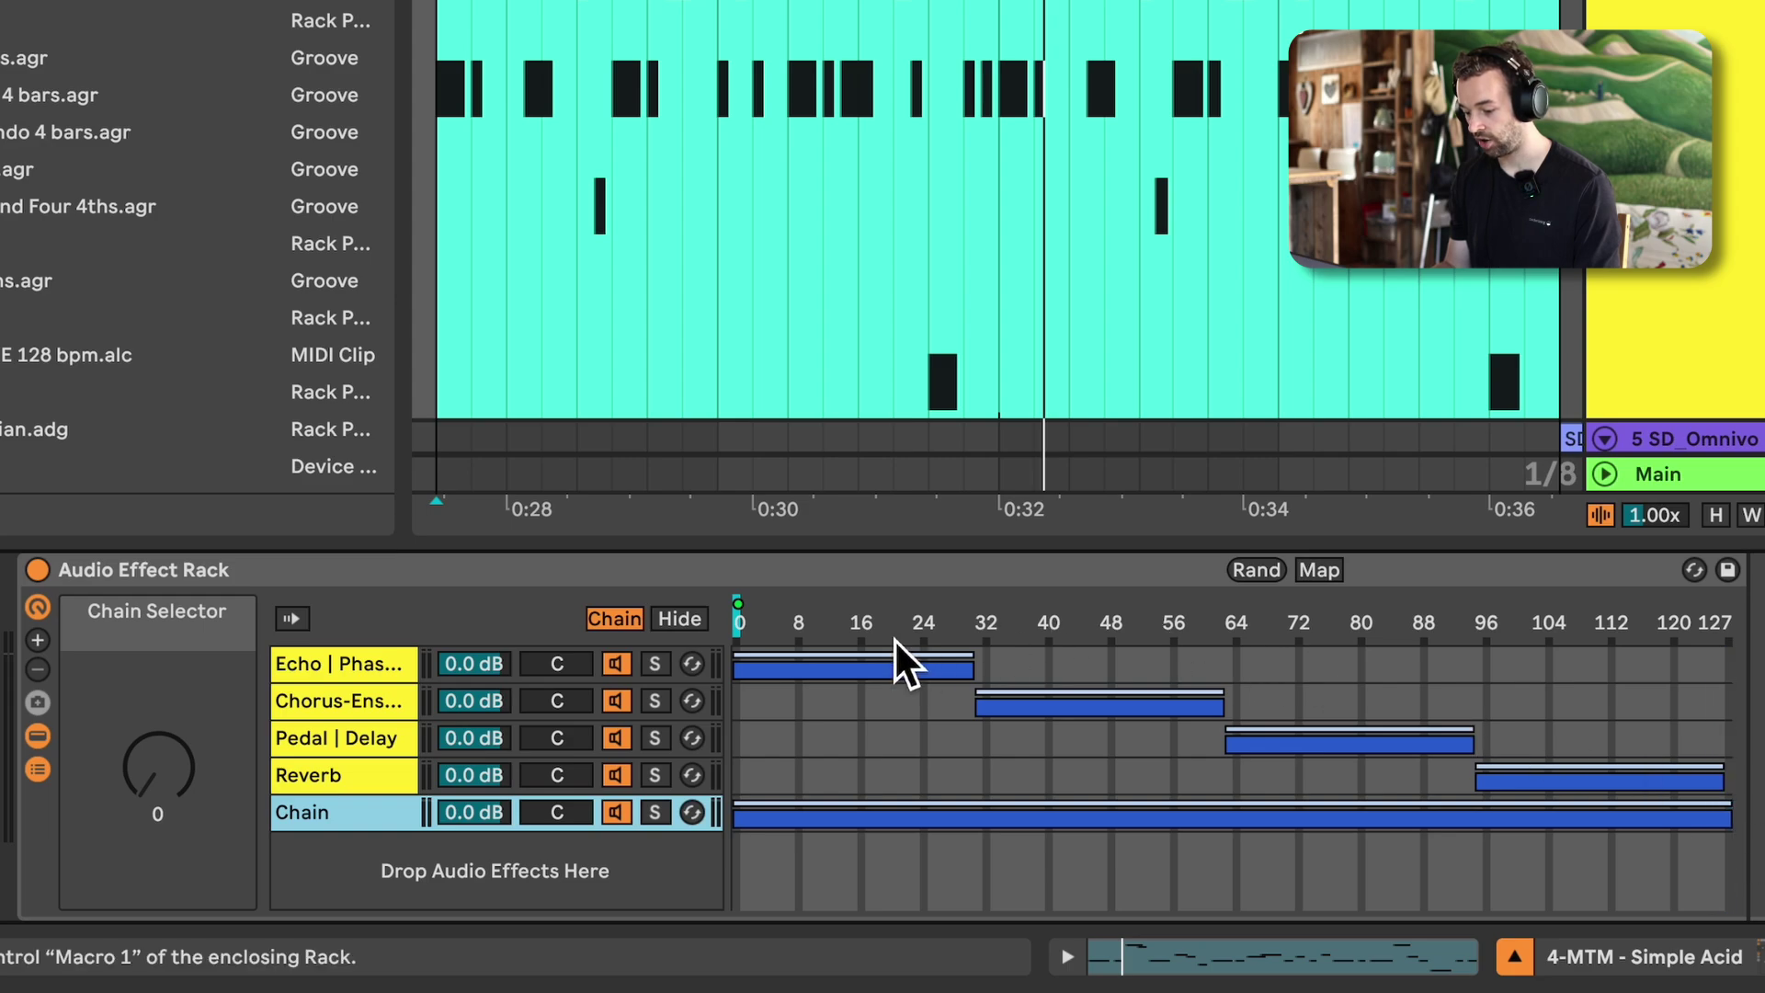
pyautogui.click(360, 770)
pyautogui.keyDown('shift'); pyautogui.click(409, 668); pyautogui.keyUp('shift')
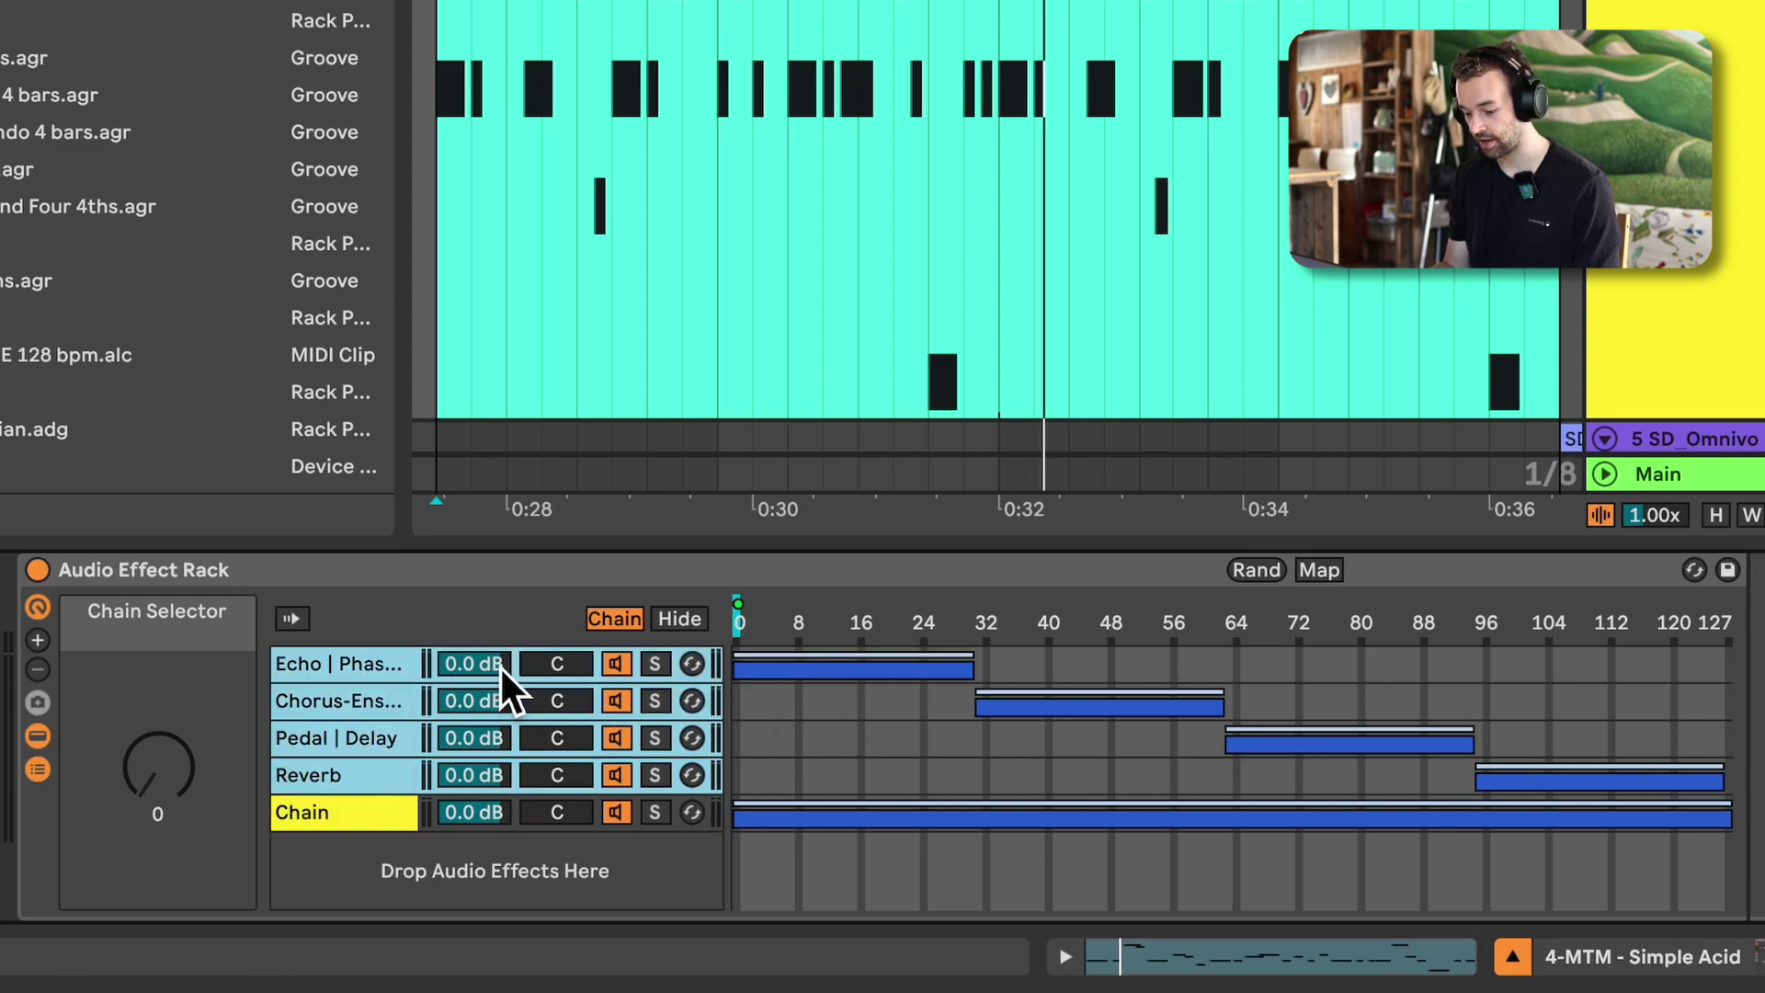
pyautogui.moveTo(474, 664); pyautogui.dragTo(473, 685)
# Test the Chain Selector by sweeping it to 127, then to about 25 during playback
pyautogui.click(178, 780)
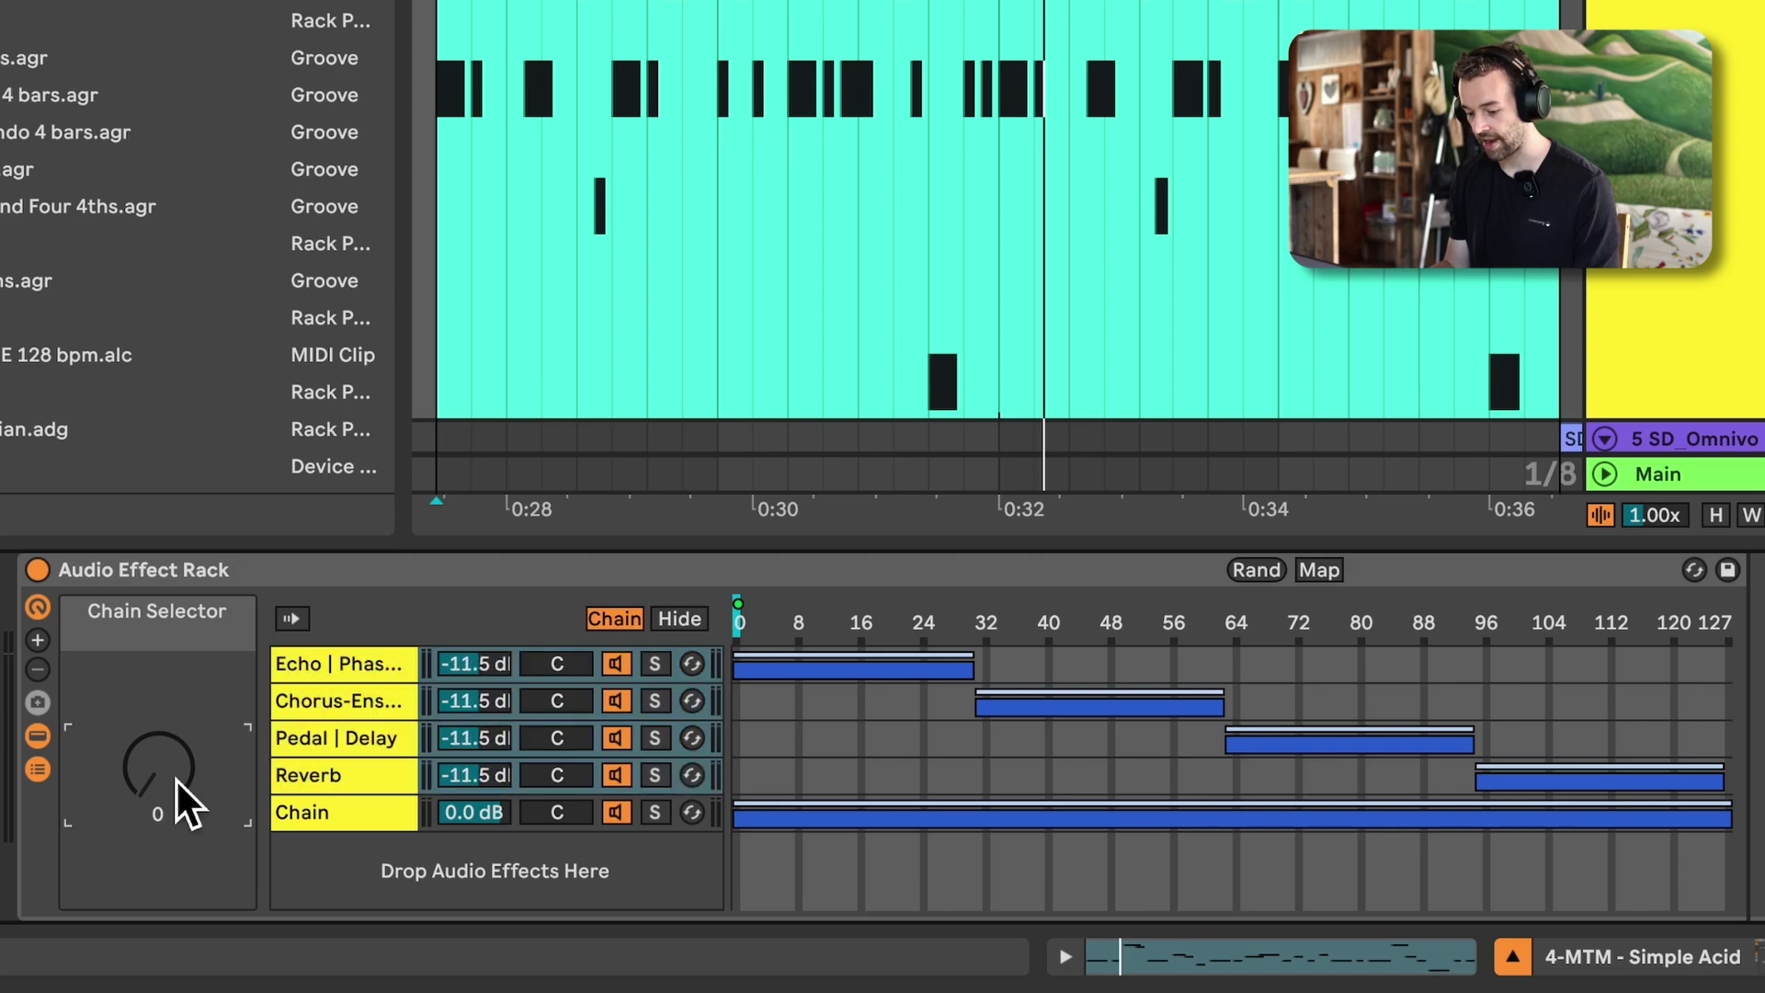
pyautogui.moveTo(158, 768)
pyautogui.mouseDown()
pyautogui.moveTo(158, 712)
pyautogui.moveTo(158, 807)
pyautogui.mouseUp()
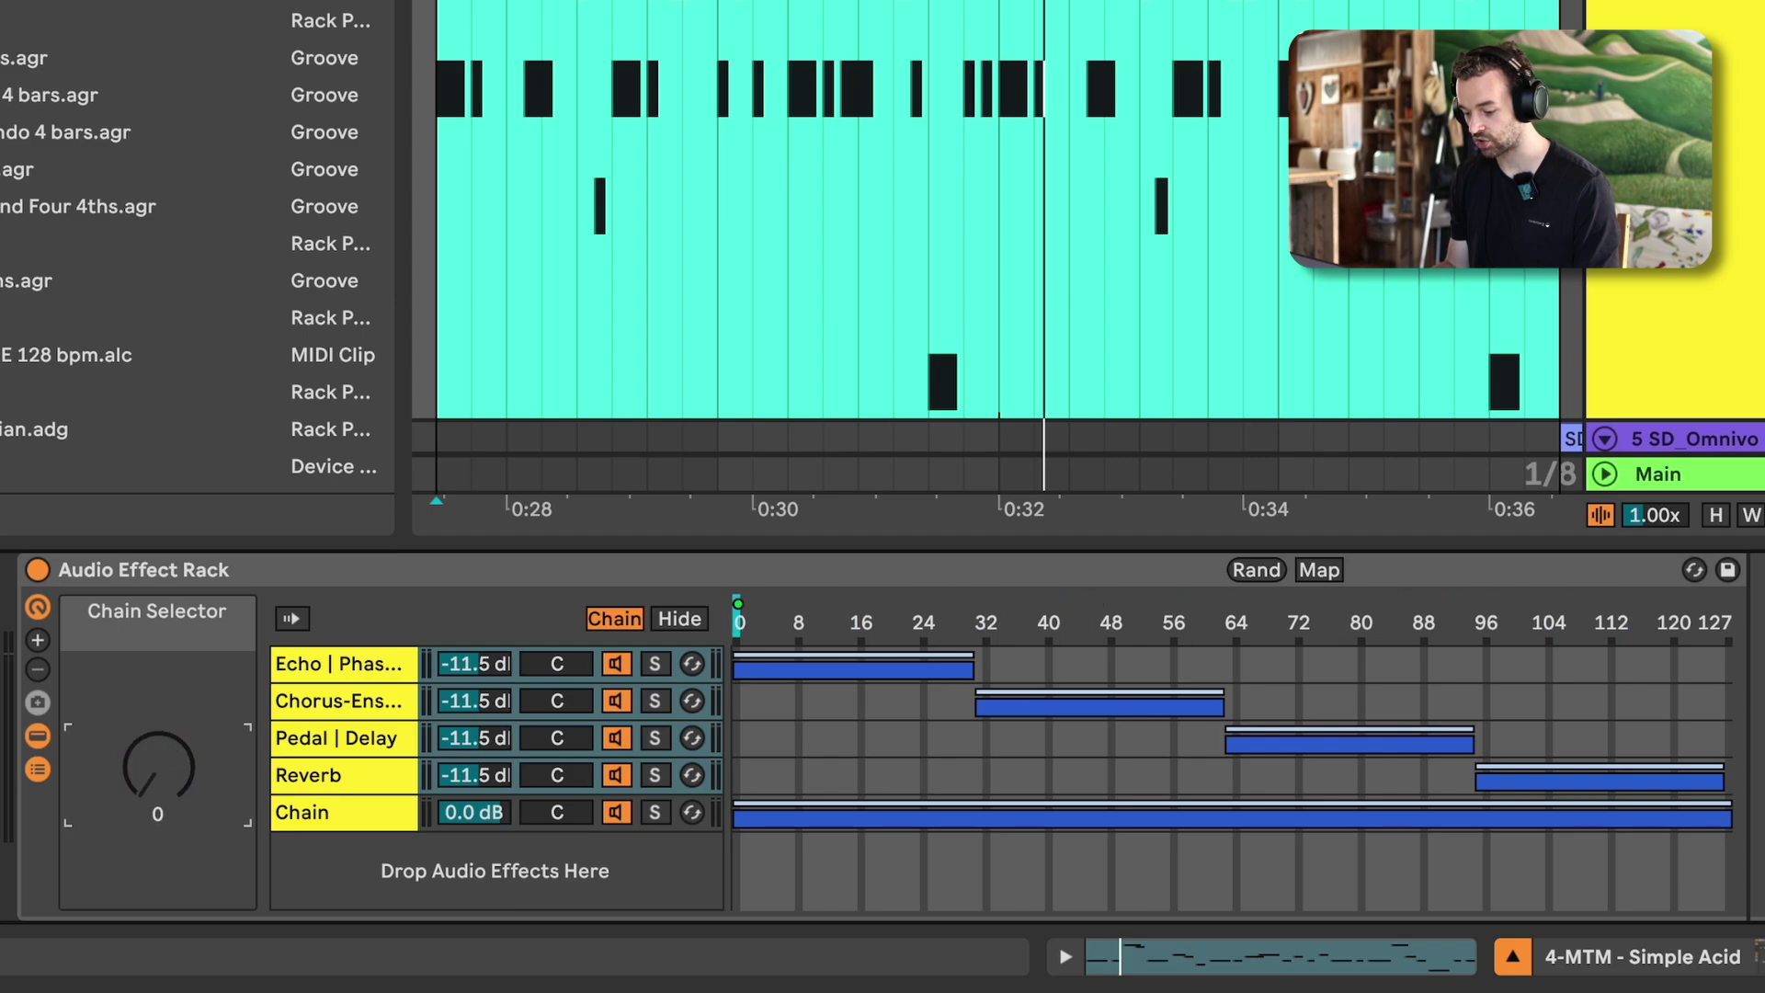
pyautogui.click(296, 812)
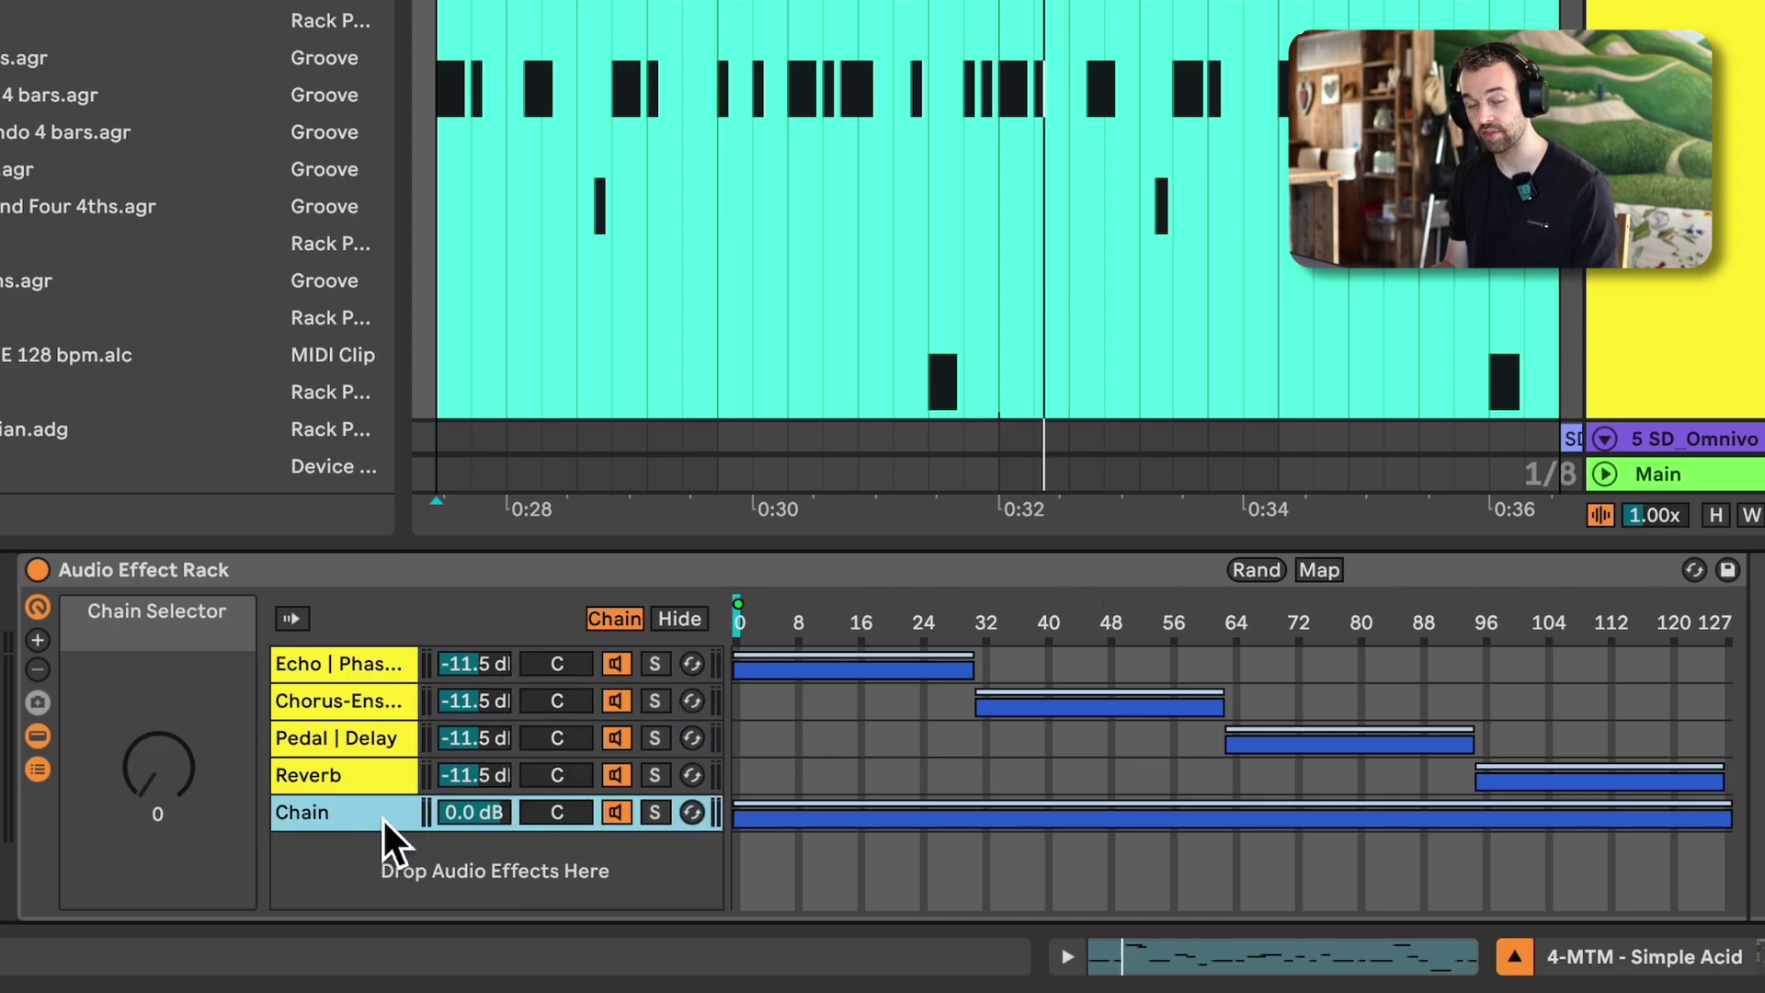
pyautogui.press('space')
pyautogui.moveTo(158, 808)
pyautogui.mouseDown()
pyautogui.moveTo(157, 725)
pyautogui.moveTo(152, 811)
pyautogui.mouseUp()
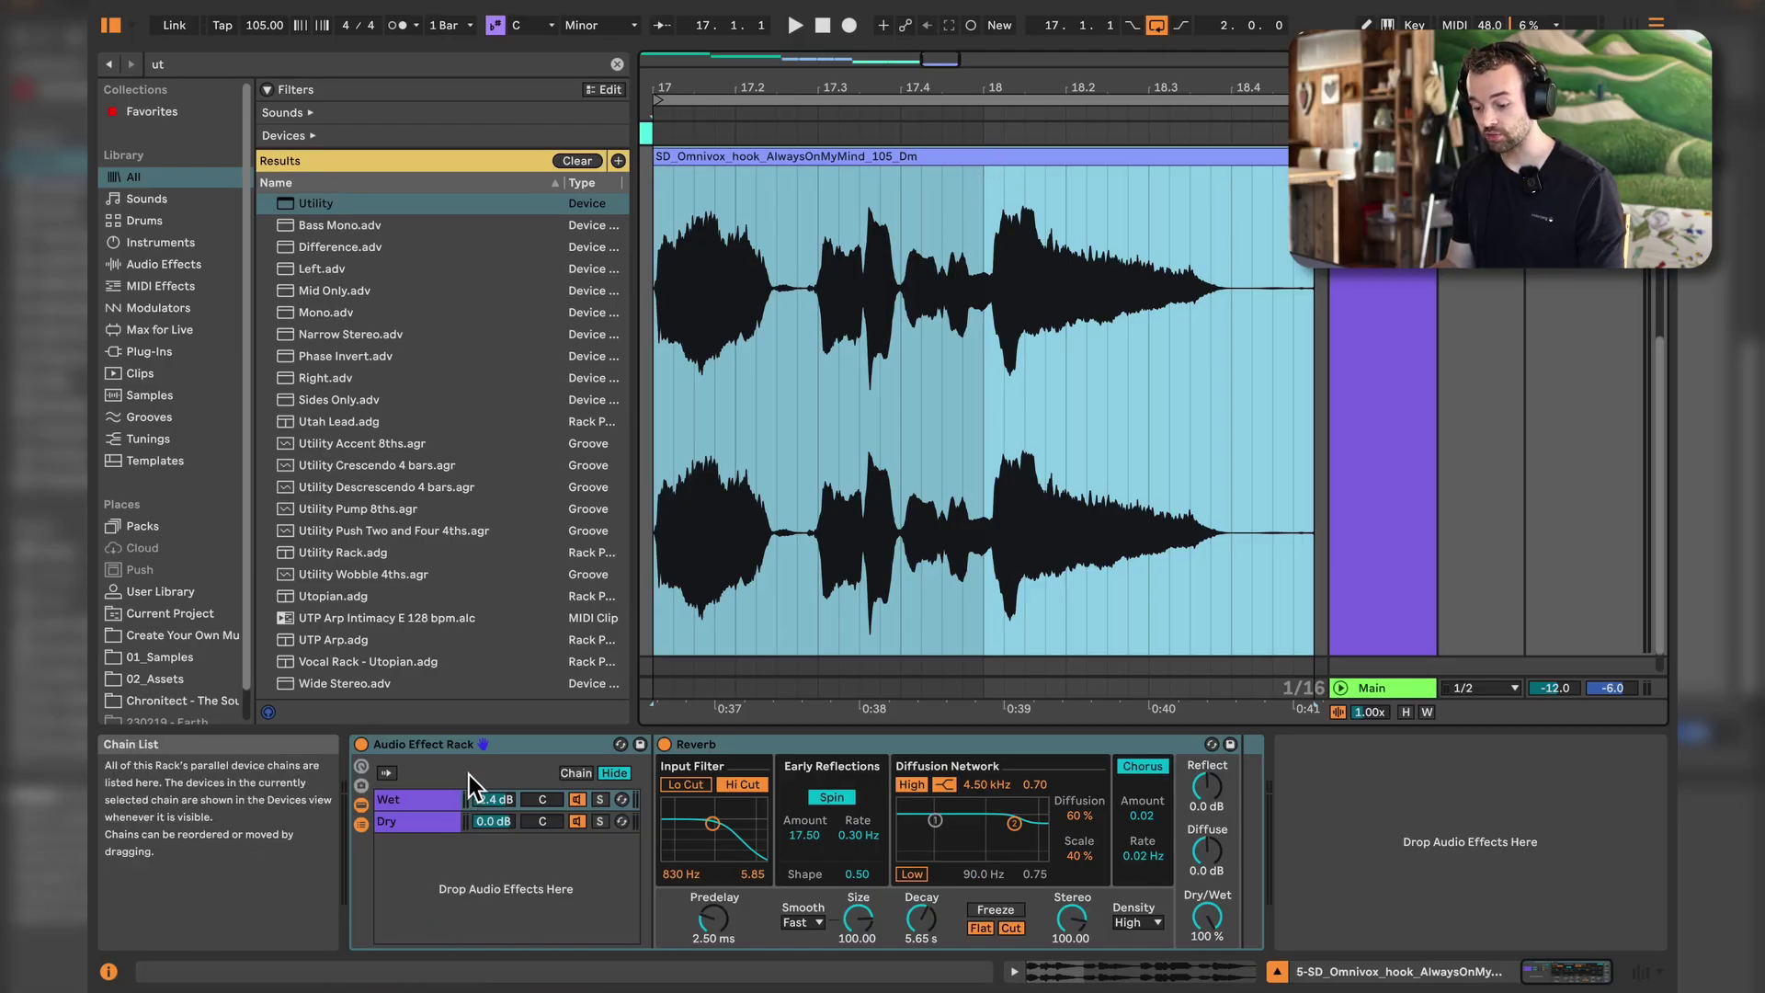
# Show the vocal rack's Wet chain Reverb during playback, select it, and start a browser search
pyautogui.click(469, 775)
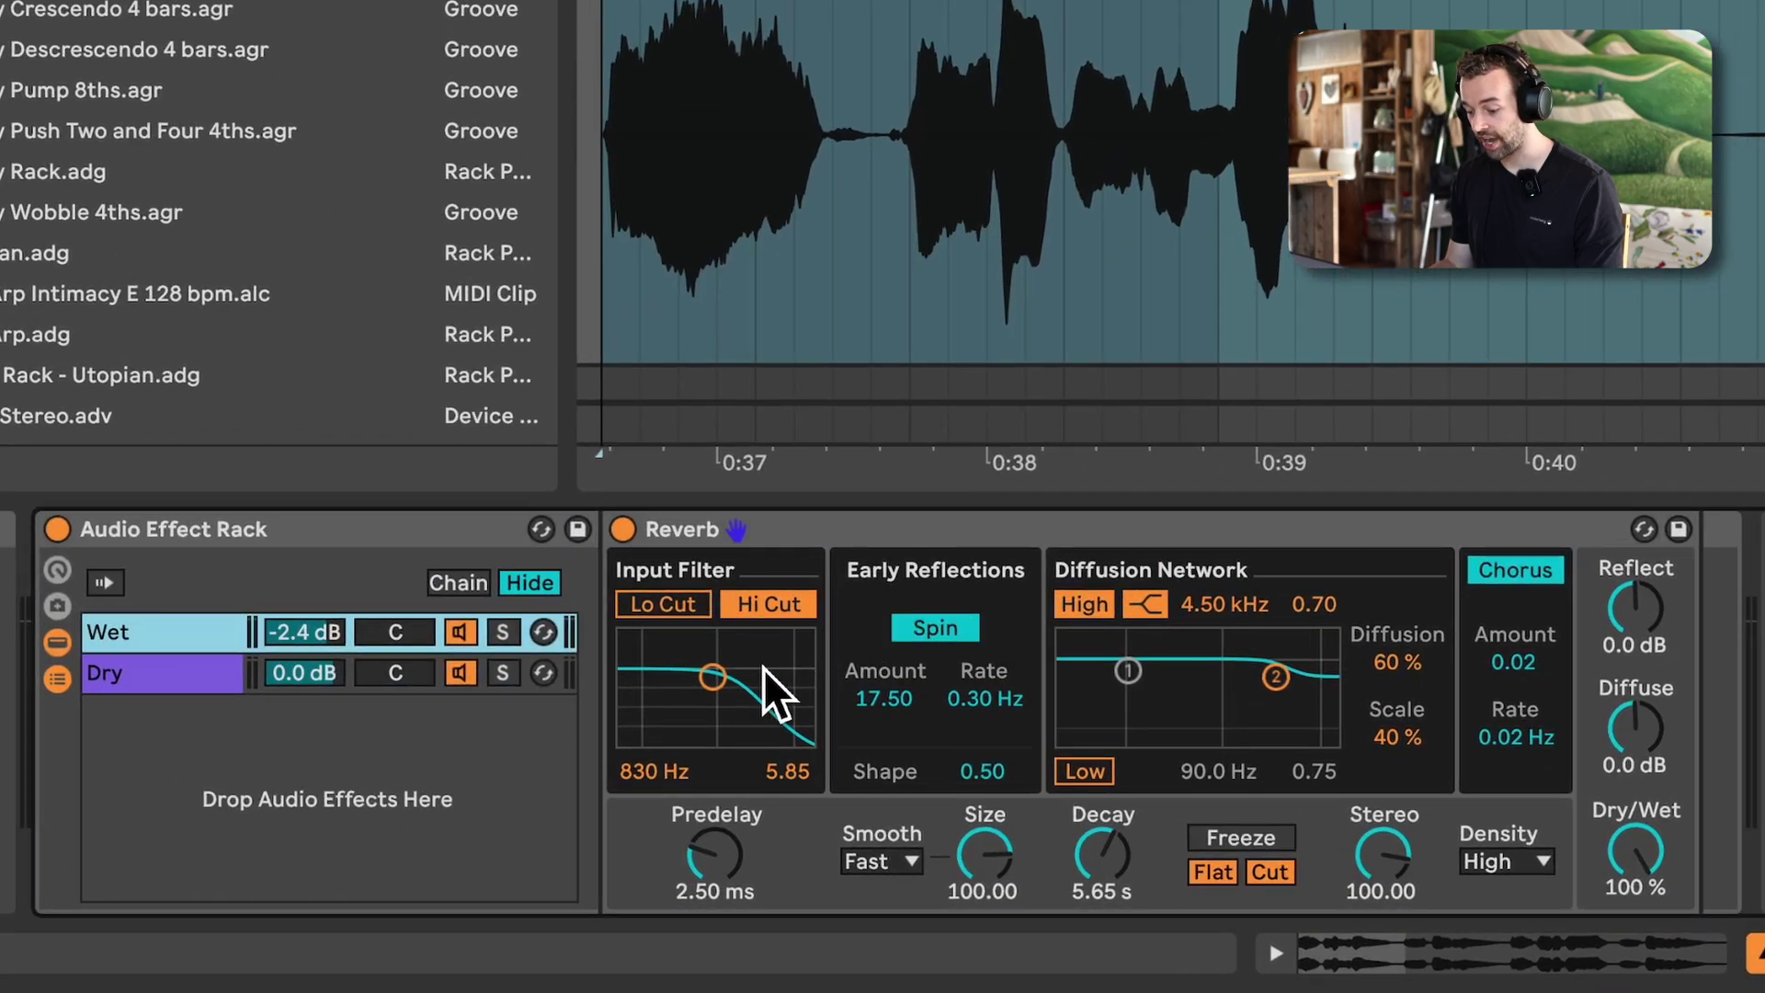
pyautogui.click(196, 669)
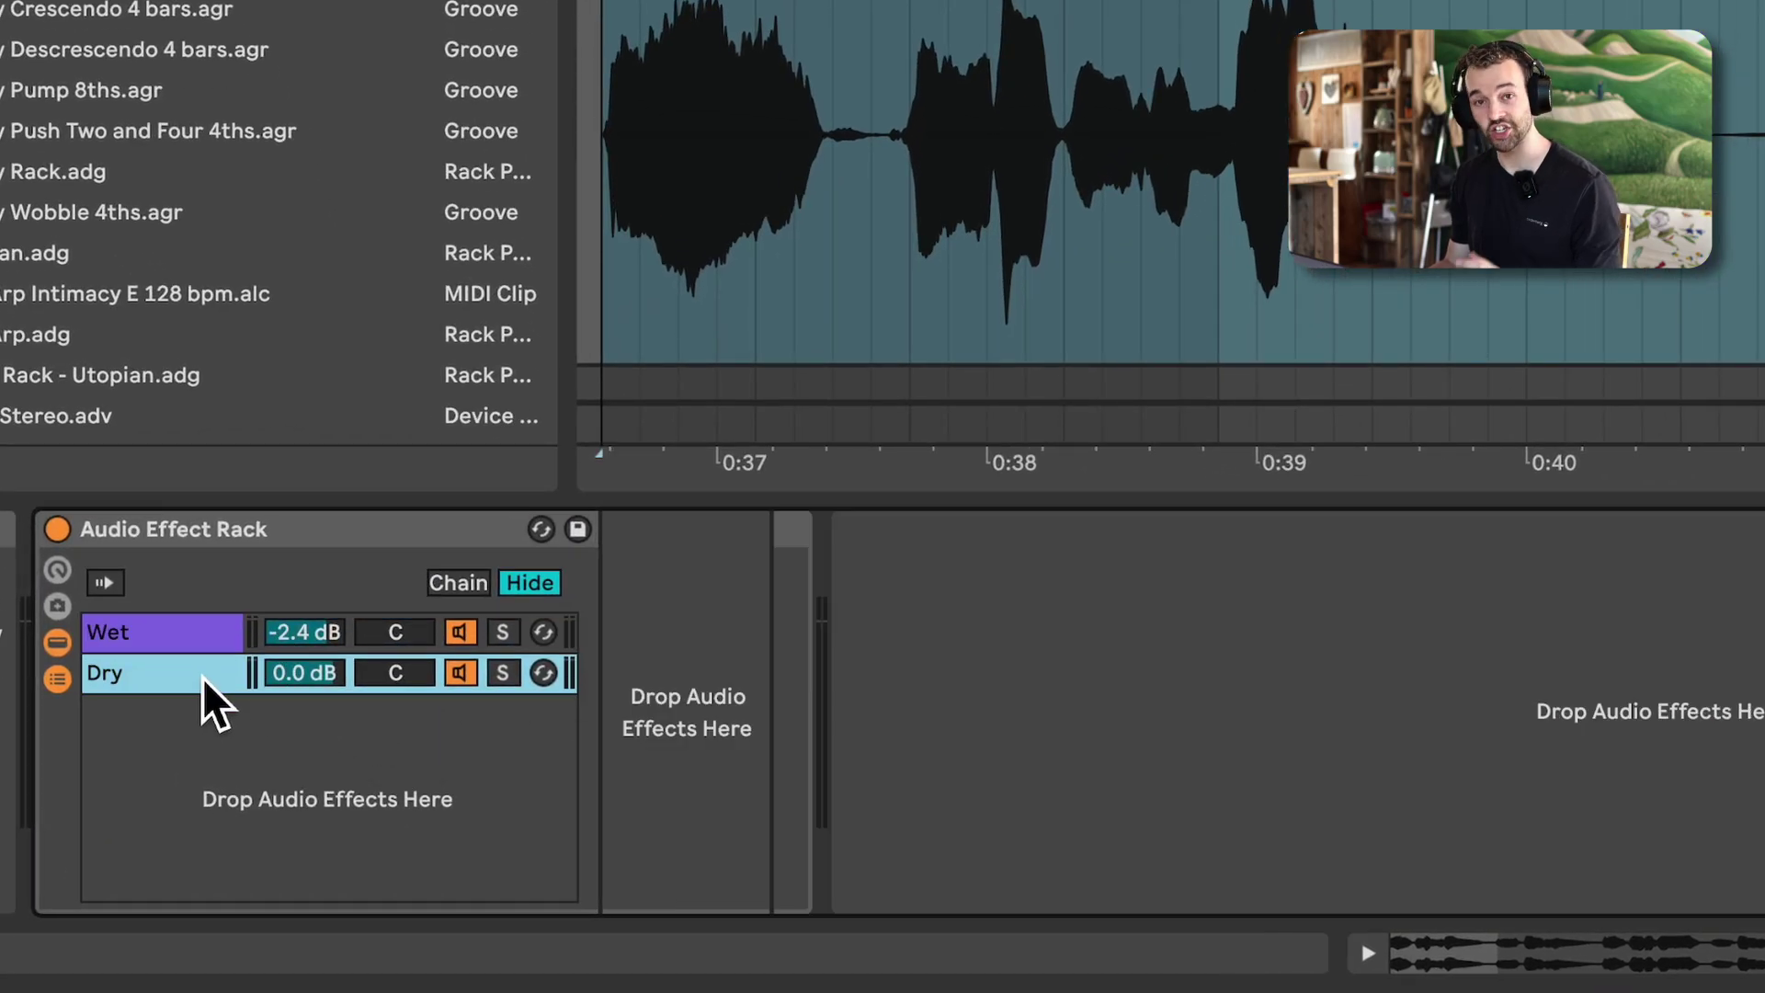
pyautogui.click(196, 634)
pyautogui.press('space')
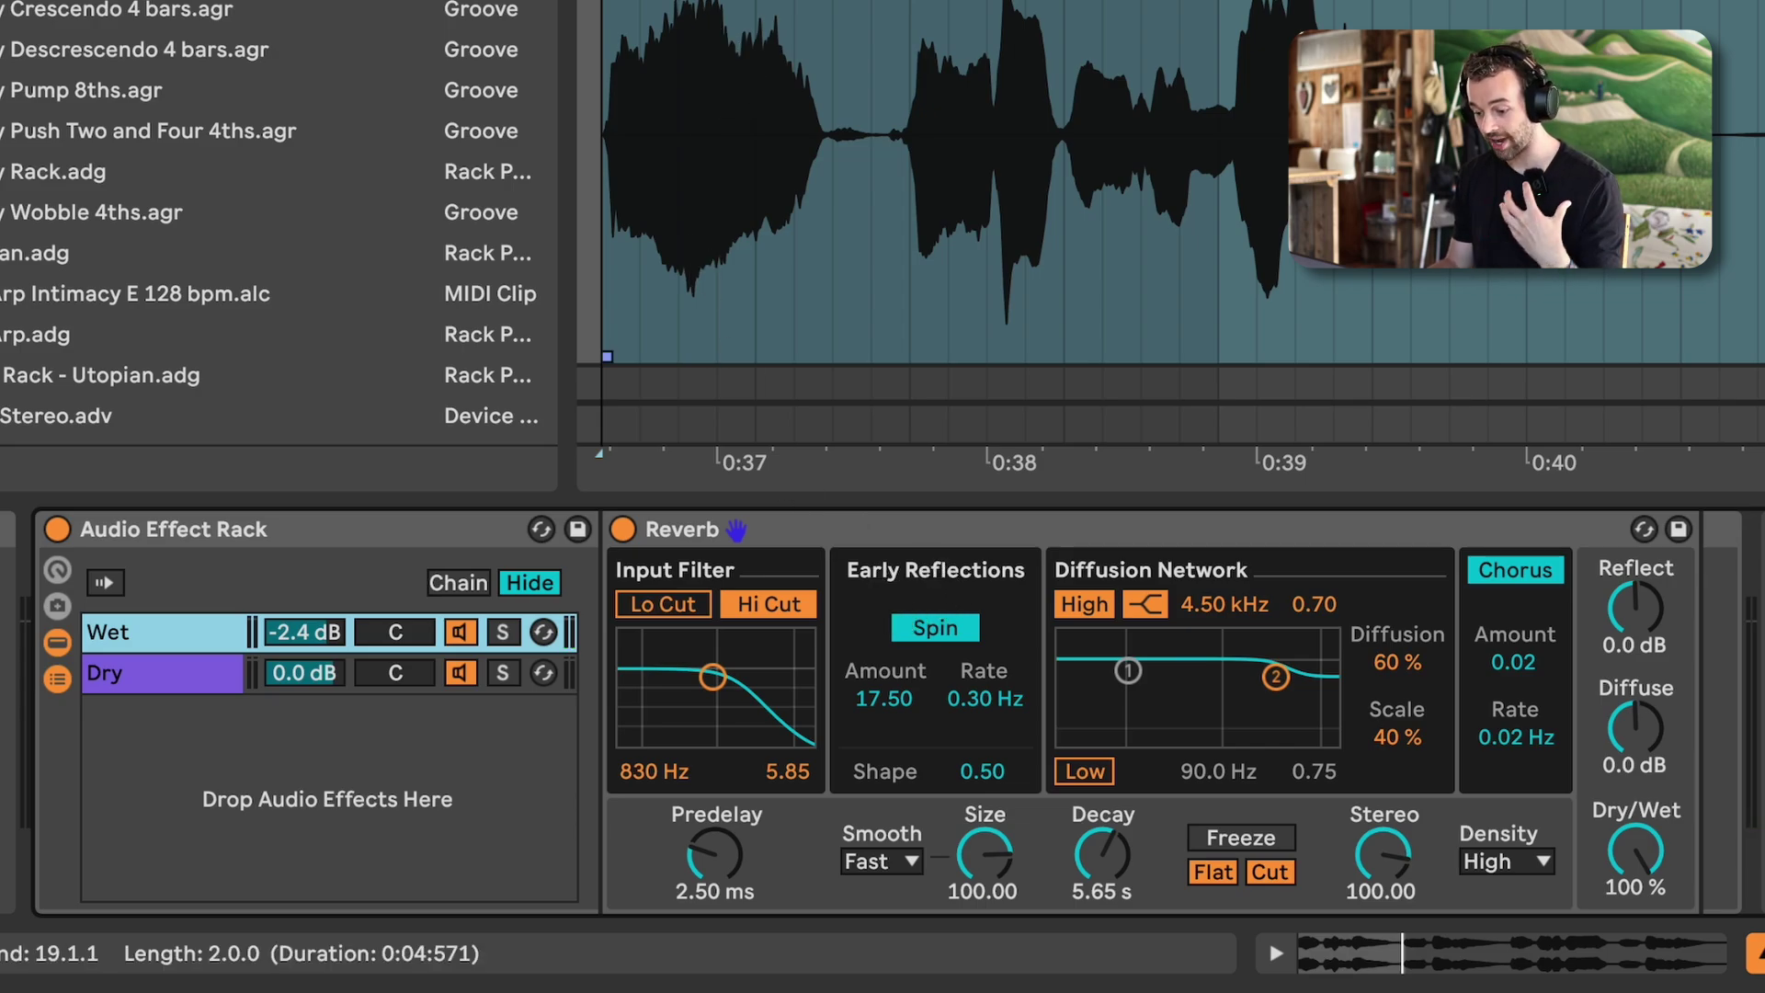
pyautogui.click(816, 534)
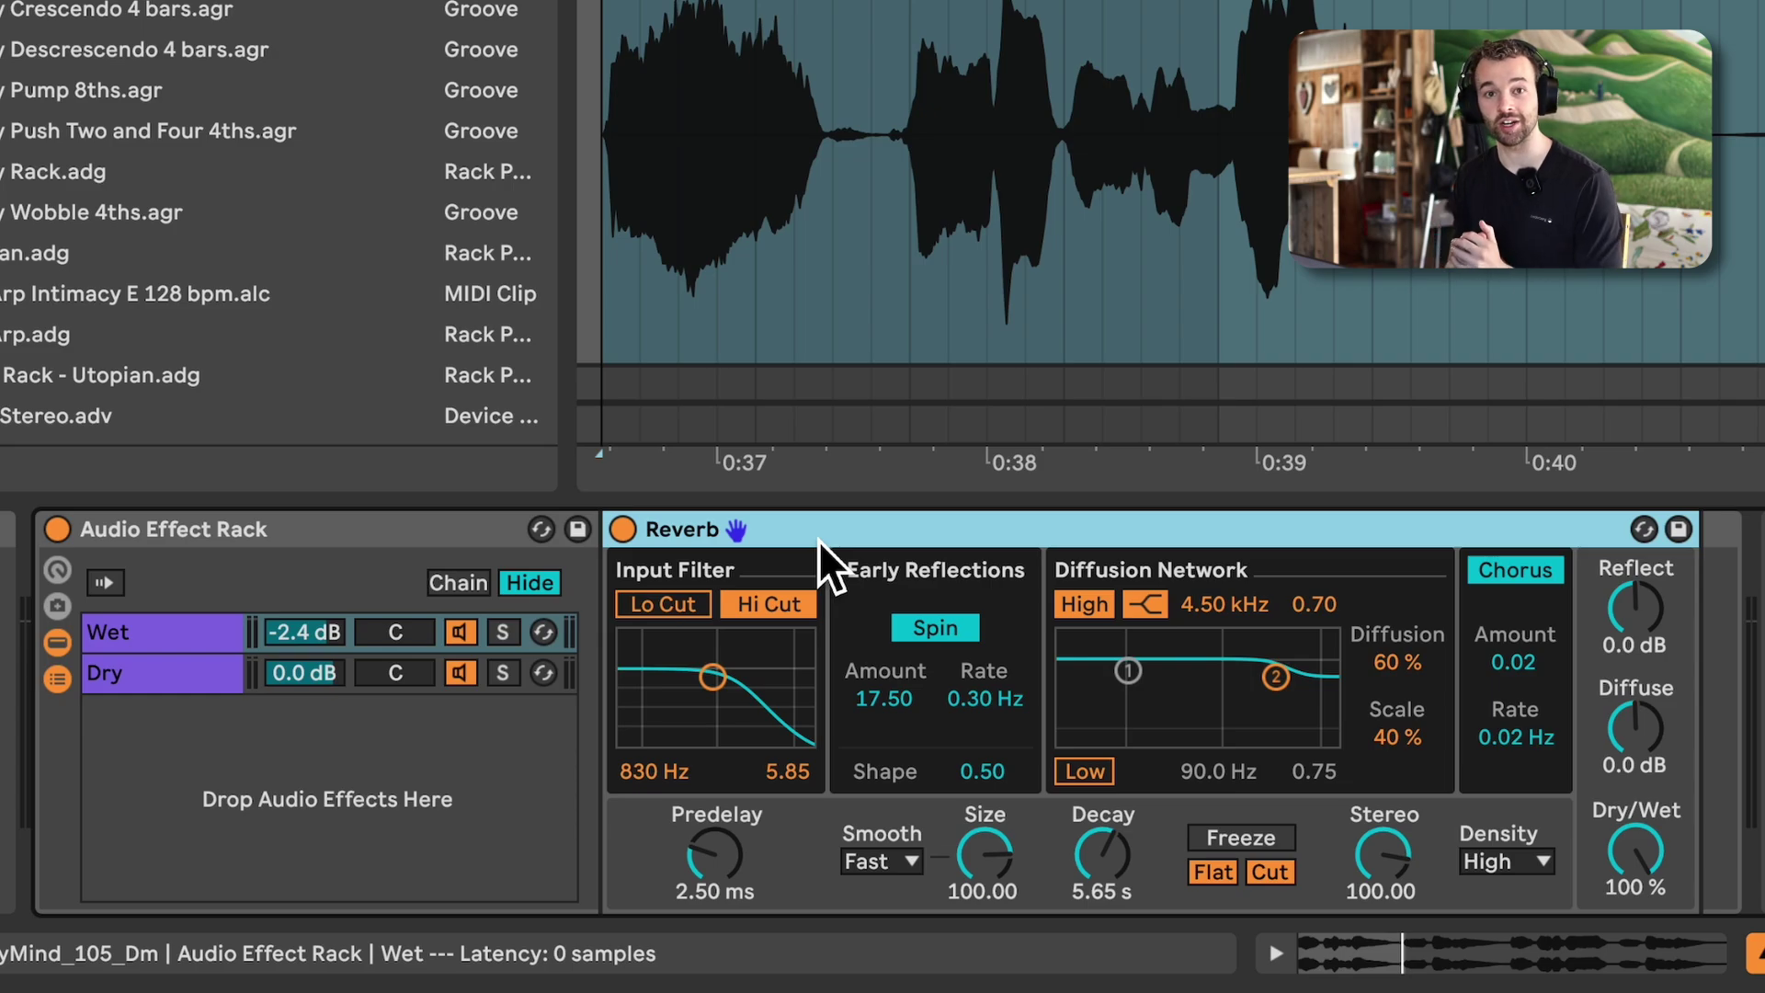
pyautogui.hotkey('ctrl', 'f')
# Load a Compressor after the Reverb by searching 'comp', and enable its Sidechain
pyautogui.write('comp')
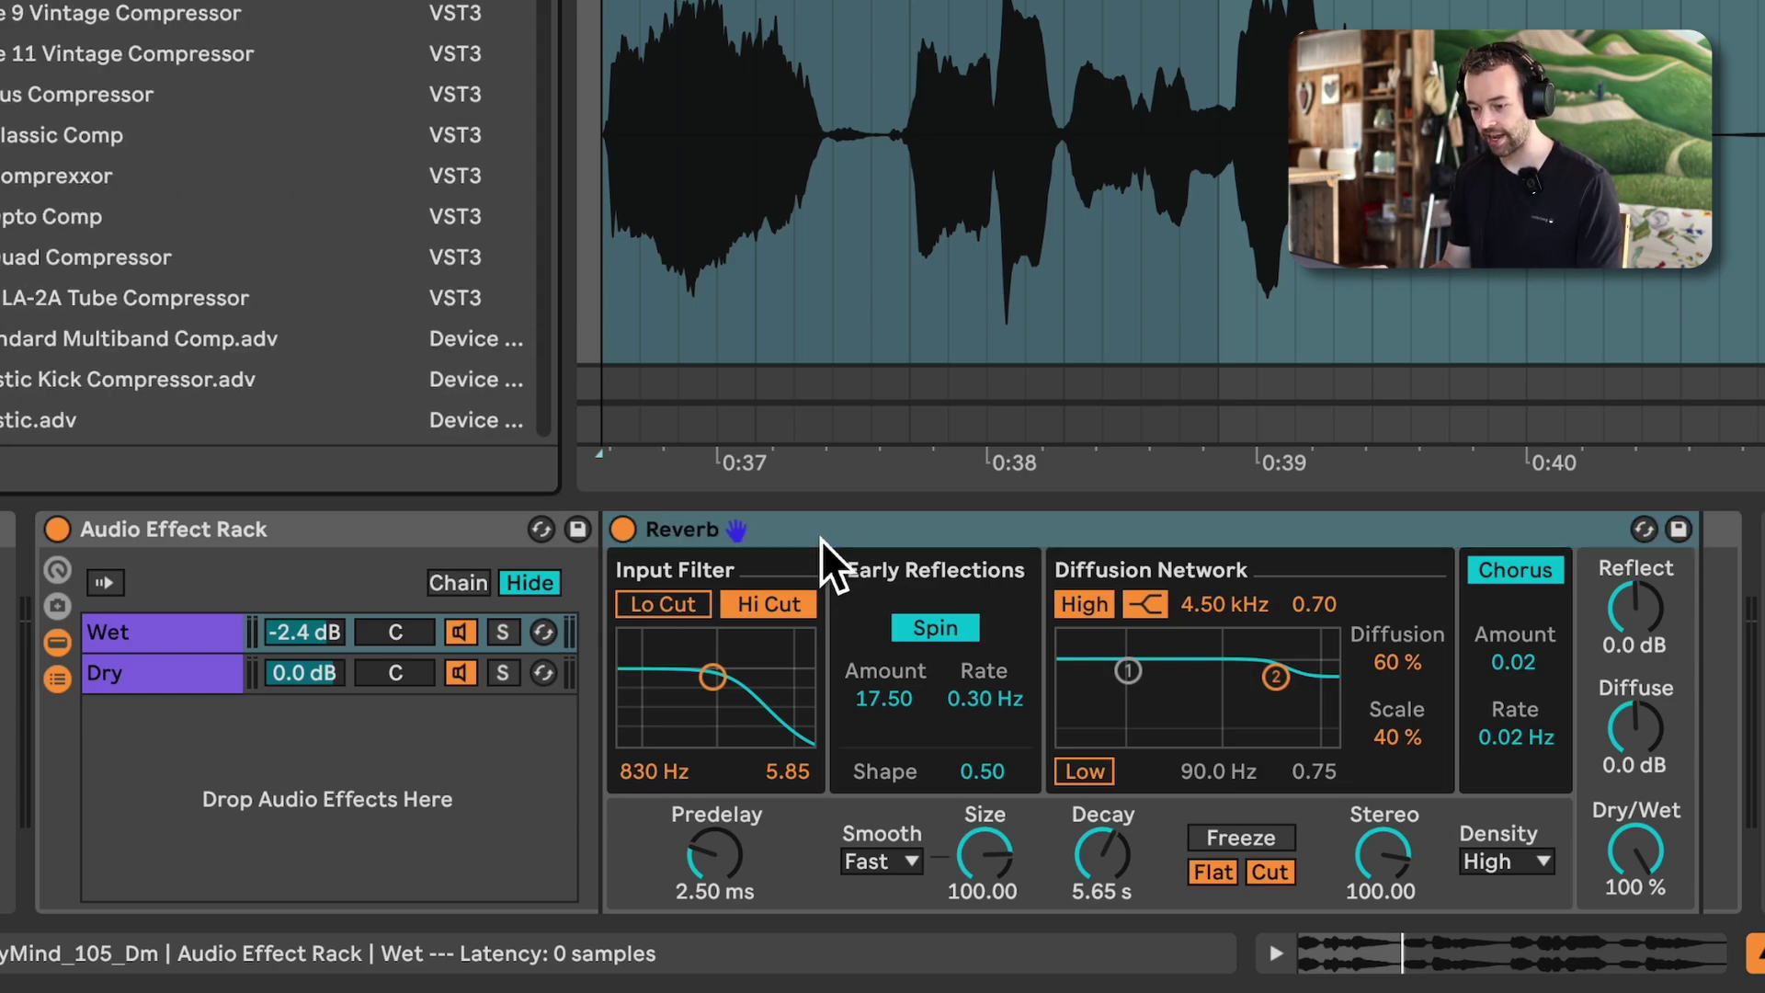
pyautogui.press('Return')
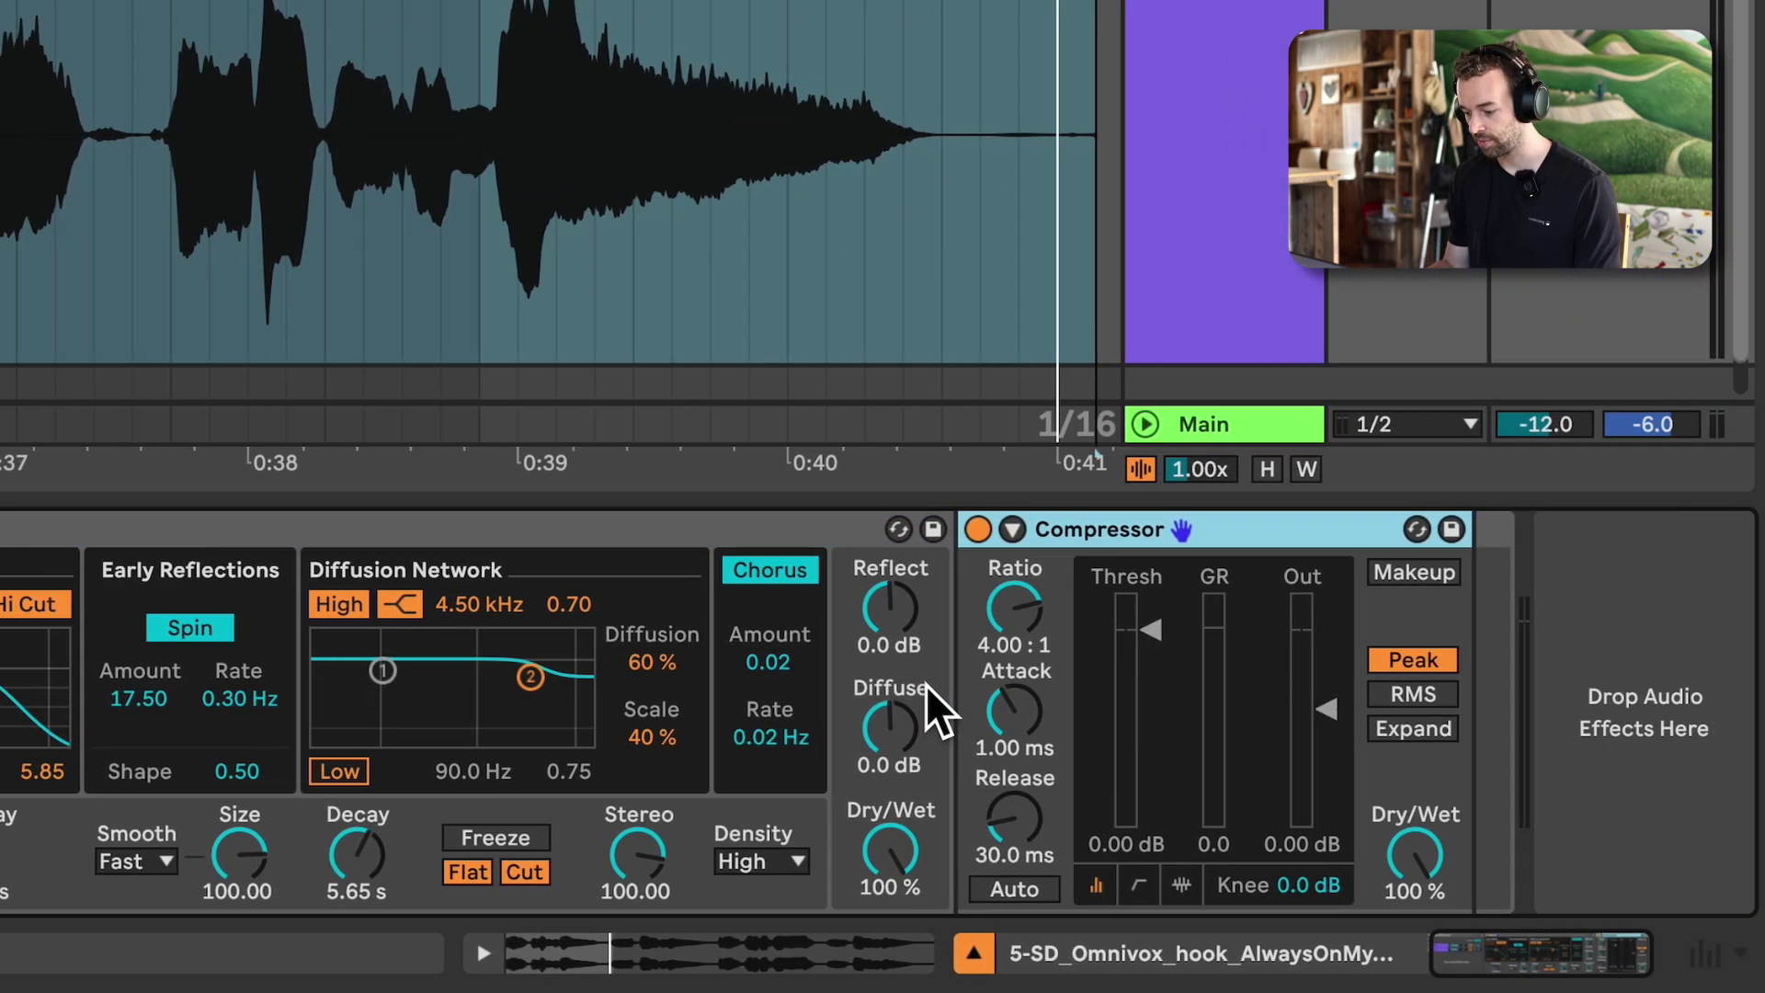
pyautogui.click(1013, 530)
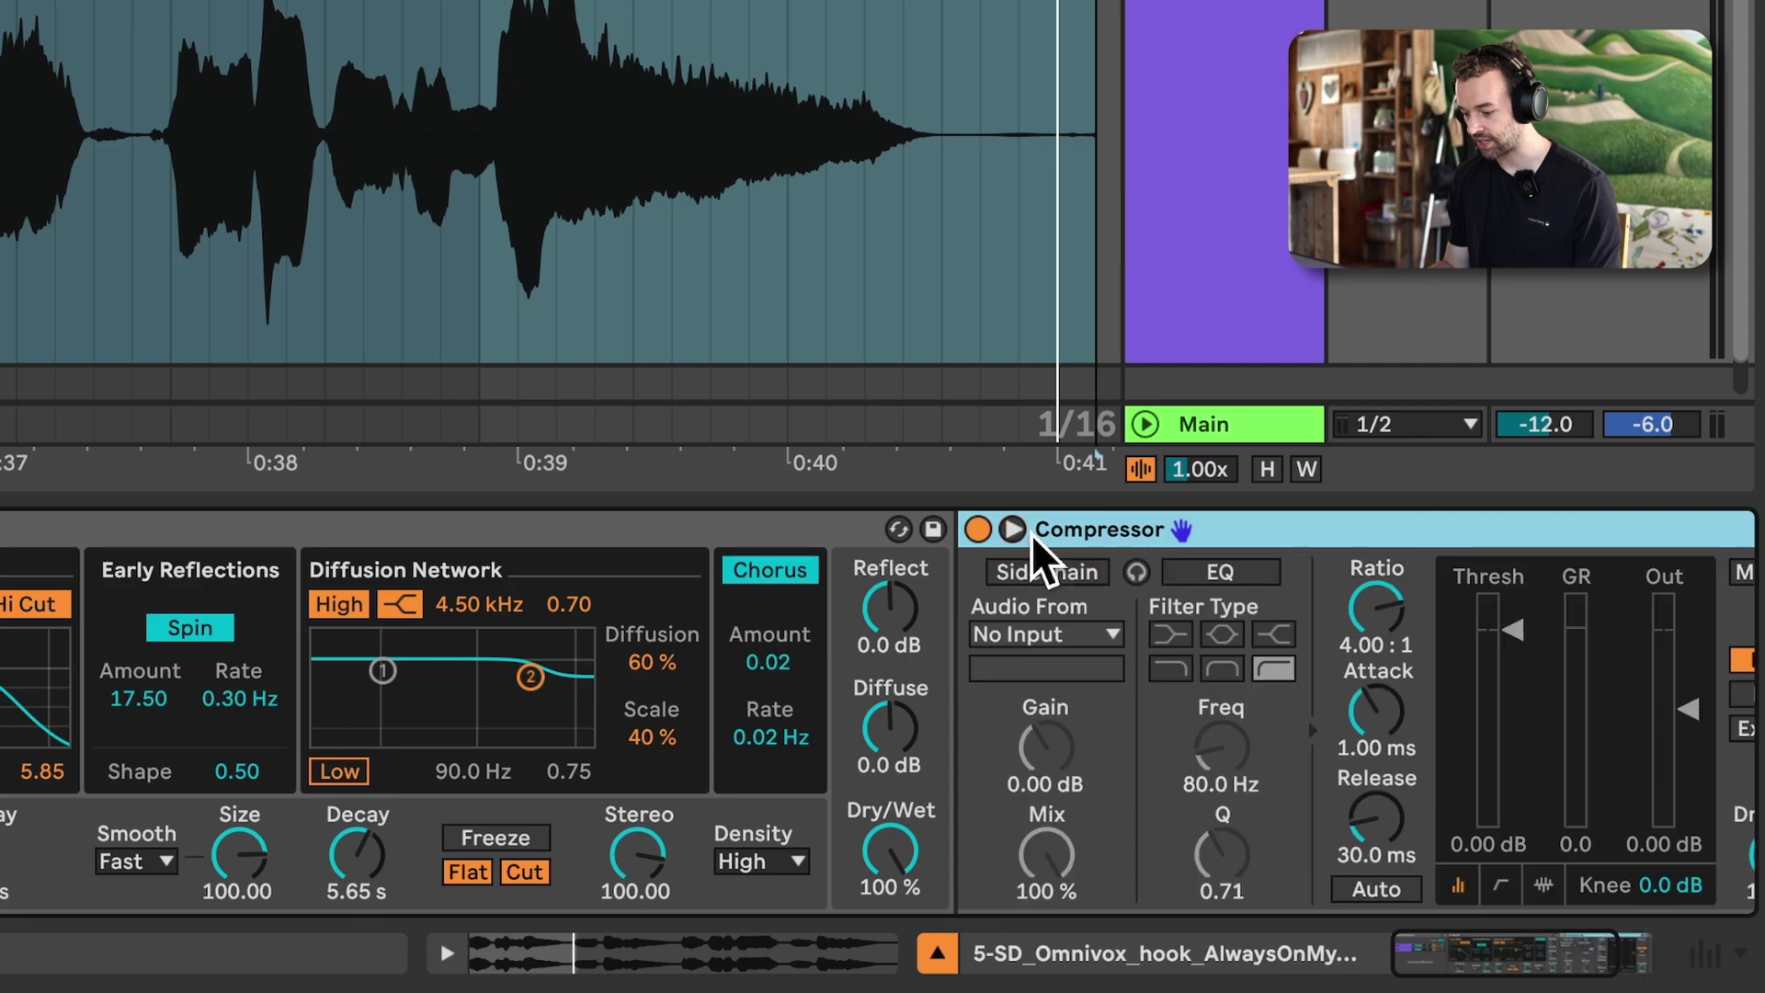
pyautogui.click(1052, 581)
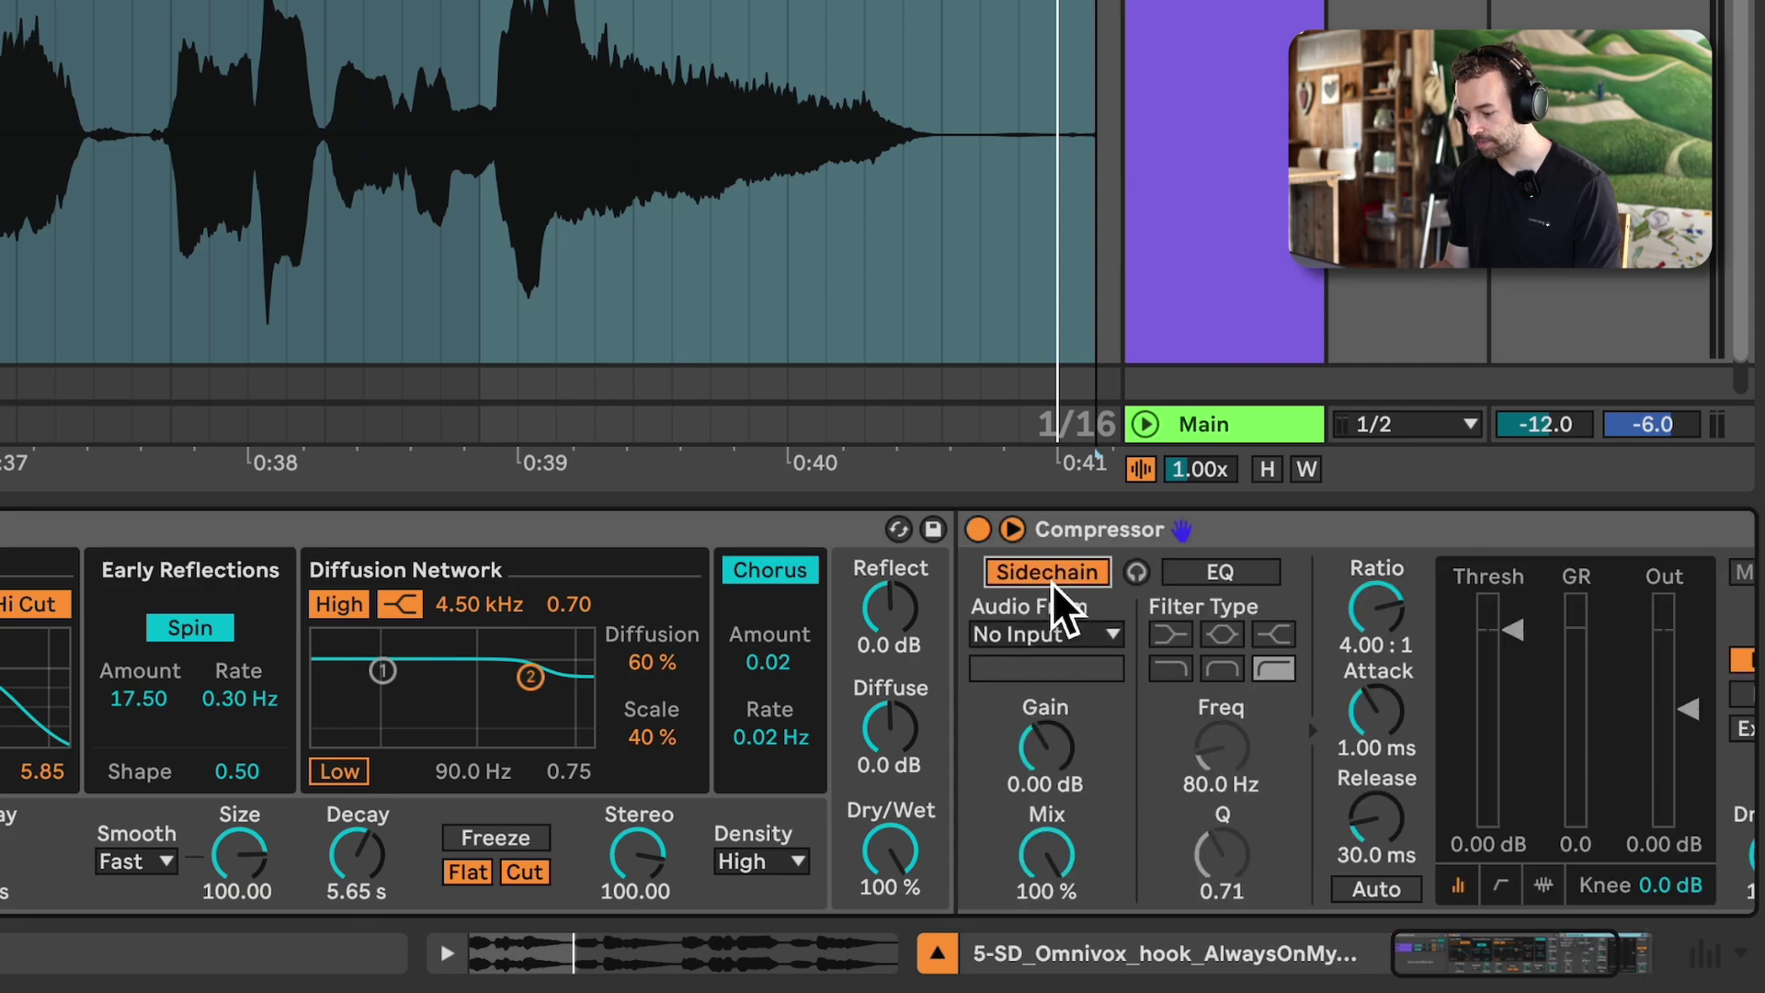
# Set the sidechain Audio From to 5-SD Omnivox, tapped at Audio Effect Rack | Dry | Pre FX
pyautogui.click(1007, 642)
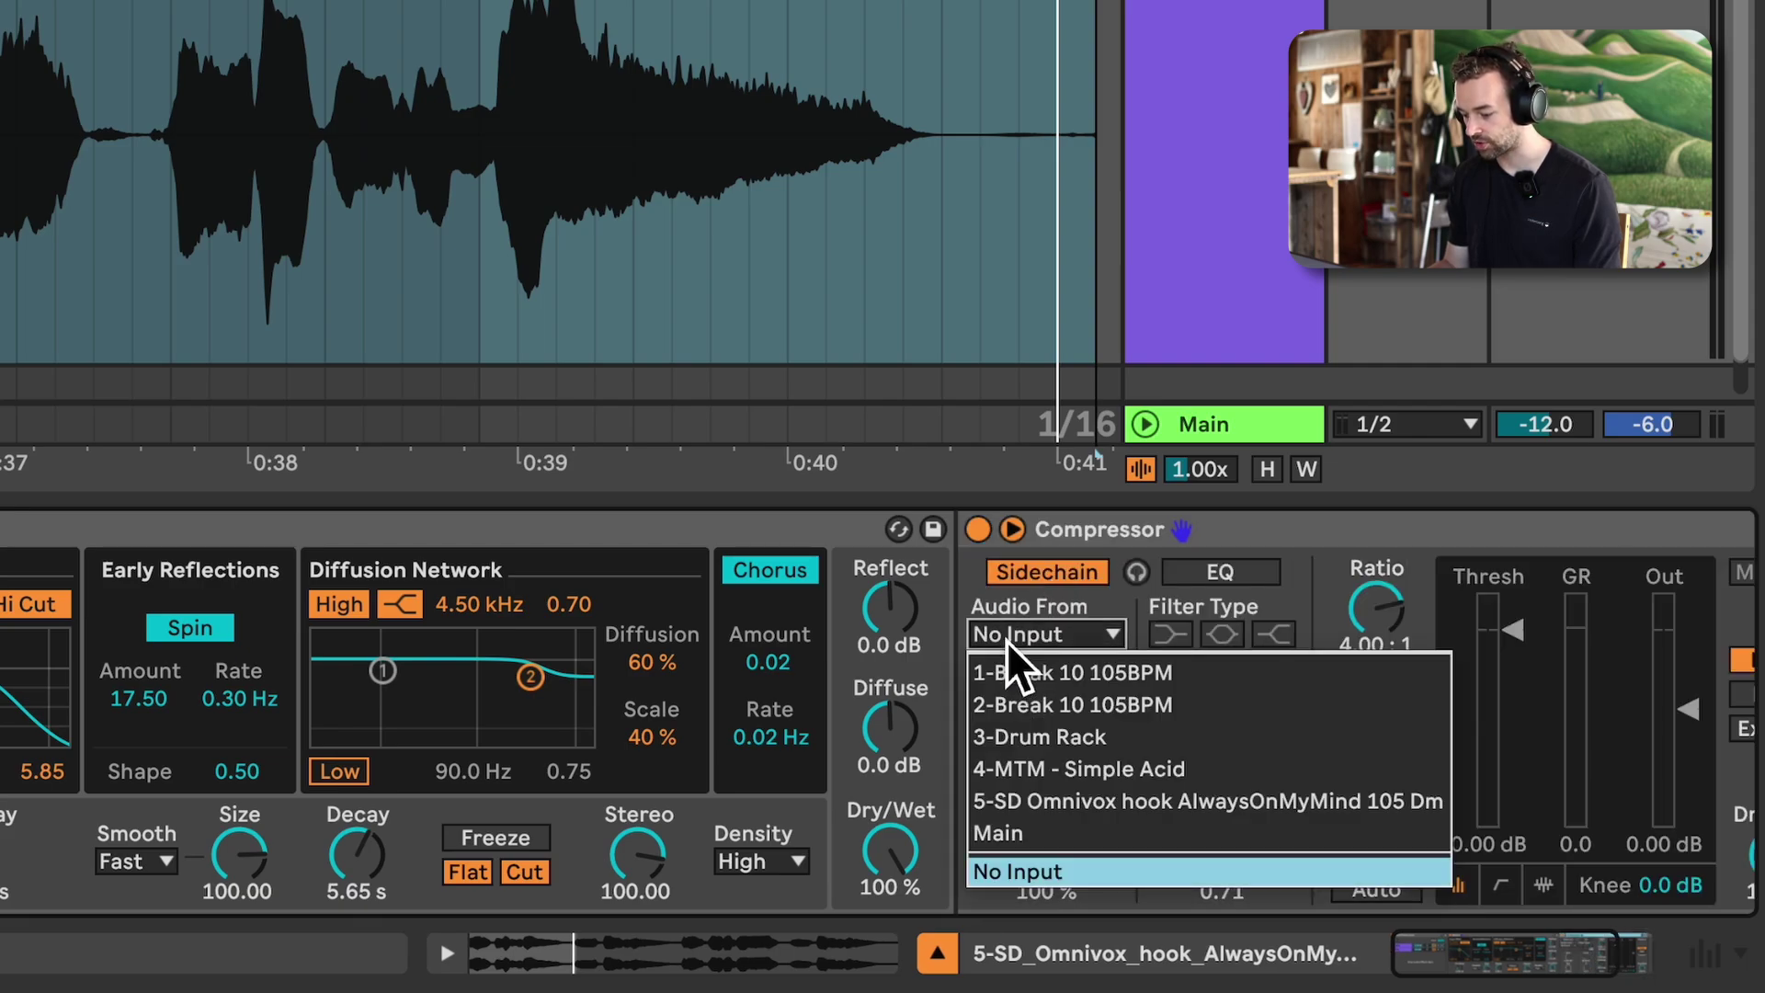
pyautogui.click(1078, 803)
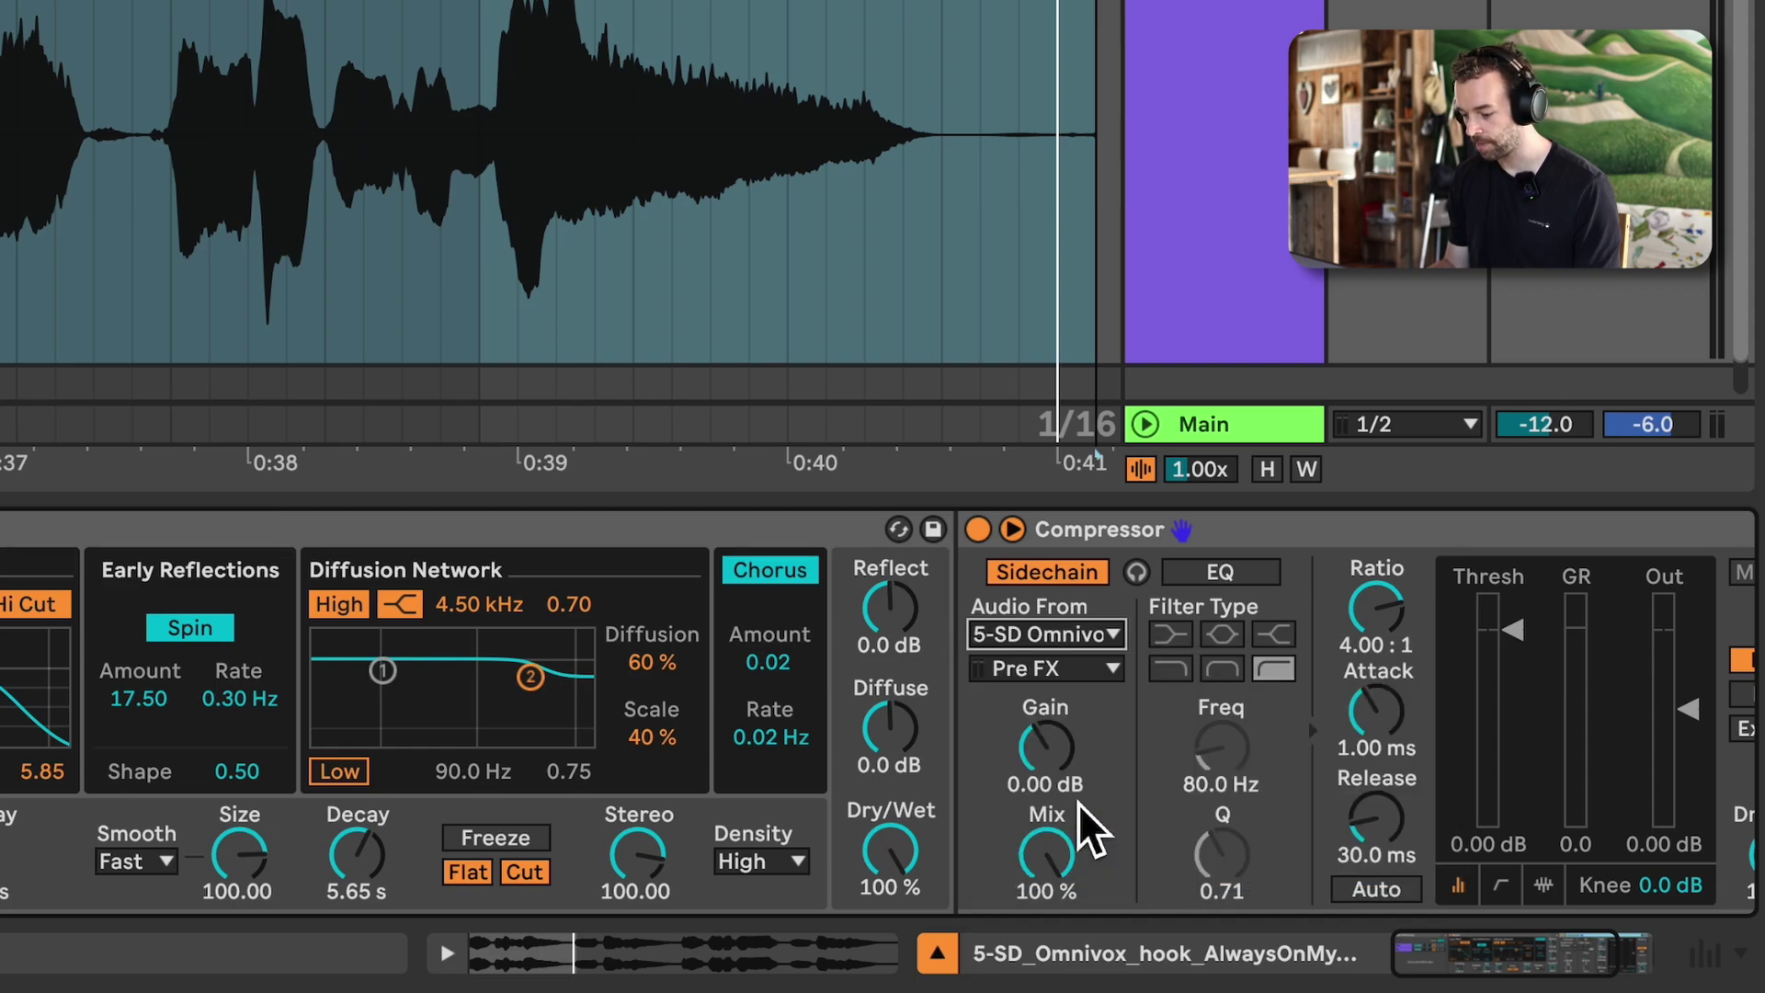
pyautogui.click(1086, 680)
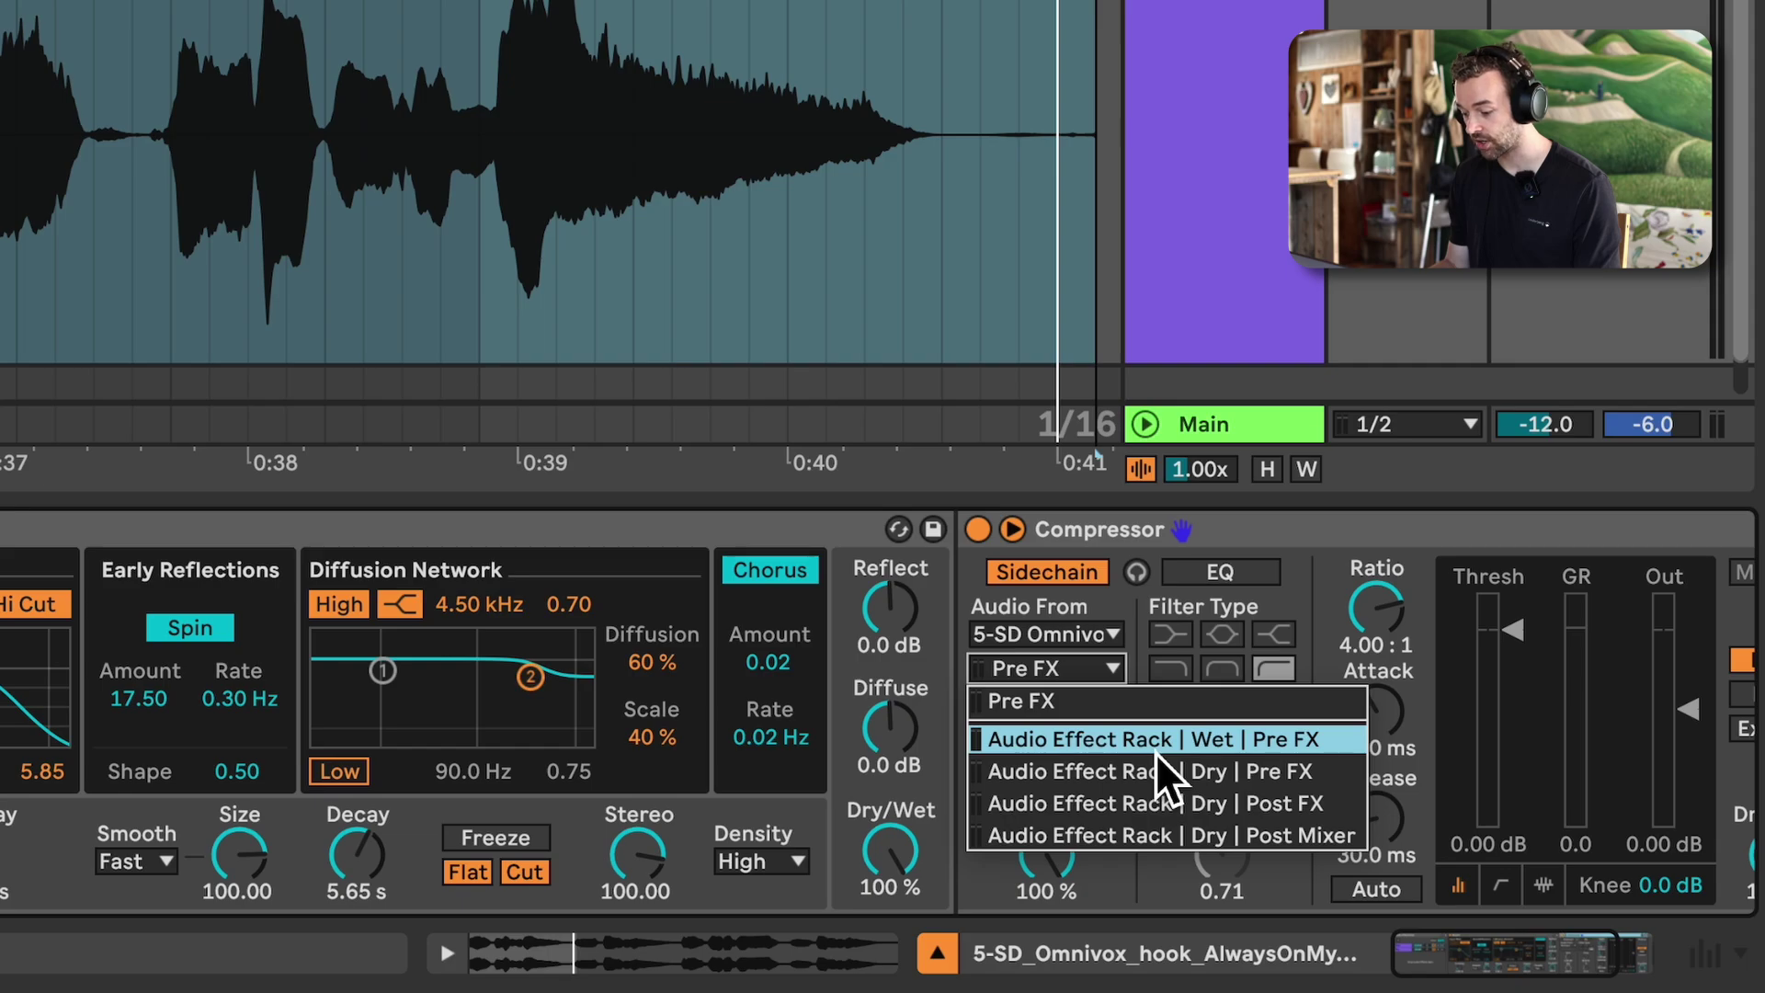
pyautogui.click(1227, 771)
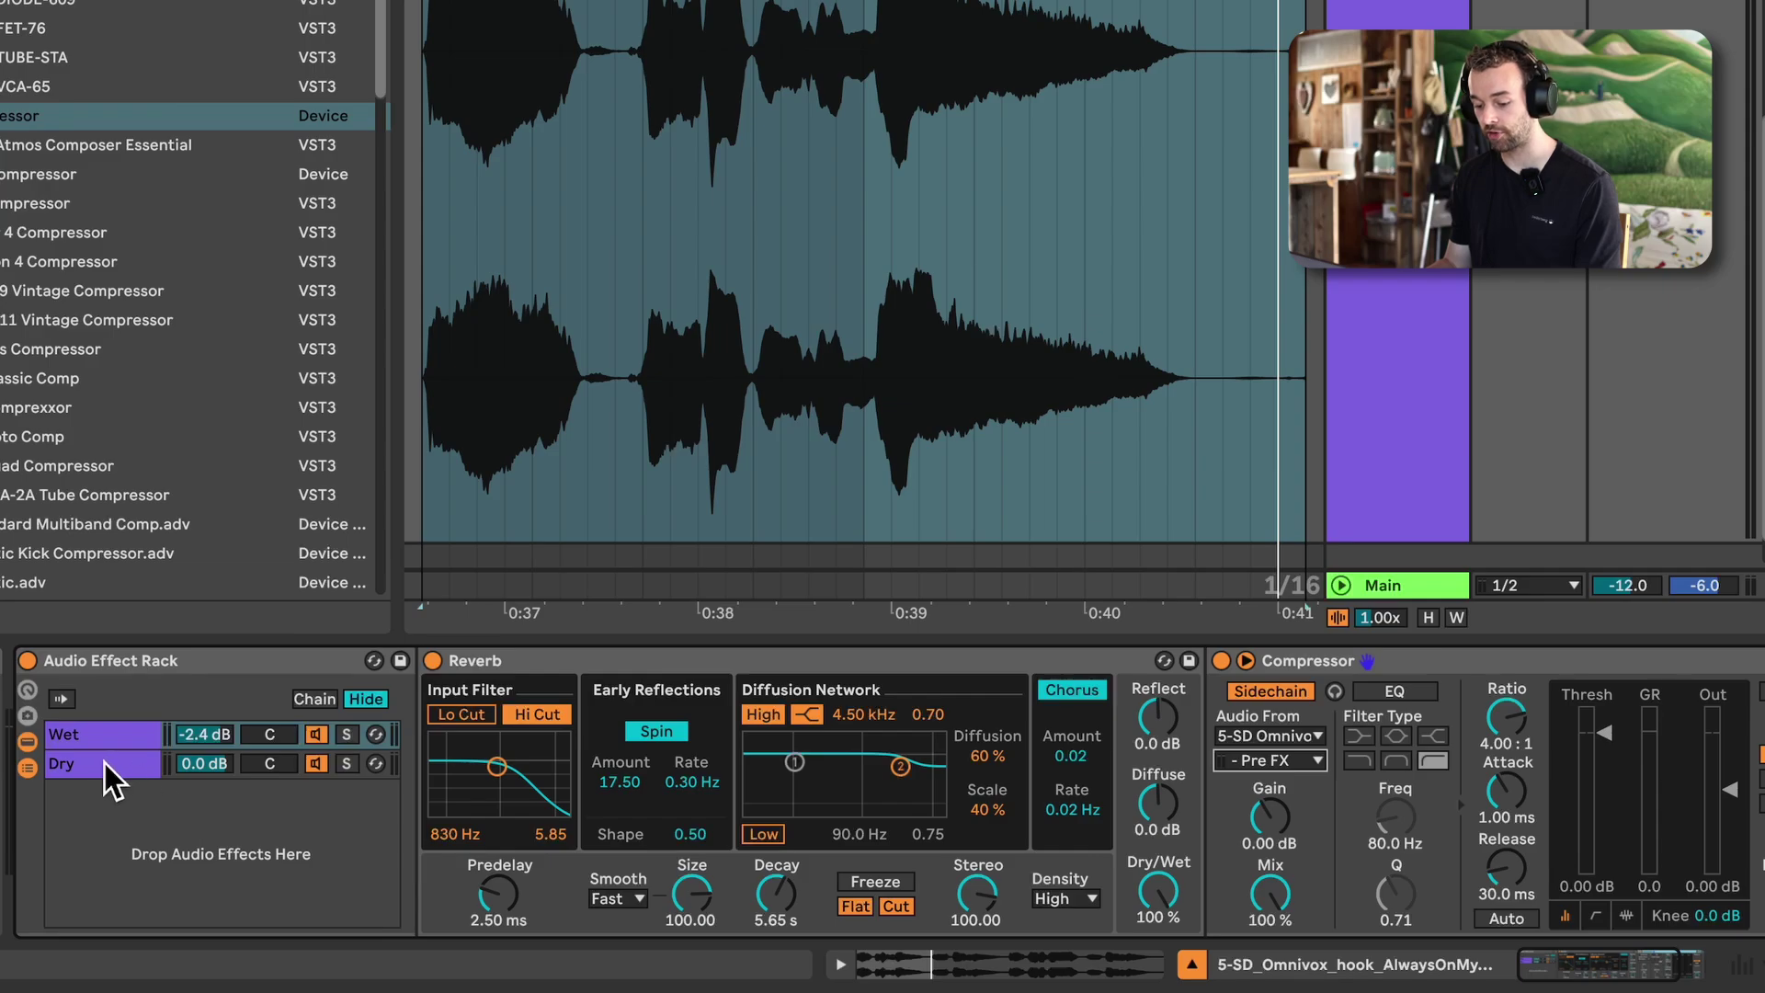
# Show the Wet chain's Compressor and, during playback, set threshold -24.3 dB, attack 9.13 ms, release 163 ms
pyautogui.click(105, 763)
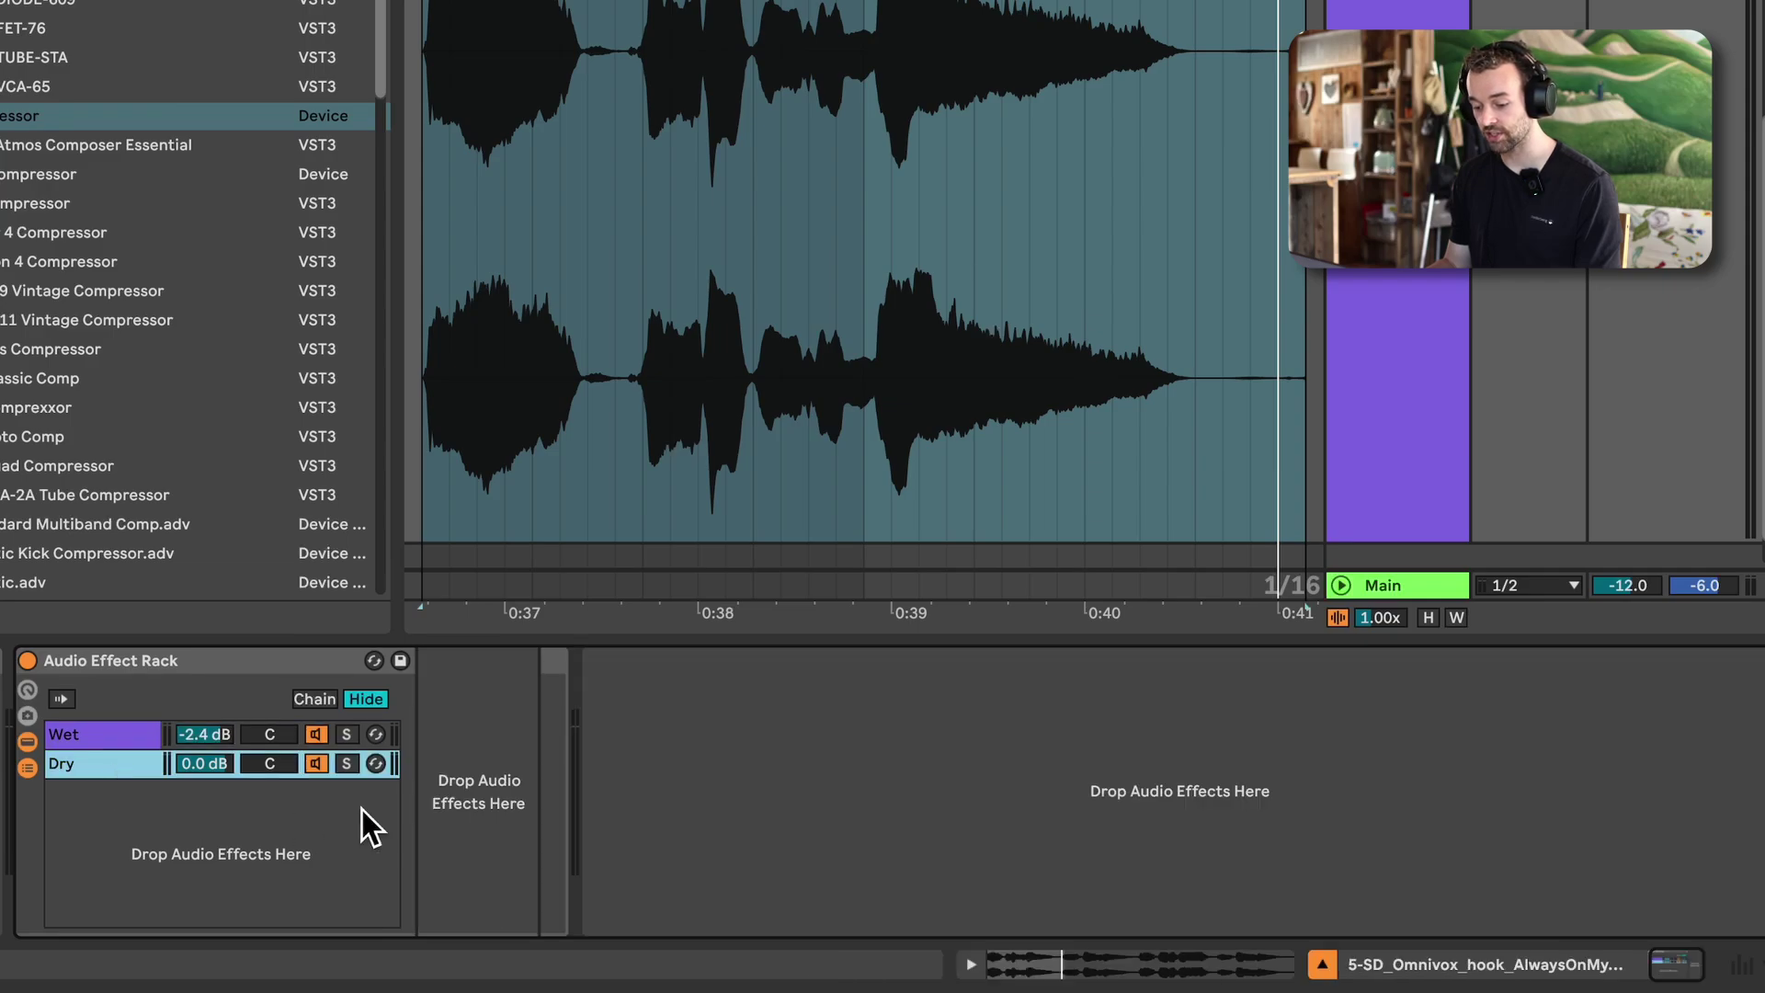
pyautogui.click(145, 742)
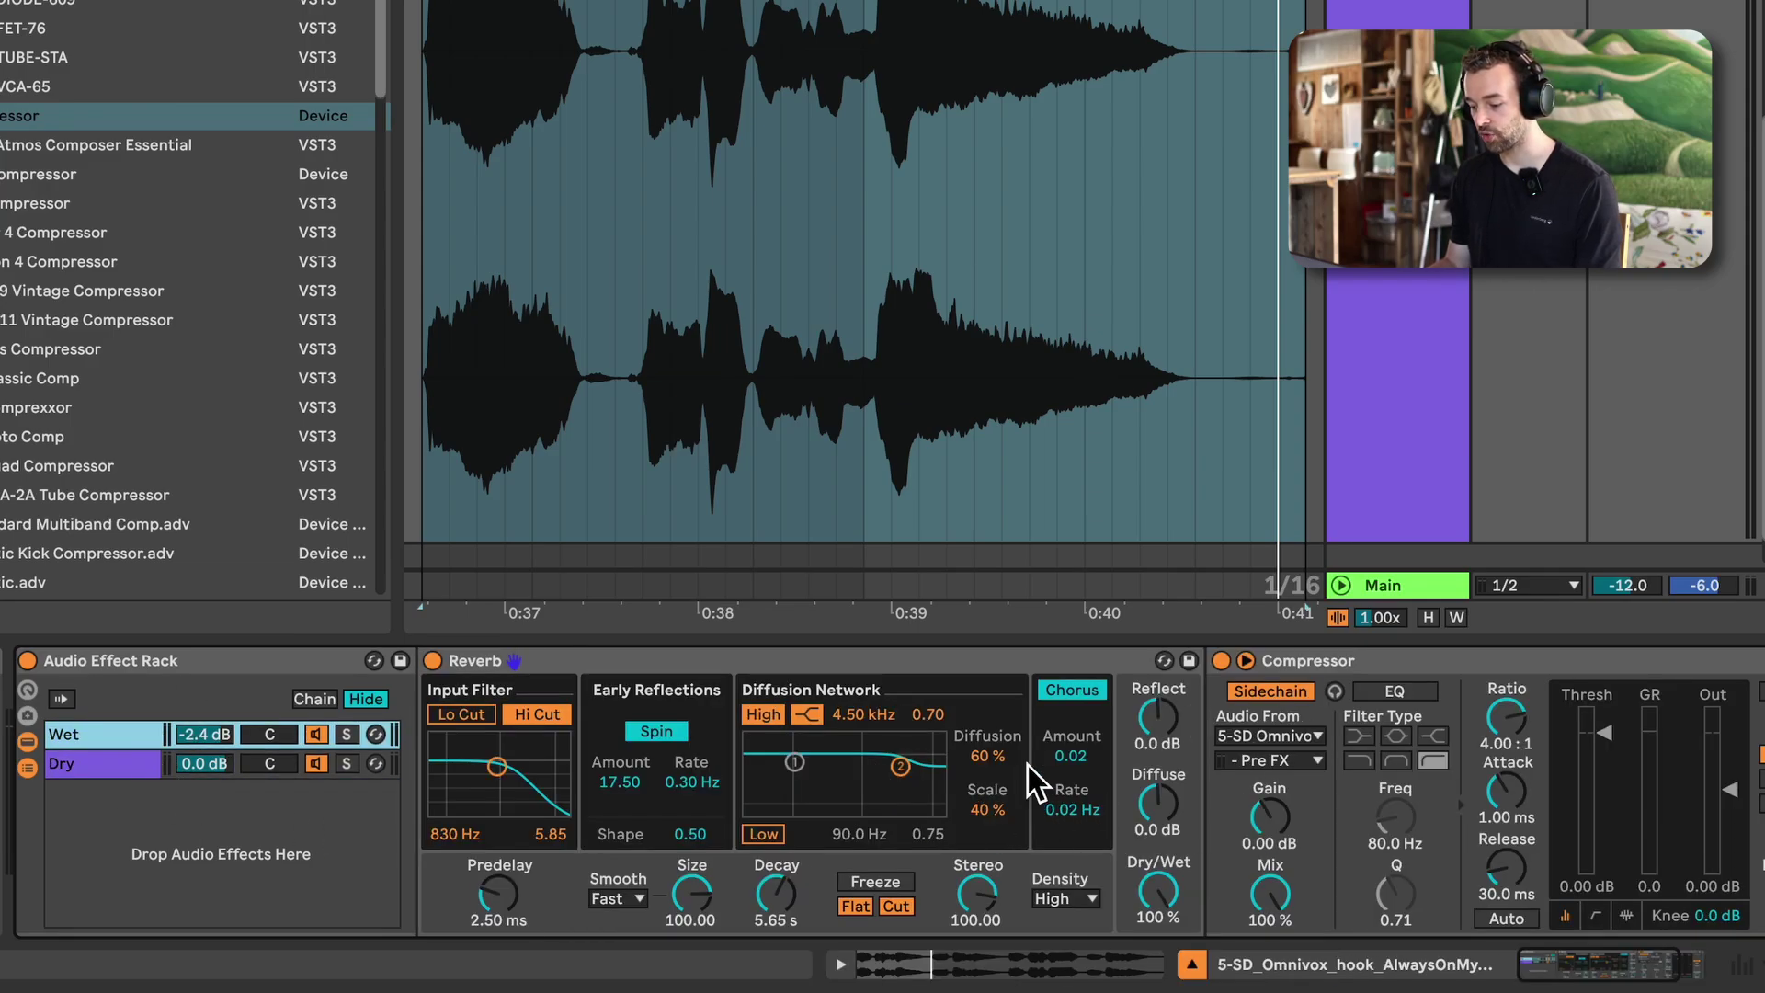
pyautogui.hscroll(3, 1554, 797)
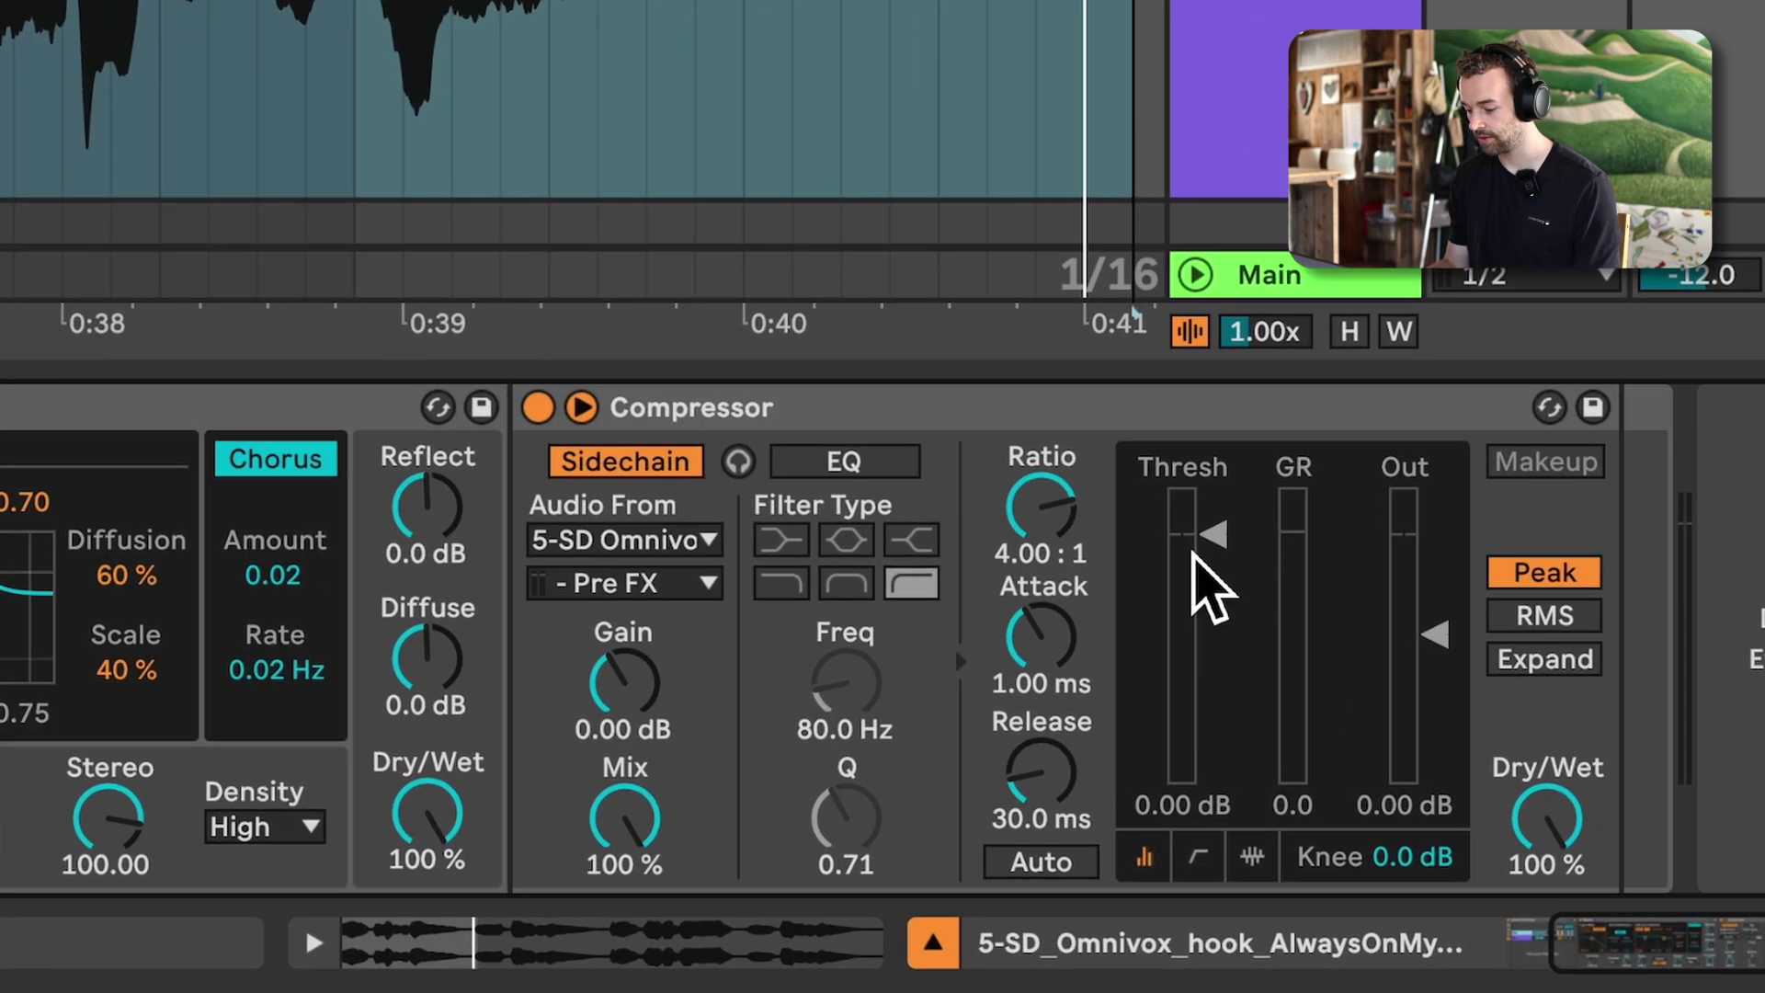
pyautogui.press('space')
pyautogui.moveTo(1212, 588); pyautogui.dragTo(1200, 763)
pyautogui.moveTo(1042, 639); pyautogui.dragTo(1047, 750)
pyautogui.moveTo(1216, 731); pyautogui.dragTo(1215, 696)
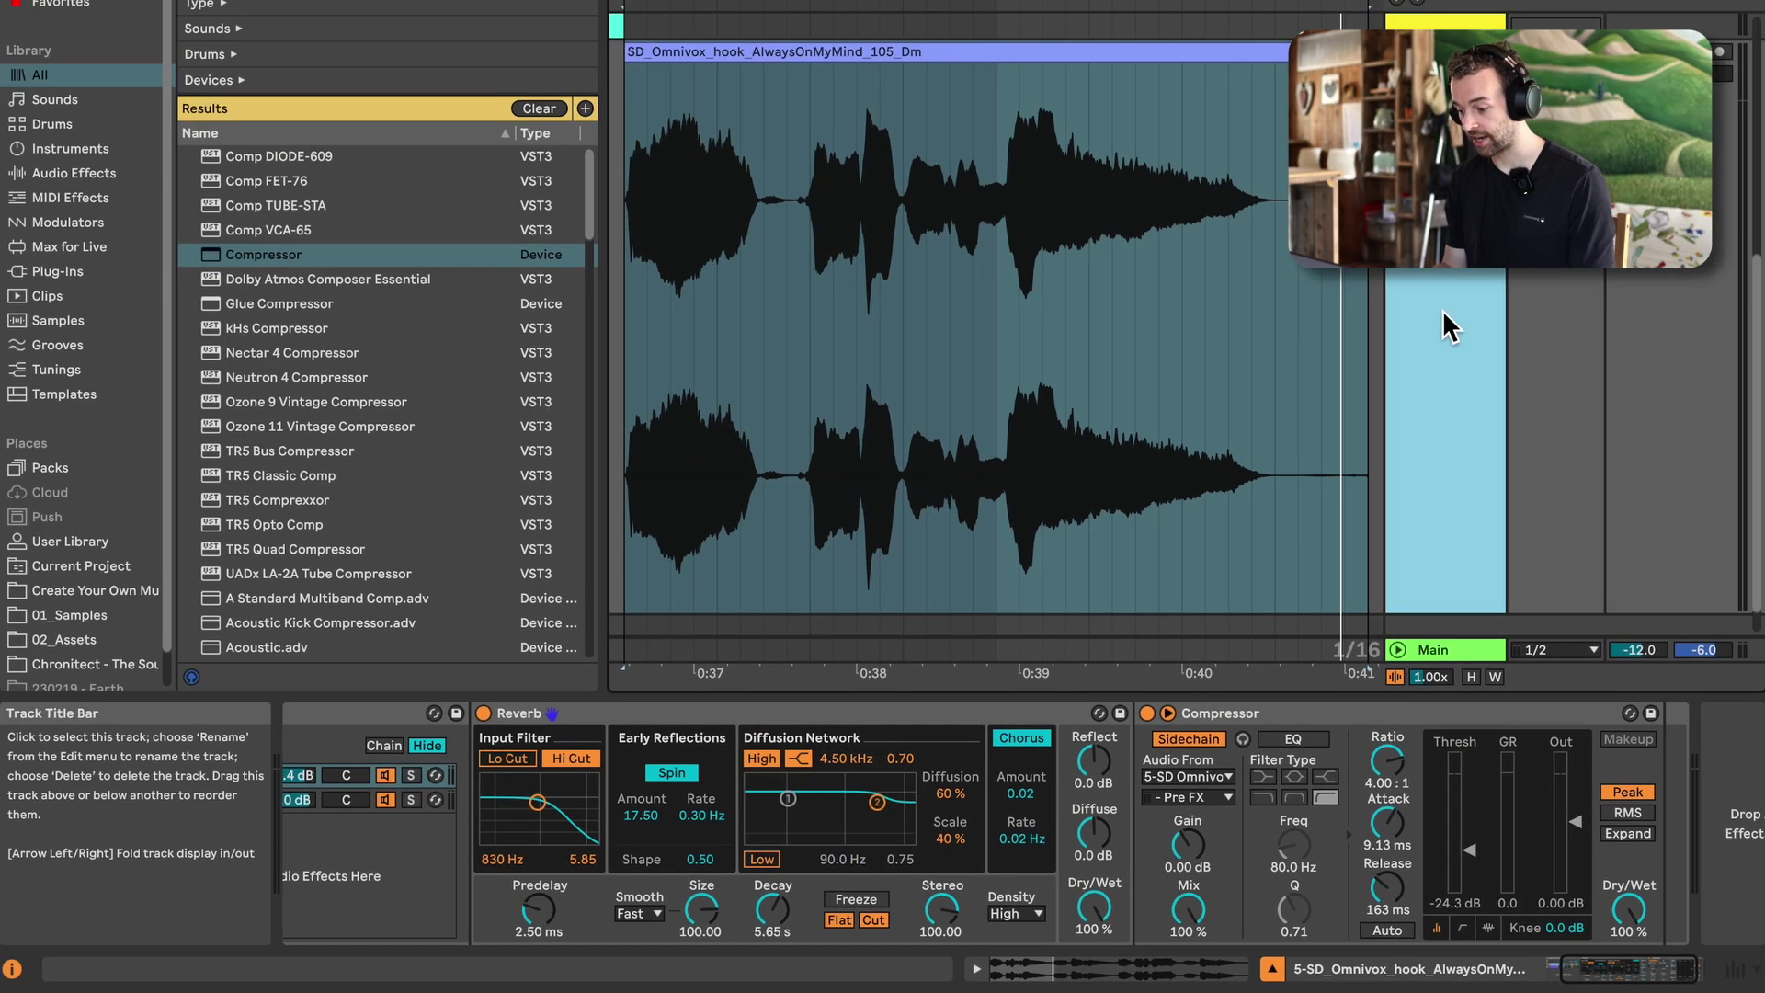
# Copy the vocal clip onto a new 7-Audio track and make it the Compressor's sidechain source
pyautogui.click(1442, 309)
pyautogui.moveTo(1453, 450); pyautogui.dragTo(1460, 639)
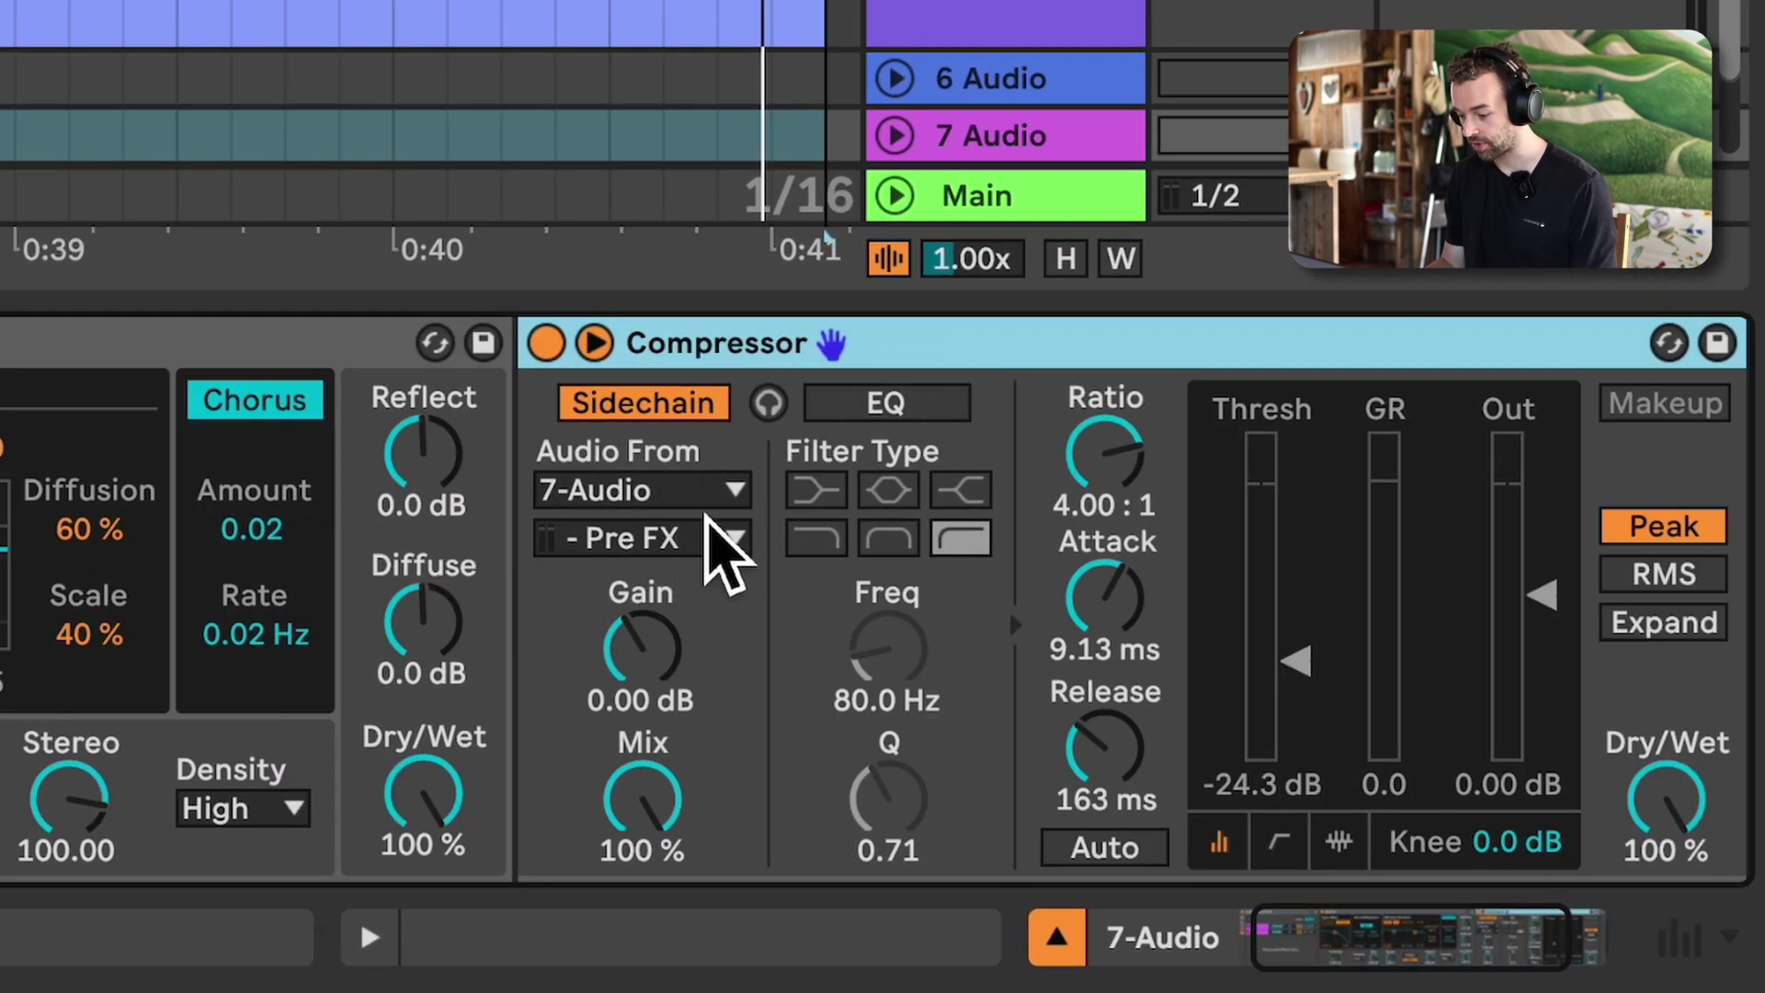
pyautogui.click(719, 506)
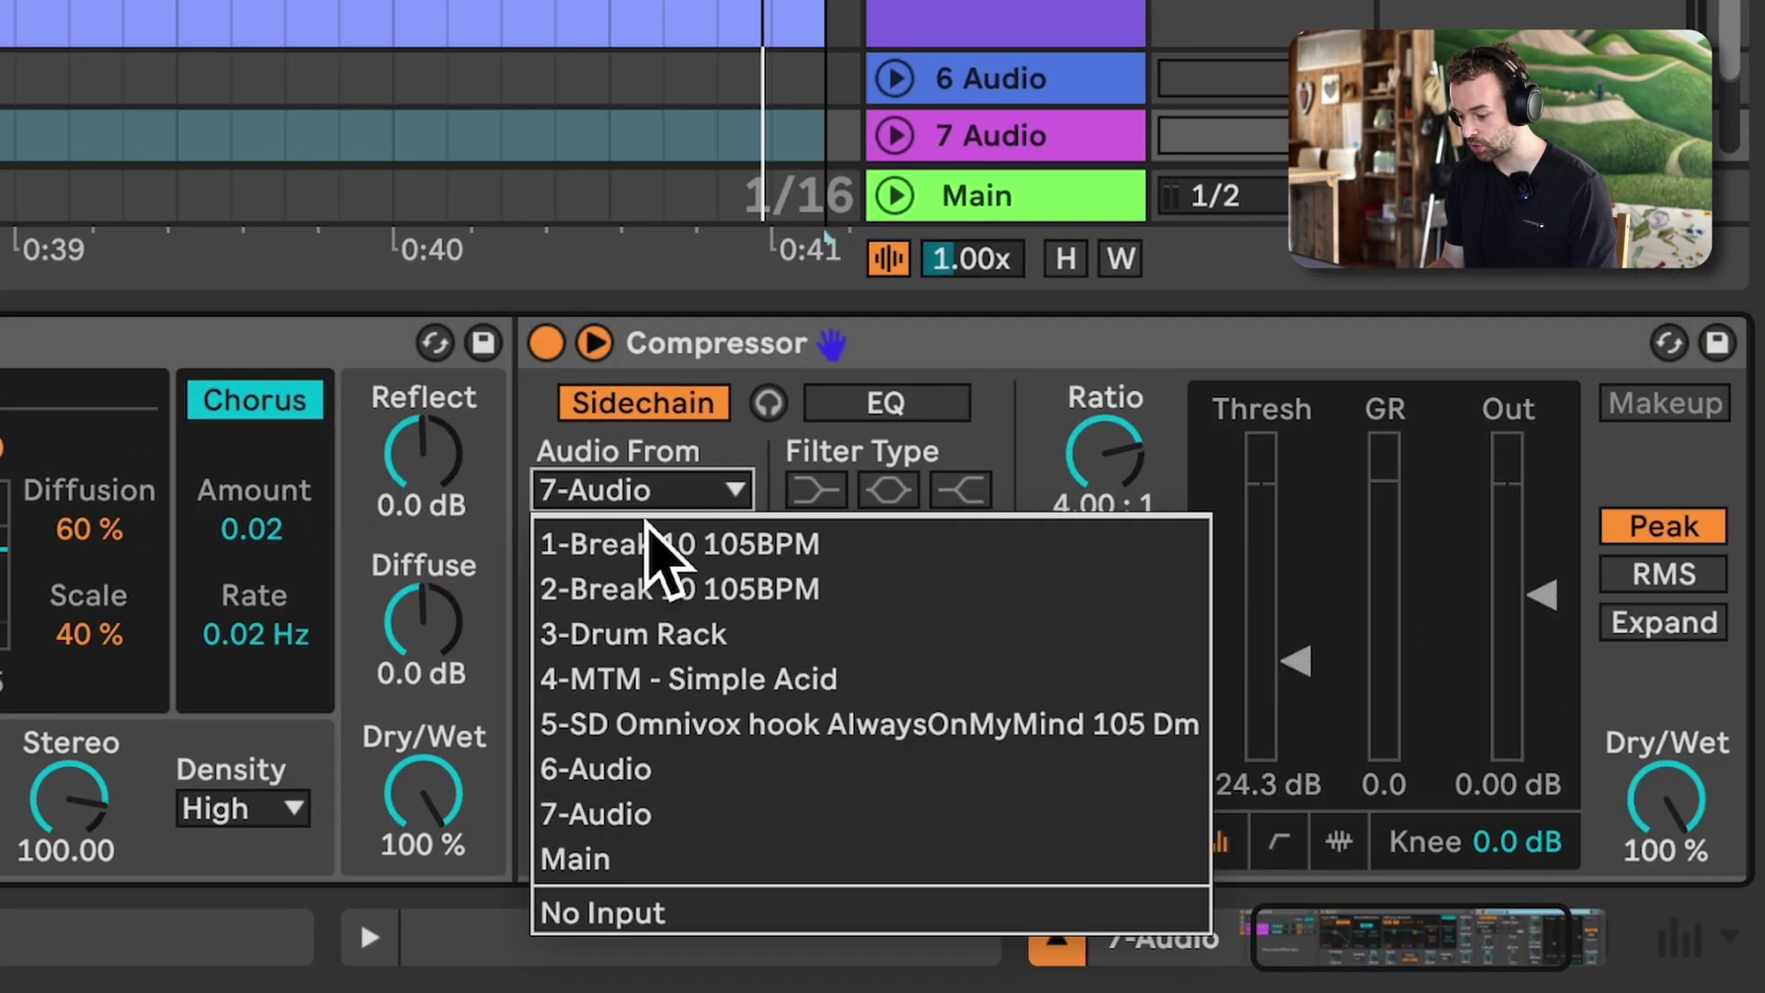
pyautogui.click(699, 496)
pyautogui.click(698, 538)
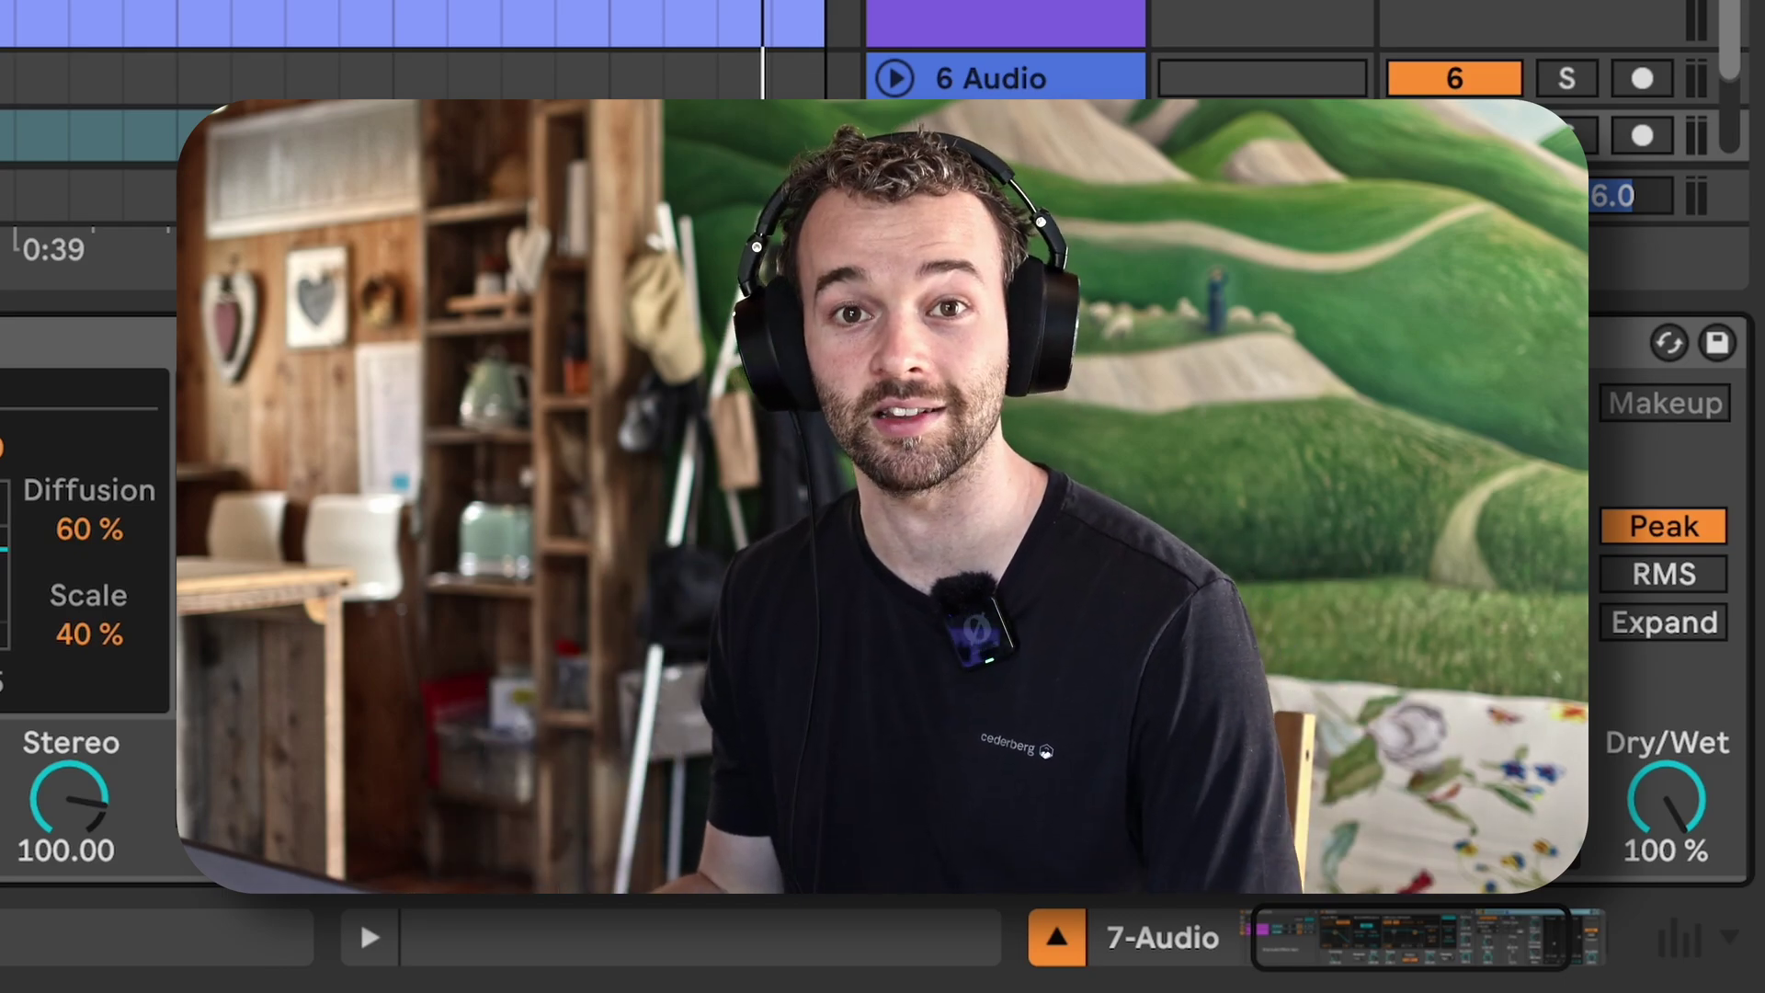
pyautogui.click(89, 342)
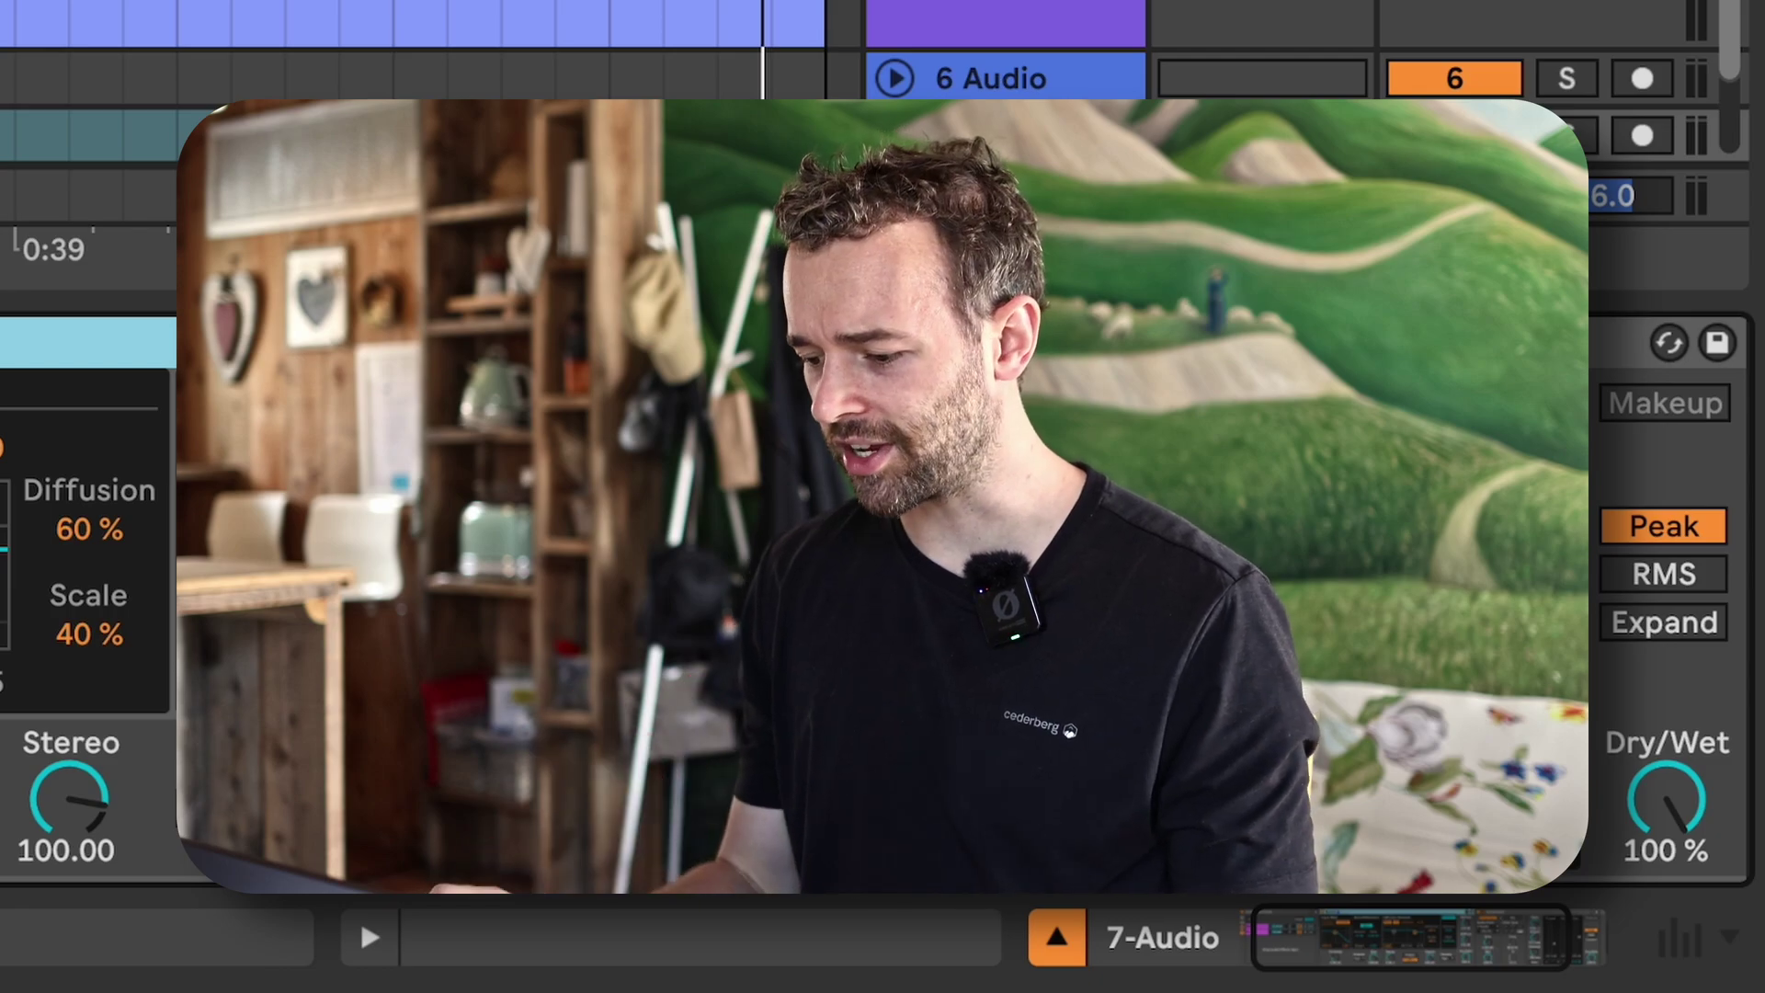